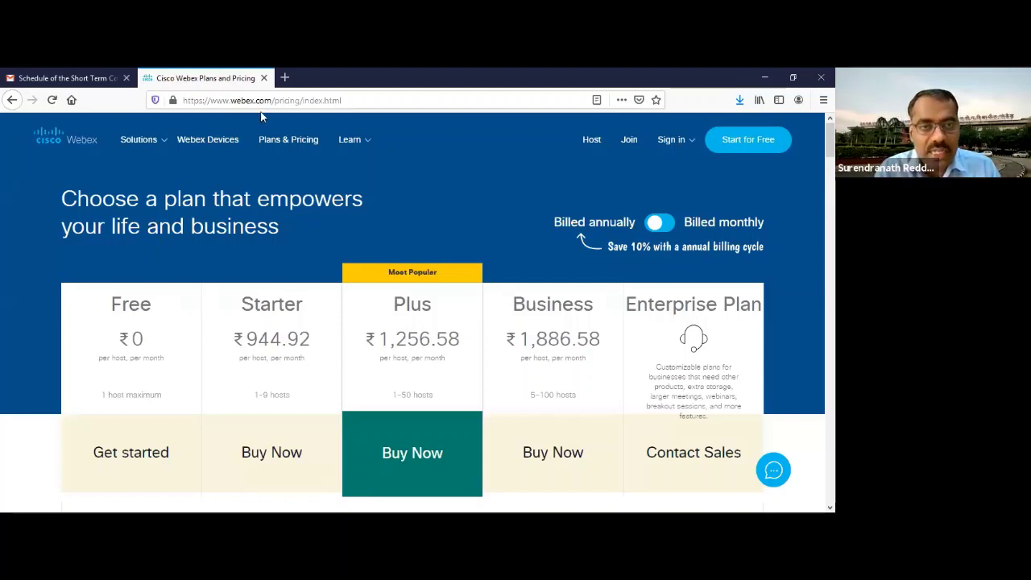
Highlight the Free plan's 'Up to 50 min' meeting length and 'Up to 100' participant limit in the comparison table.
{"action": "scroll", "coordinate": [184, 338], "scroll_direction": "down", "scroll_amount": 2}
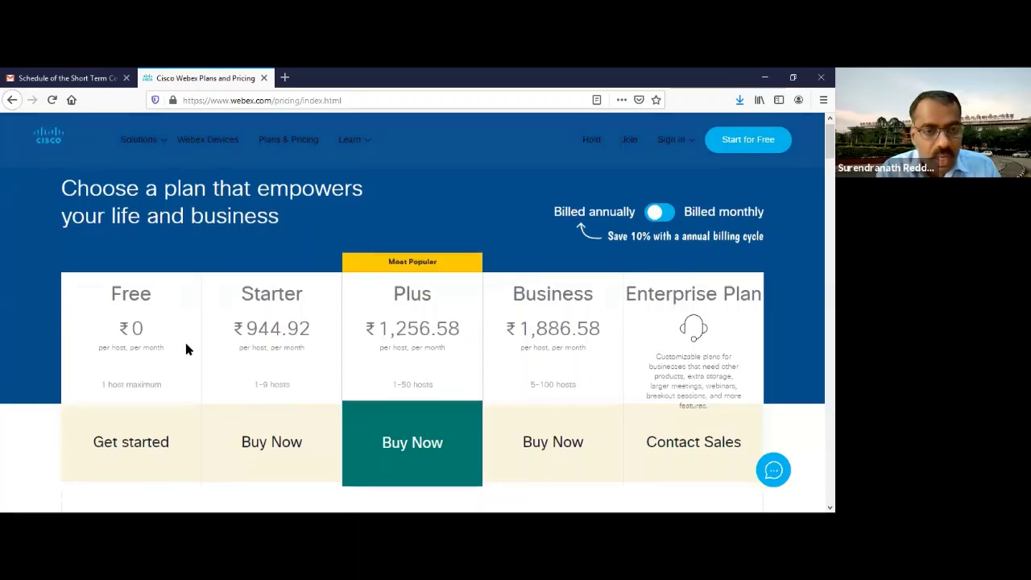
{"action": "scroll", "coordinate": [121, 347], "scroll_direction": "up", "scroll_amount": 2}
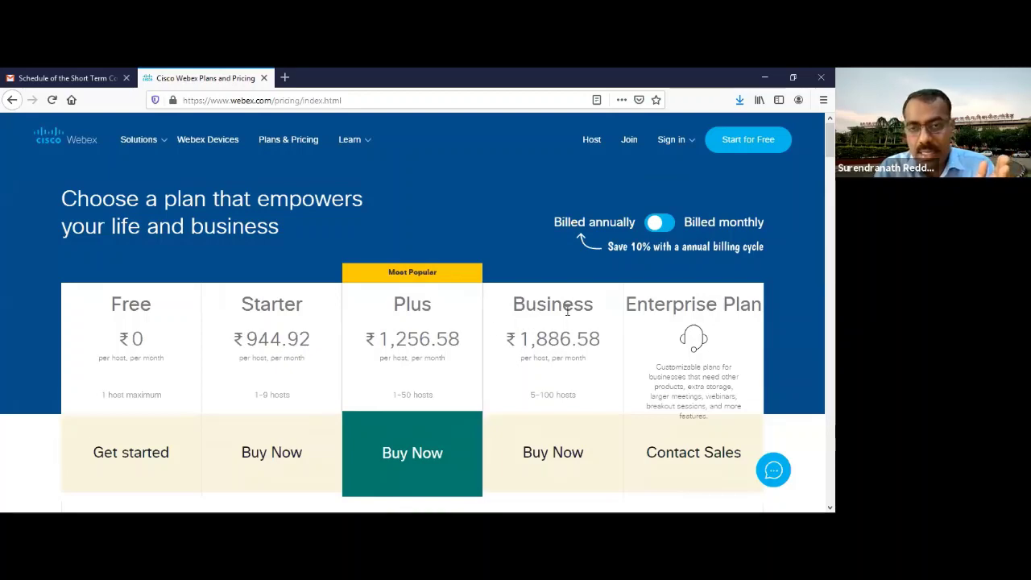
{"action": "scroll", "coordinate": [320, 355], "scroll_direction": "down", "scroll_amount": 3}
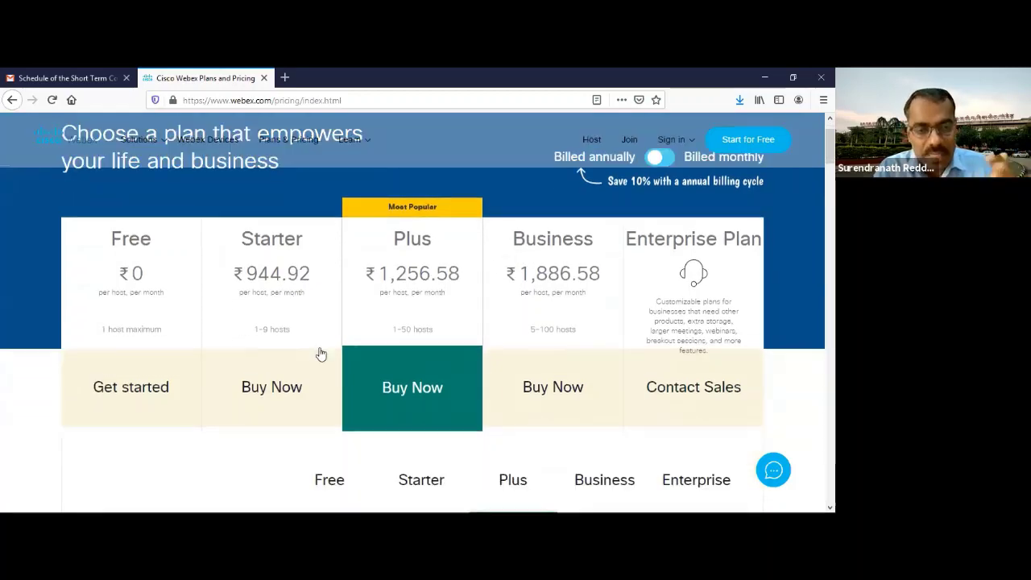
{"action": "scroll", "coordinate": [557, 395], "scroll_direction": "down", "scroll_amount": 2}
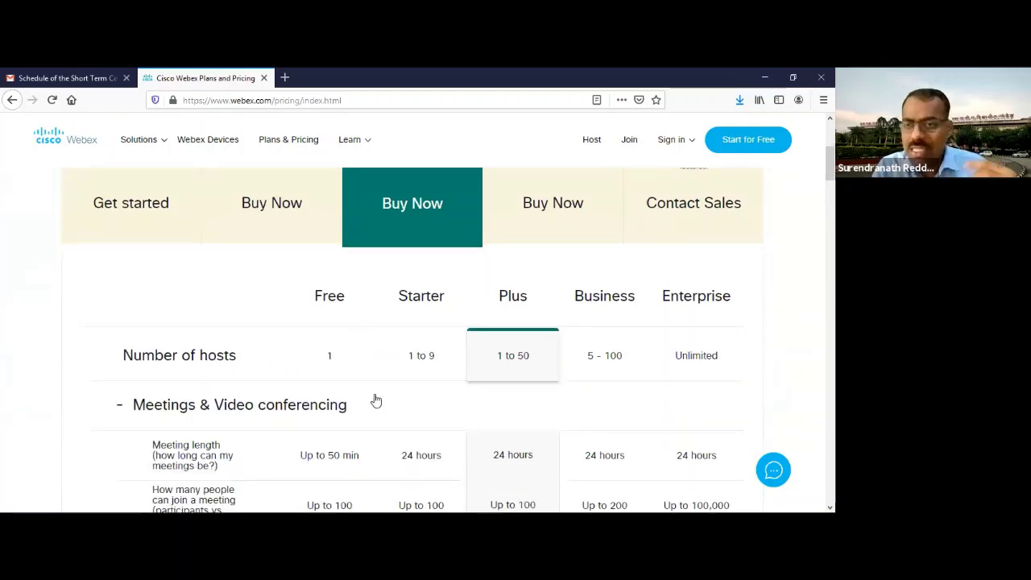
{"action": "scroll", "coordinate": [375, 403], "scroll_direction": "down", "scroll_amount": 1}
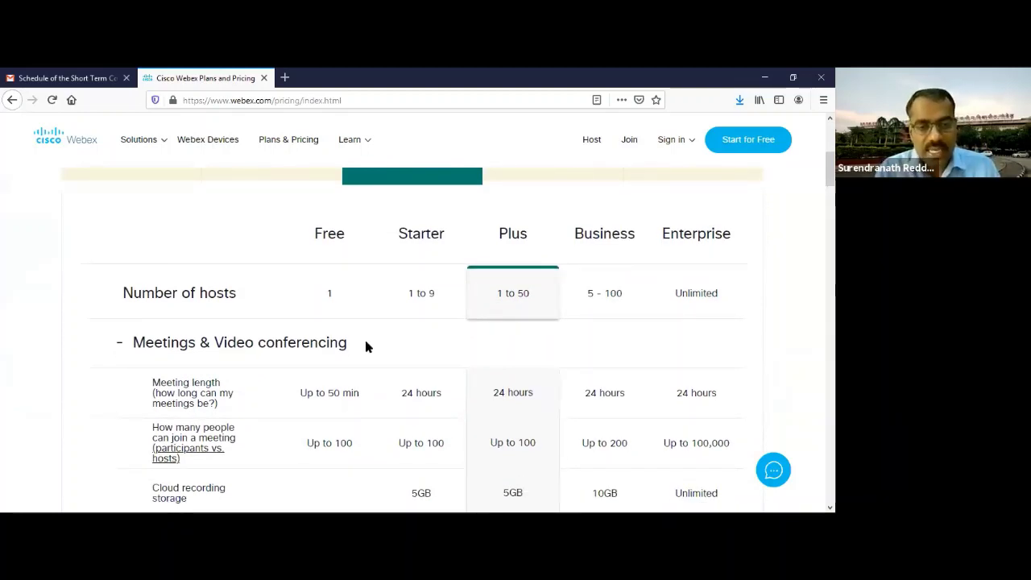
{"action": "scroll", "coordinate": [305, 334], "scroll_direction": "down", "scroll_amount": 1}
{"action": "triple_click", "coordinate": [304, 333]}
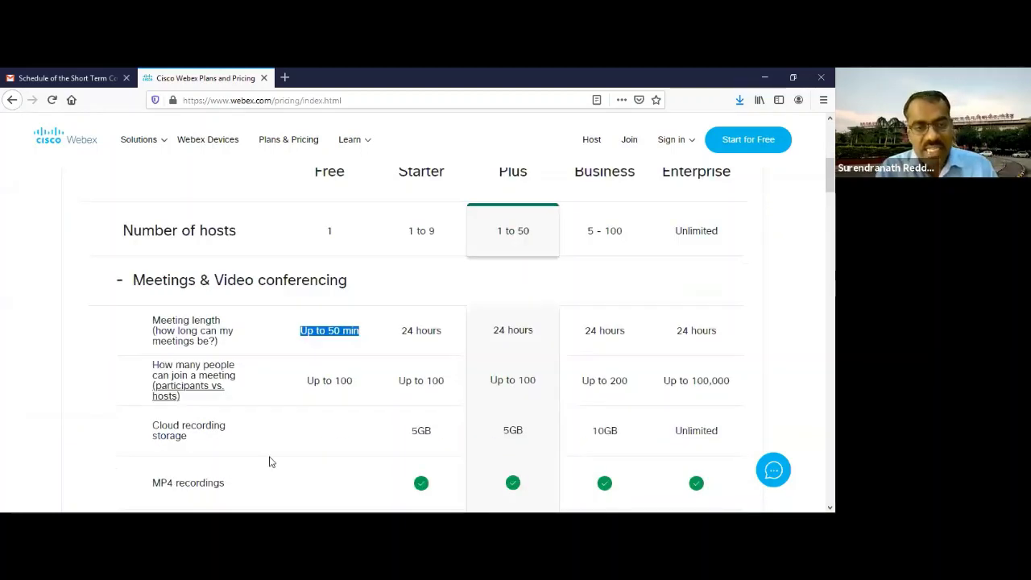
{"action": "left_click", "coordinate": [366, 338]}
{"action": "left_click_drag", "start_coordinate": [366, 338], "coordinate": [301, 329]}
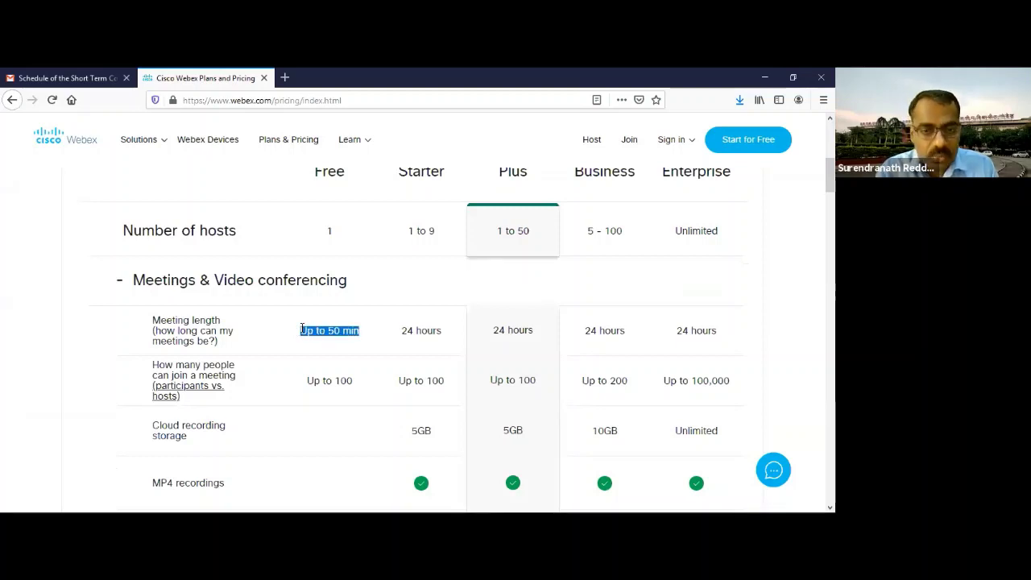
{"action": "left_click_drag", "start_coordinate": [352, 381], "coordinate": [306, 382]}
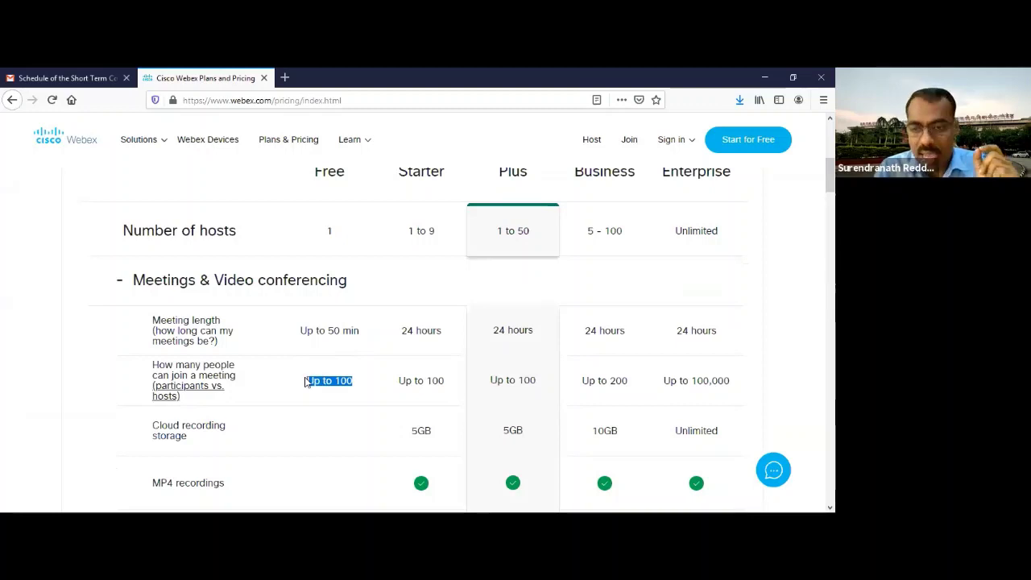
{"action": "left_click", "coordinate": [318, 400]}
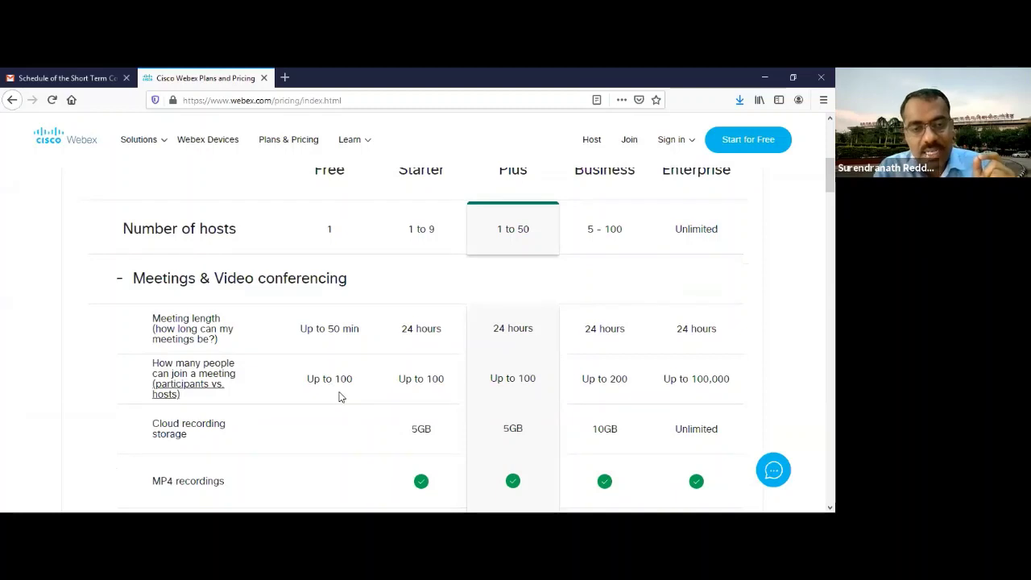
{"action": "scroll", "coordinate": [348, 409], "scroll_direction": "up", "scroll_amount": 2}
{"action": "scroll", "coordinate": [349, 411], "scroll_direction": "down", "scroll_amount": 5}
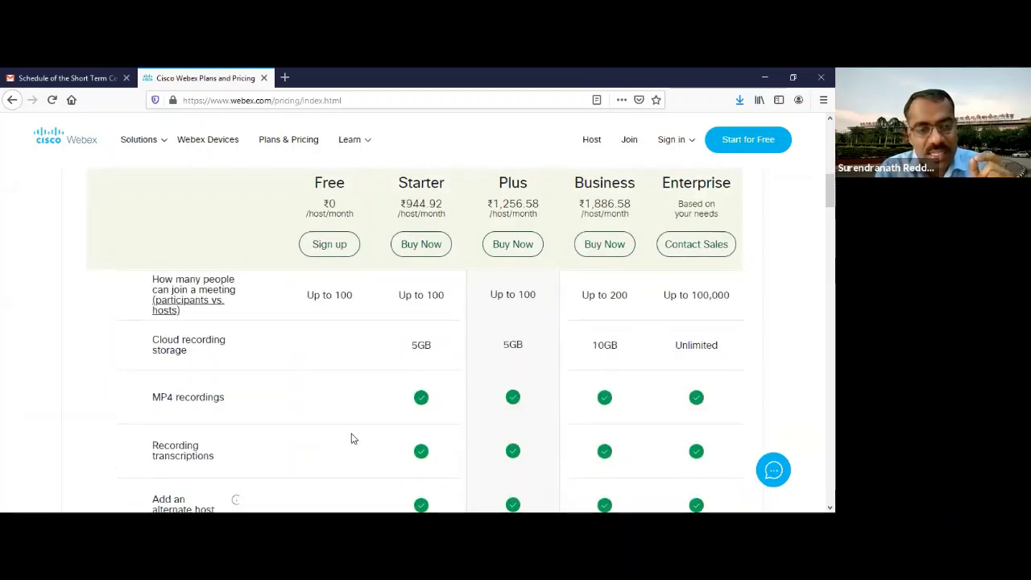
{"action": "scroll", "coordinate": [352, 438], "scroll_direction": "down", "scroll_amount": 4}
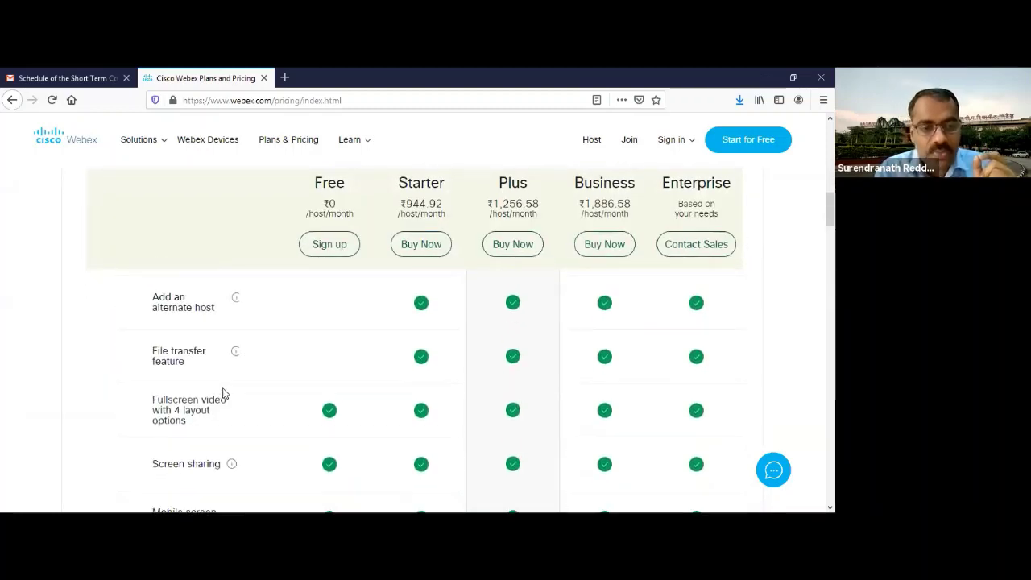
{"action": "scroll", "coordinate": [339, 394], "scroll_direction": "down", "scroll_amount": 2}
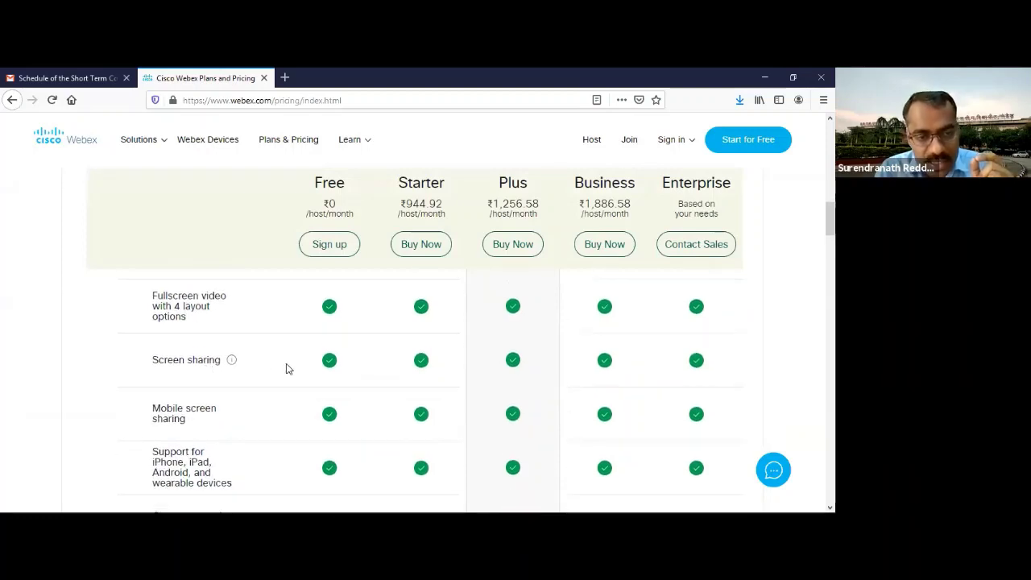
{"action": "scroll", "coordinate": [342, 381], "scroll_direction": "down", "scroll_amount": 4}
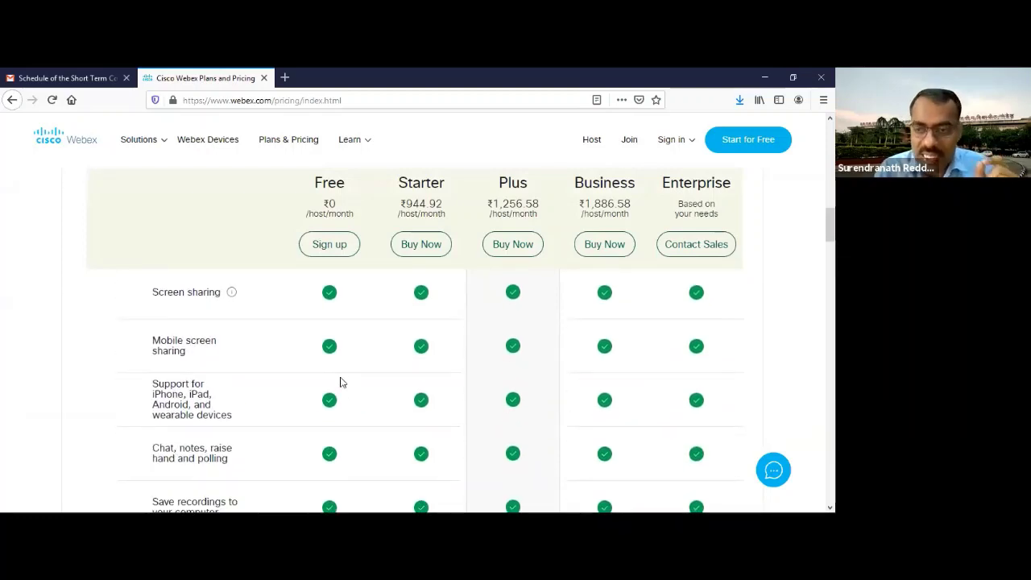
{"action": "scroll", "coordinate": [339, 405], "scroll_direction": "down", "scroll_amount": 2}
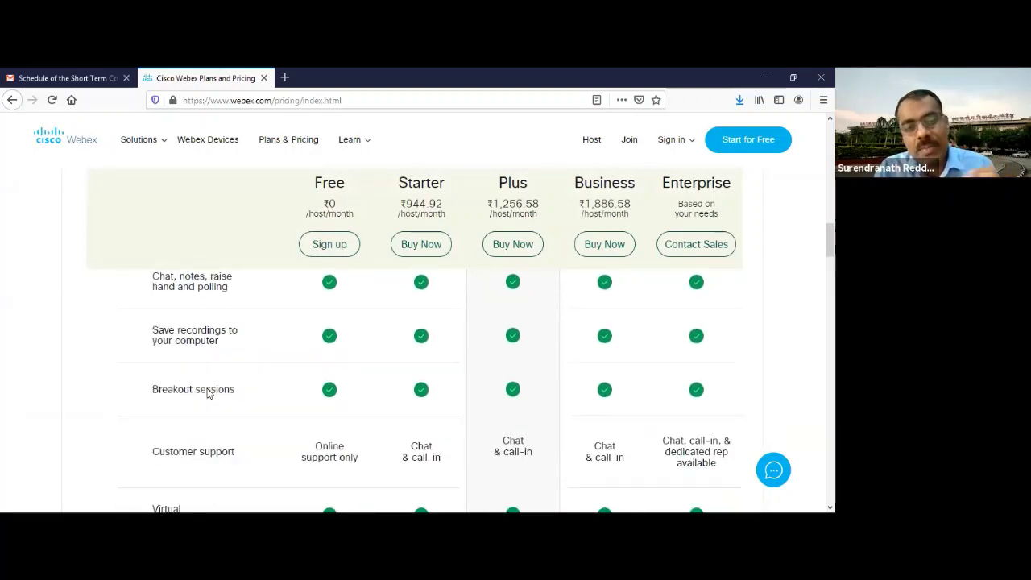
{"action": "left_click_drag", "start_coordinate": [238, 375], "coordinate": [150, 361]}
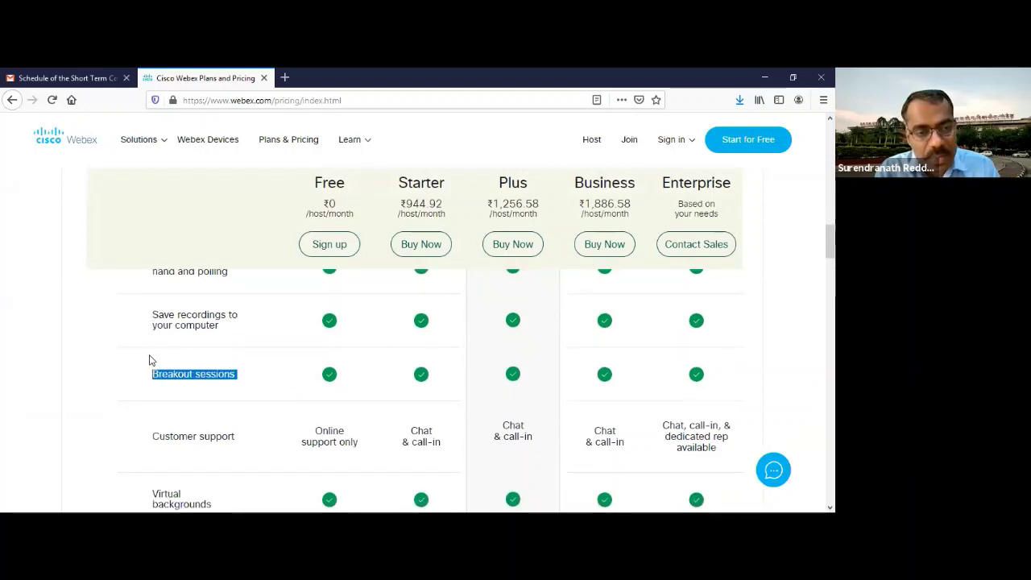
{"action": "left_click_drag", "start_coordinate": [229, 334], "coordinate": [150, 310]}
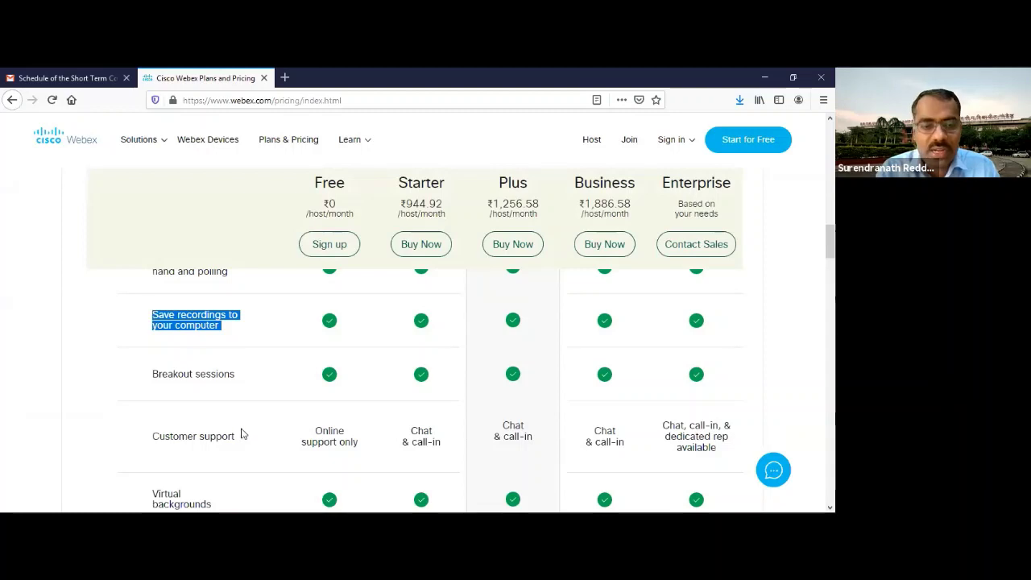
{"action": "scroll", "coordinate": [295, 435], "scroll_direction": "down", "scroll_amount": 3}
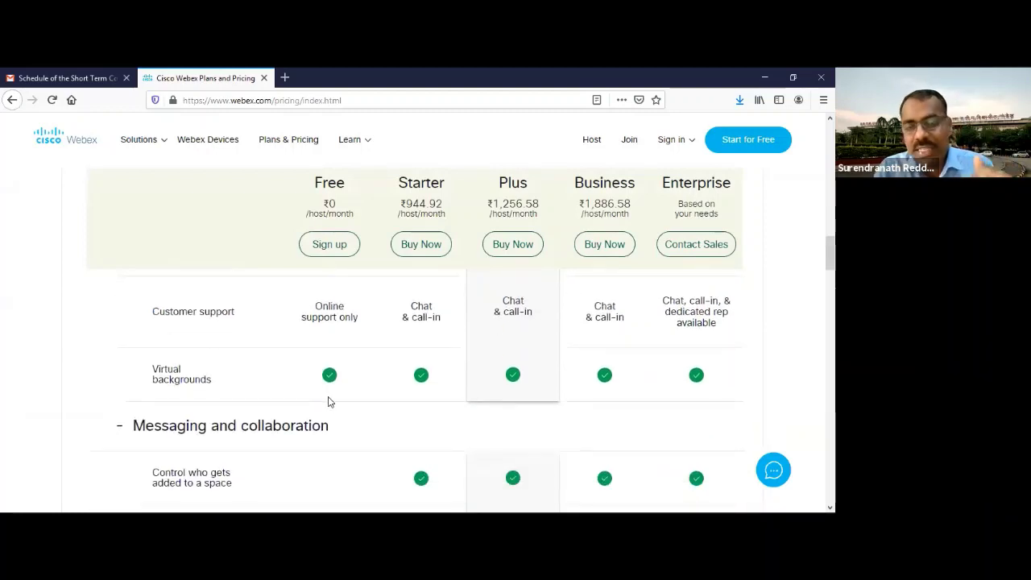
{"action": "scroll", "coordinate": [337, 427], "scroll_direction": "down", "scroll_amount": 3}
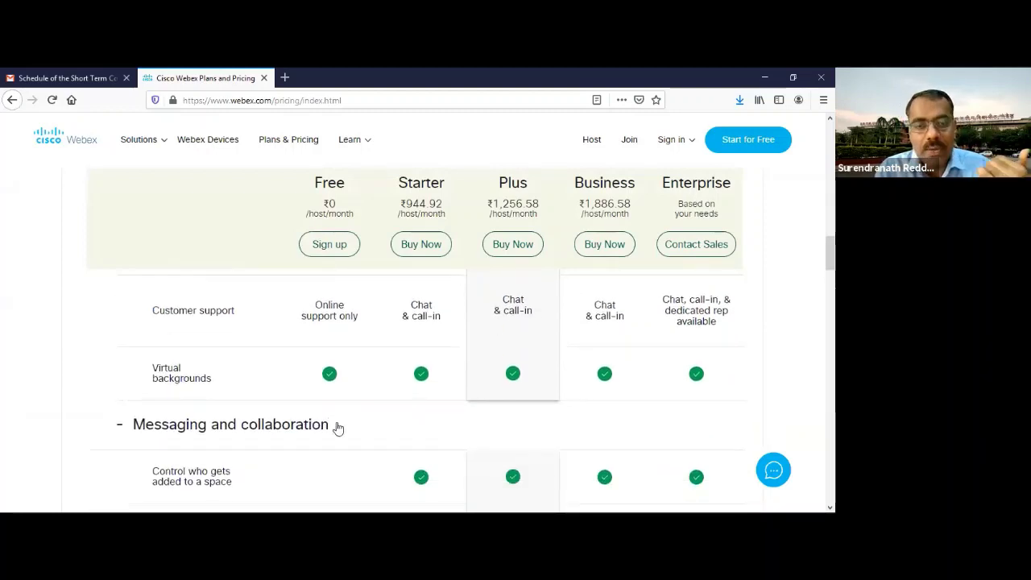
{"action": "scroll", "coordinate": [375, 448], "scroll_direction": "up", "scroll_amount": 10}
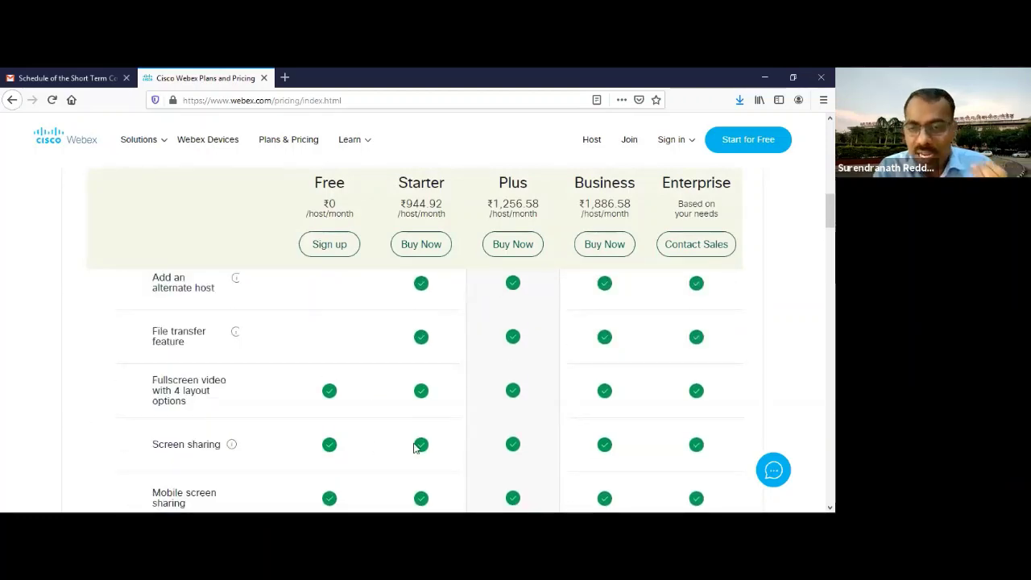
{"action": "scroll", "coordinate": [417, 446], "scroll_direction": "up", "scroll_amount": 5}
{"action": "triple_click", "coordinate": [438, 370]}
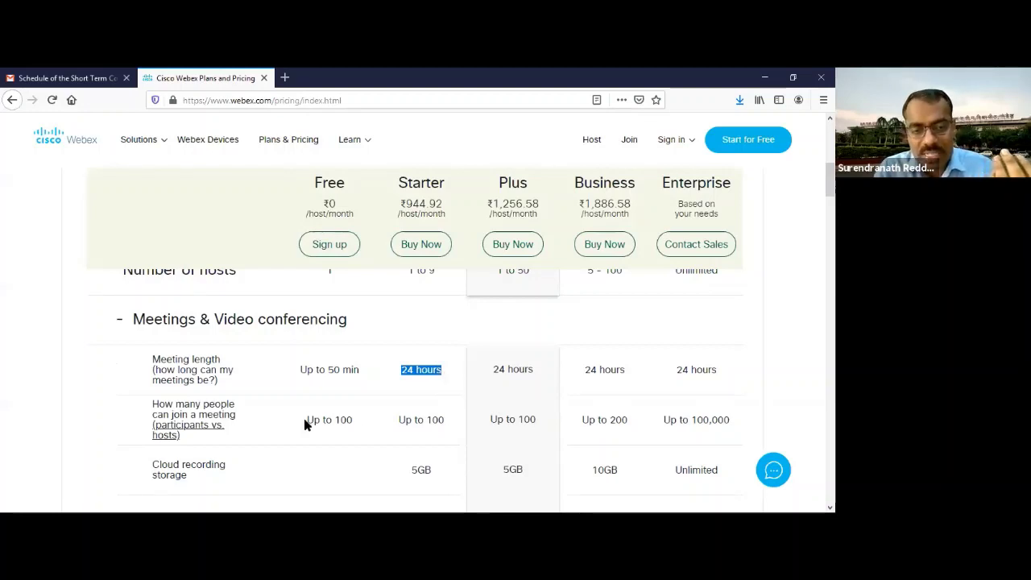
Compare 'Up to 100' participants, 24-hour meetings and 5GB storage across plans, then return to the plan overview.
{"action": "left_click_drag", "start_coordinate": [306, 425], "coordinate": [548, 426]}
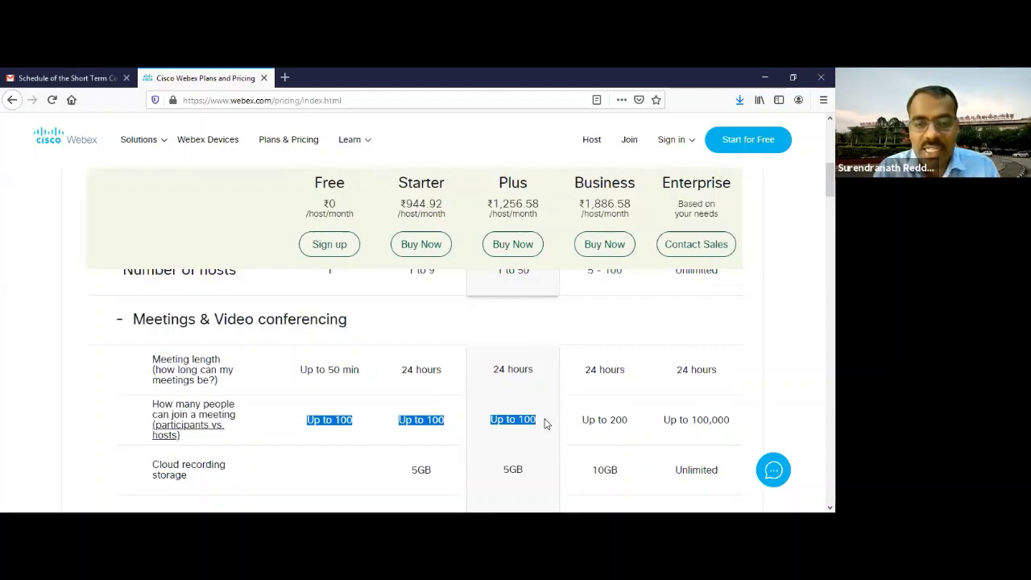
{"action": "left_click", "coordinate": [541, 420]}
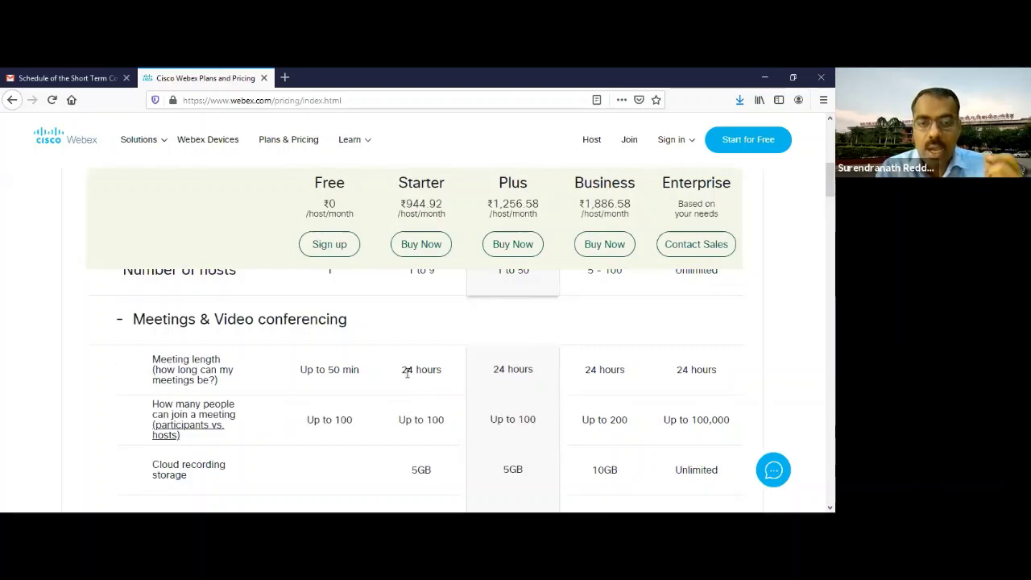
{"action": "left_click_drag", "start_coordinate": [407, 370], "coordinate": [543, 368]}
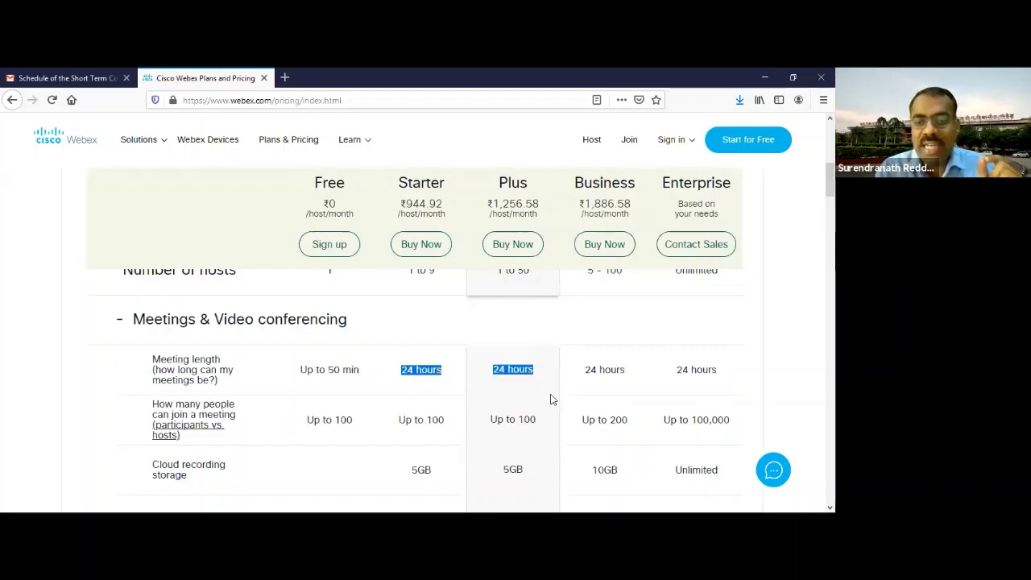
{"action": "scroll", "coordinate": [434, 462], "scroll_direction": "down", "scroll_amount": 2}
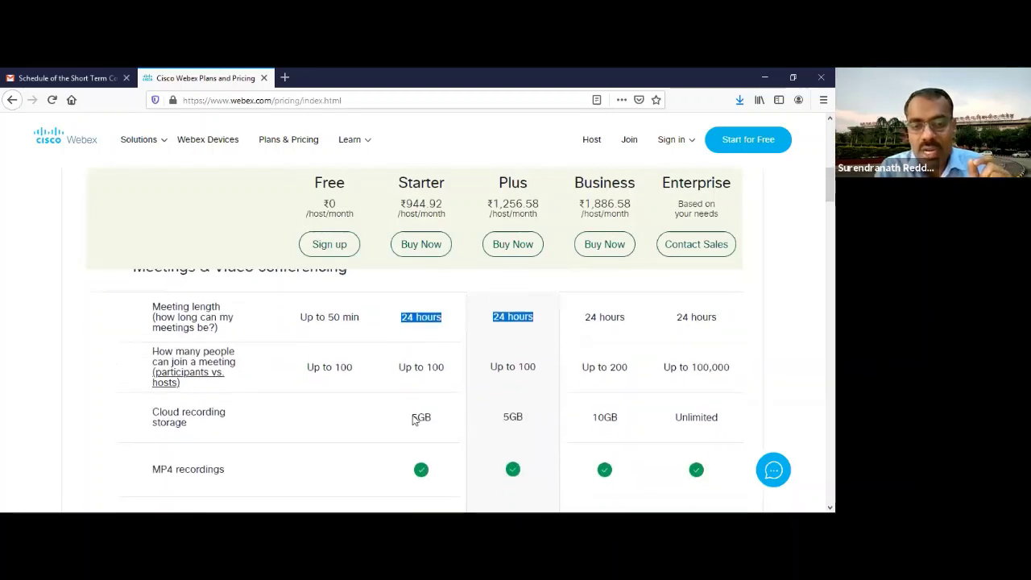
{"action": "left_click", "coordinate": [431, 413]}
{"action": "left_click_drag", "start_coordinate": [429, 413], "coordinate": [543, 401]}
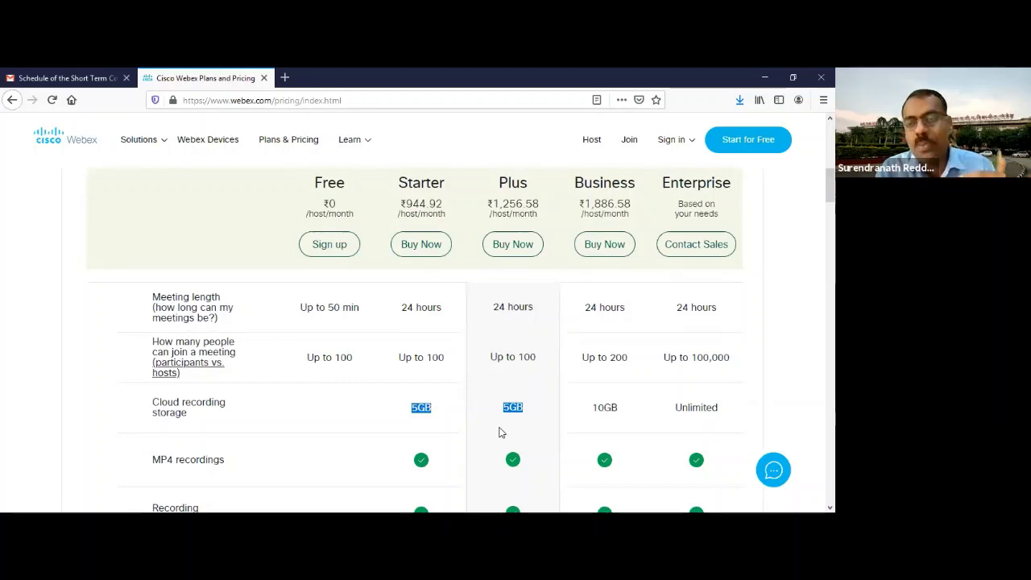
{"action": "left_click", "coordinate": [350, 421]}
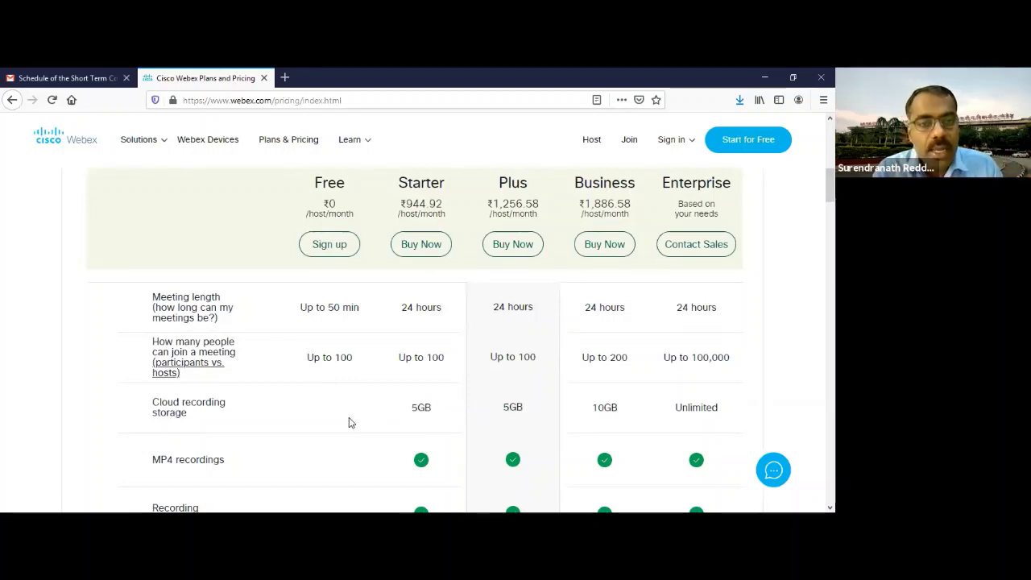
{"action": "scroll", "coordinate": [369, 393], "scroll_direction": "up", "scroll_amount": 1}
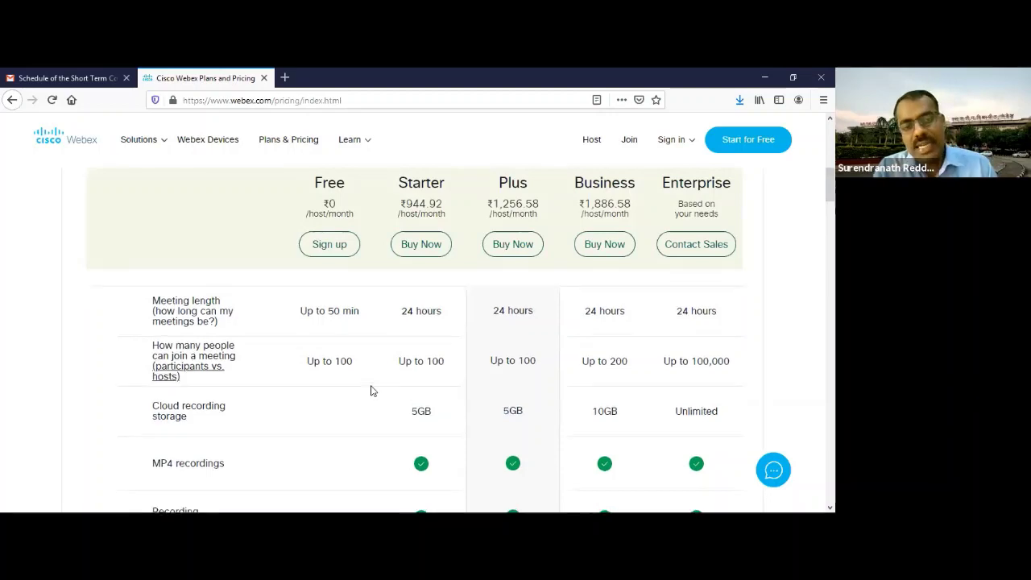
{"action": "scroll", "coordinate": [352, 358], "scroll_direction": "up", "scroll_amount": 5}
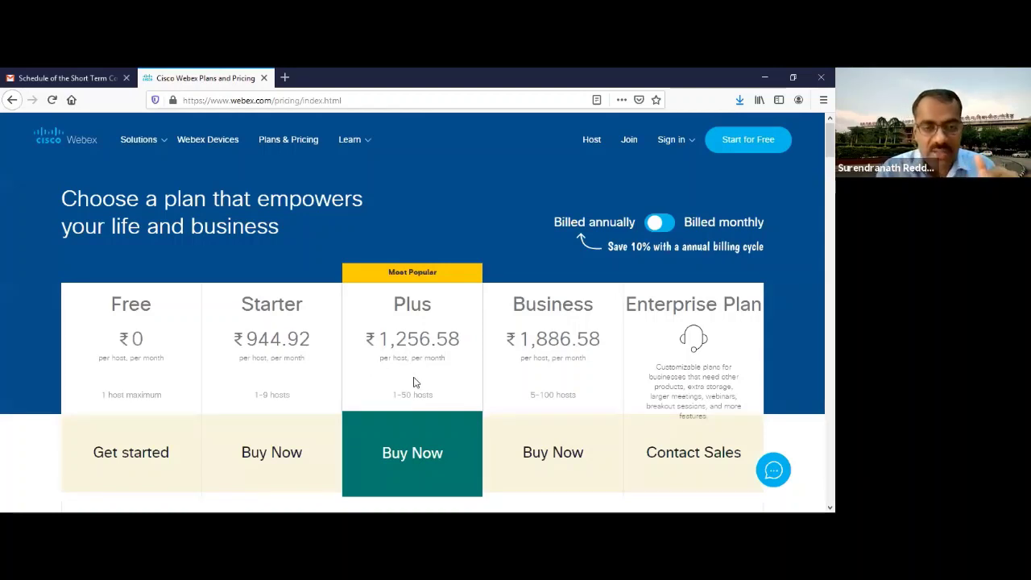
Mark the Starter plan price 944.92, then choose Start for Free in the header.
{"action": "left_click_drag", "start_coordinate": [311, 338], "coordinate": [245, 340]}
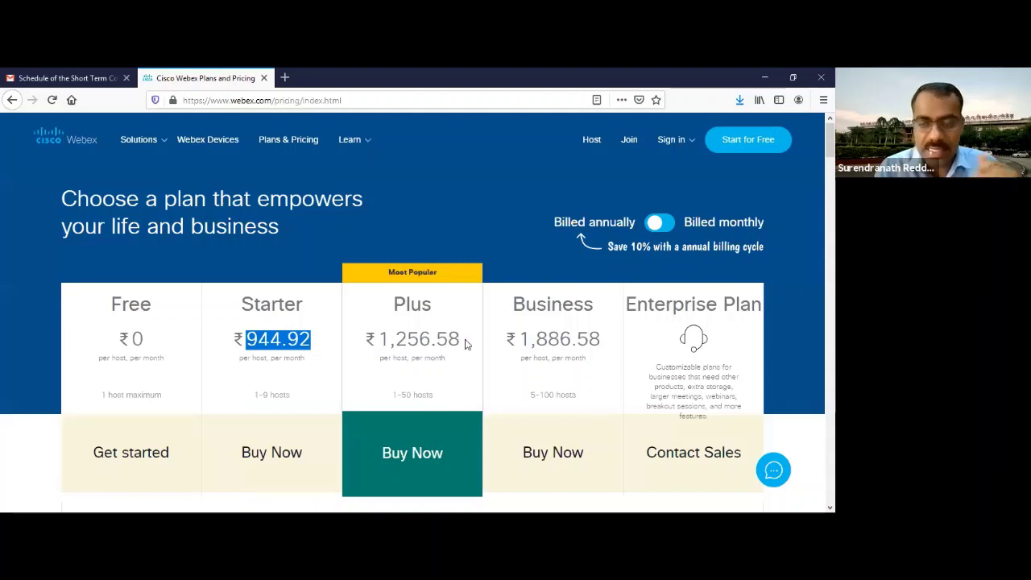
{"action": "left_click", "coordinate": [464, 245]}
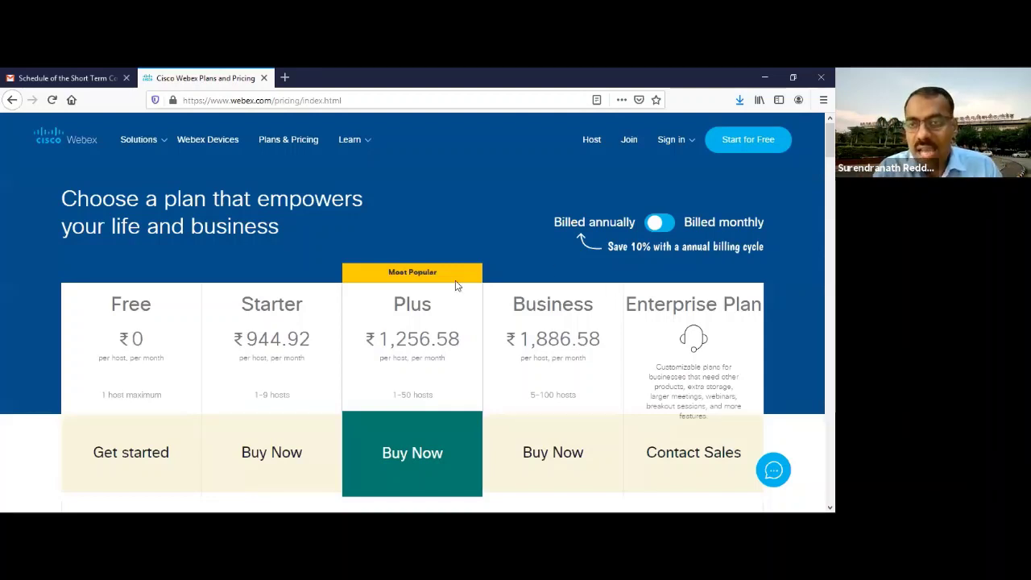
{"action": "left_click", "coordinate": [742, 148]}
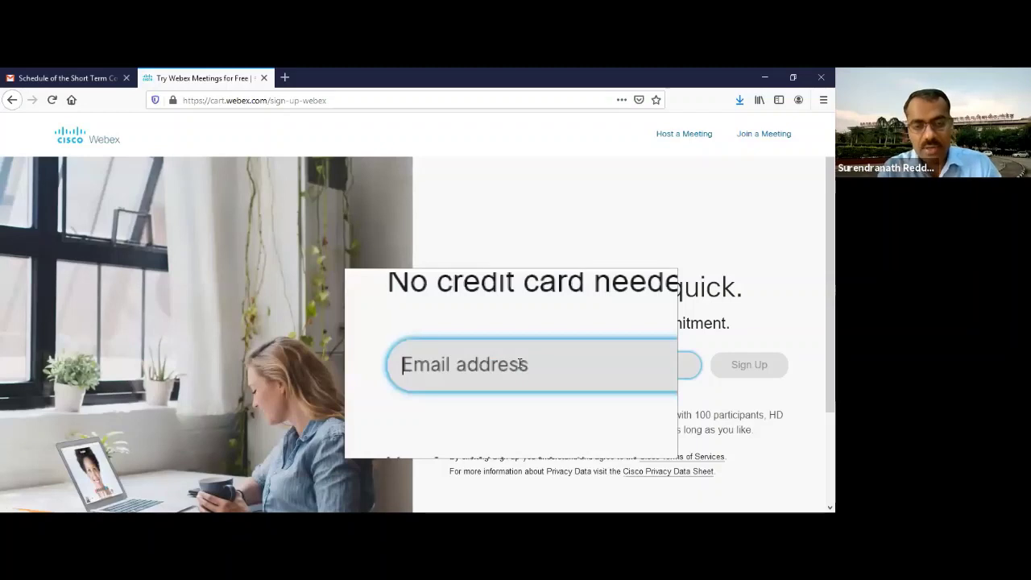
Fill in the account e-mail from the autocomplete suggestion and submit the sign-up.
{"action": "type", "text": "sure"}
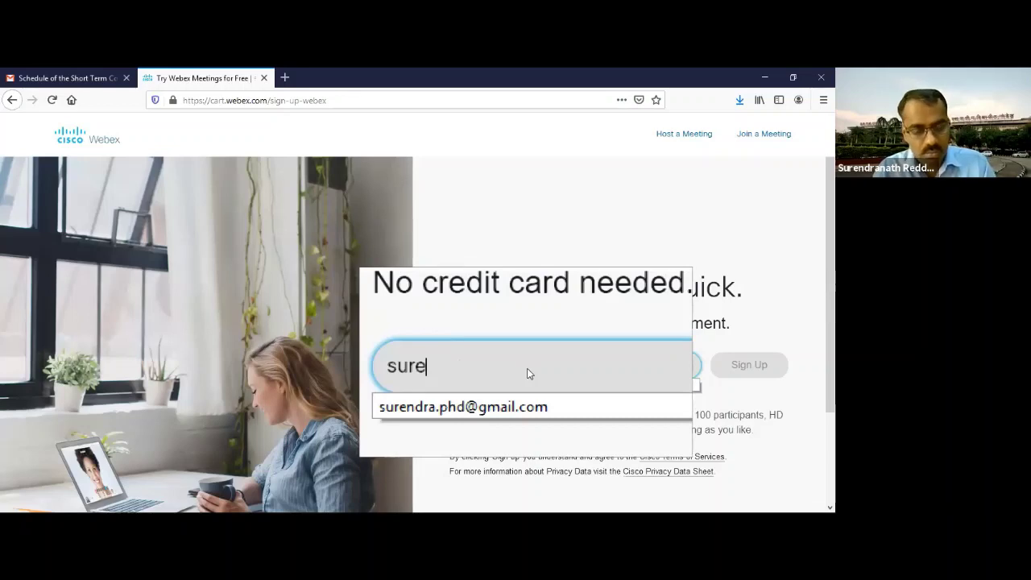
{"action": "key", "text": "Down"}
{"action": "key", "text": "Return"}
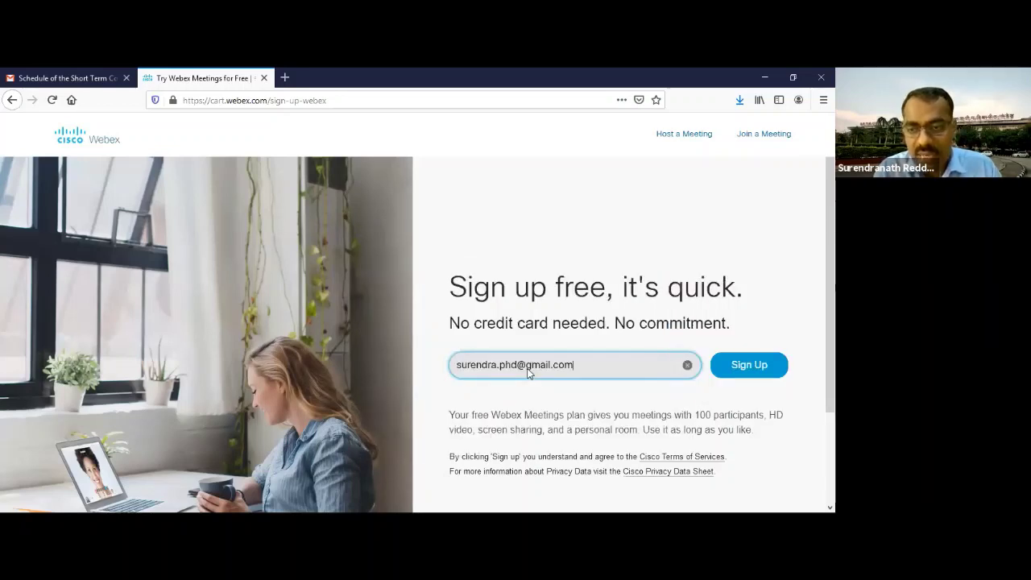
{"action": "key", "text": "Return"}
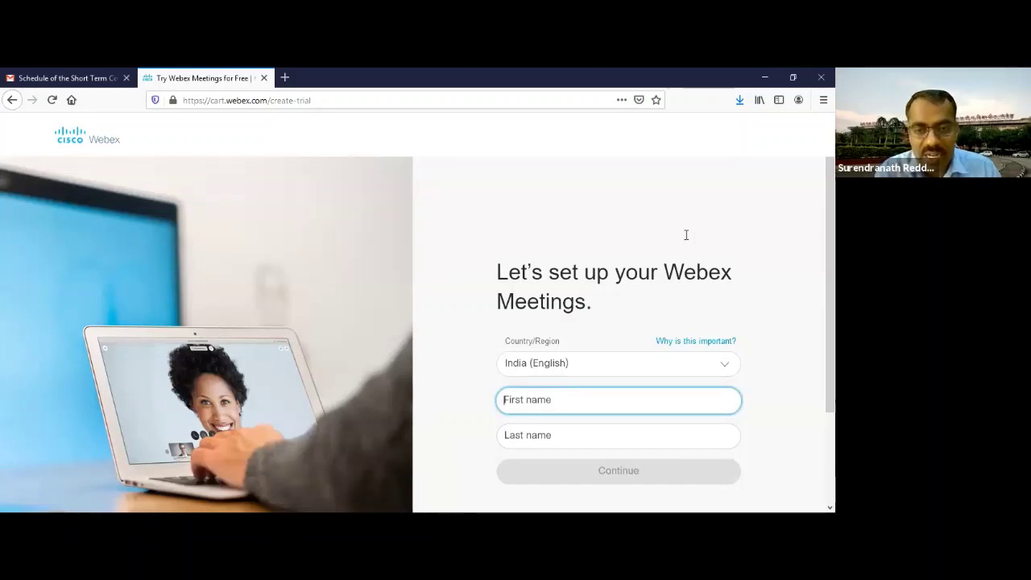
Enter the user's first and last name and continue to the 'Check your inbox' page.
{"action": "type", "text": "Surendra"}
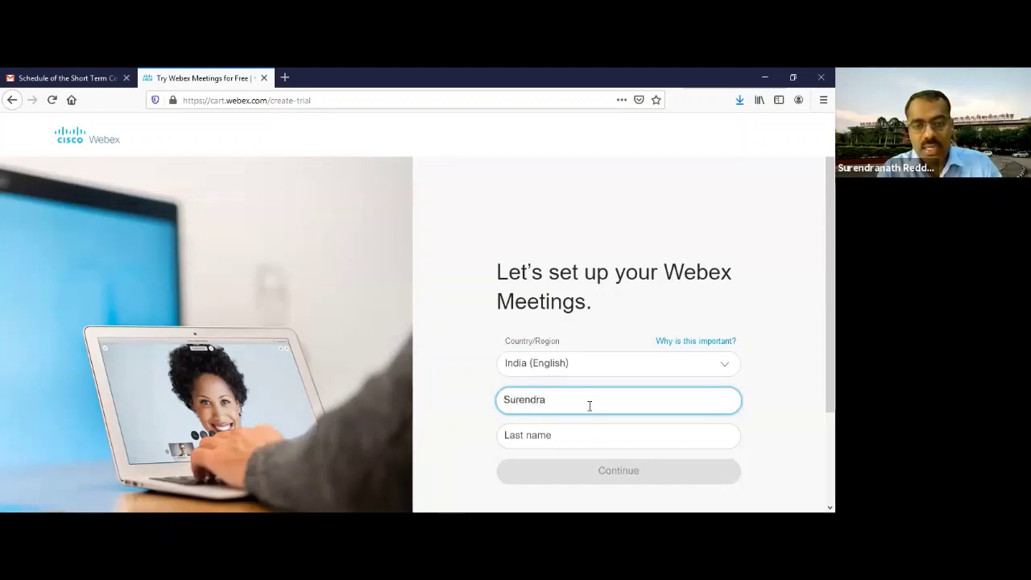
{"action": "left_click", "coordinate": [592, 433]}
{"action": "type", "text": "Reddy"}
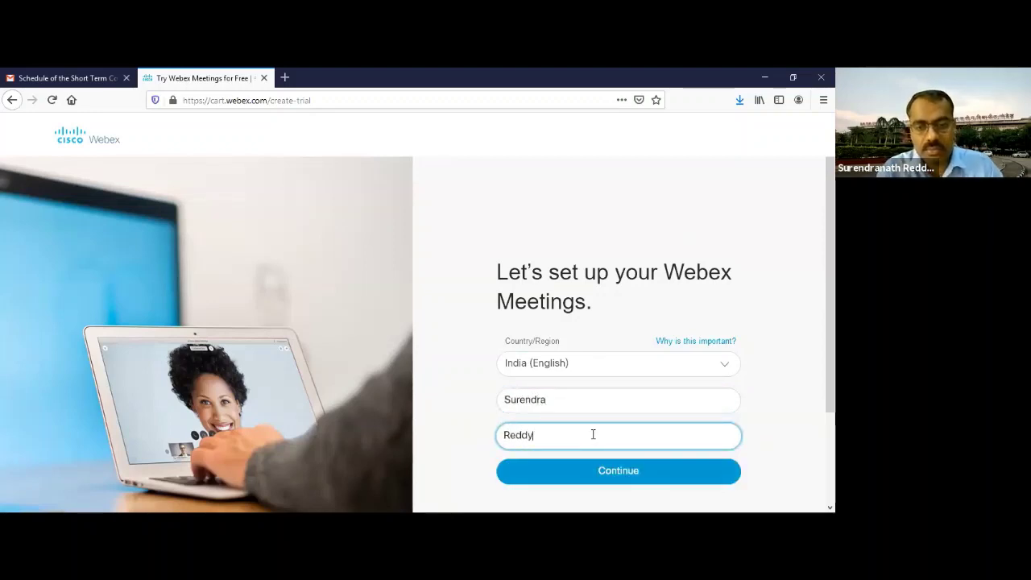
{"action": "left_click", "coordinate": [611, 471]}
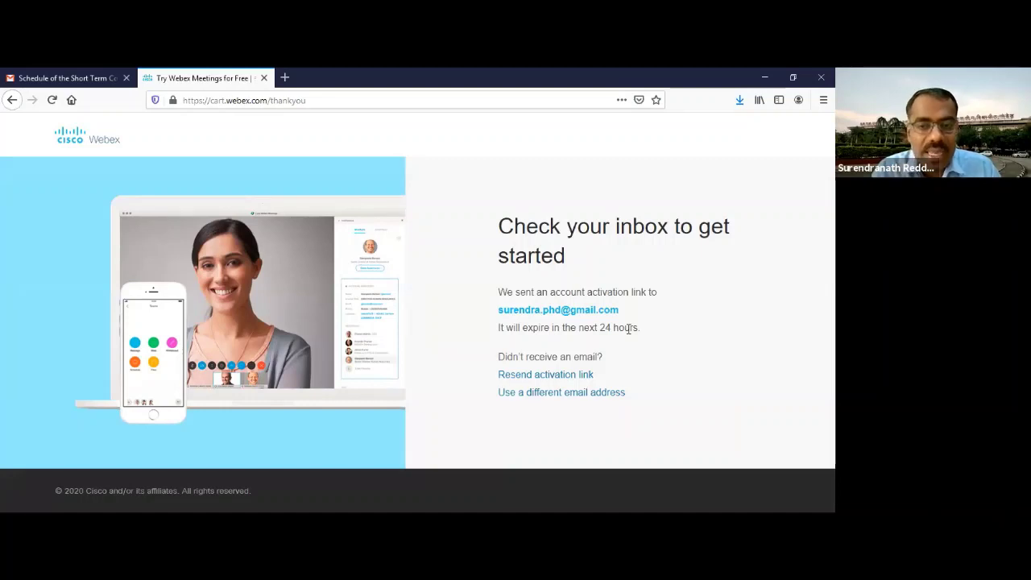
{"action": "key", "text": "super+plus"}
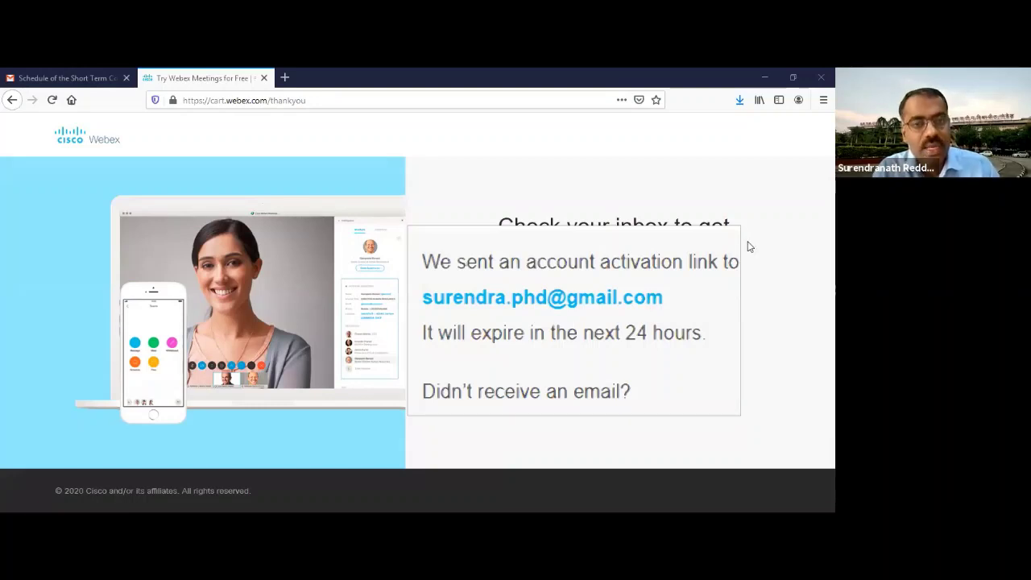
{"action": "key", "text": "super+Escape"}
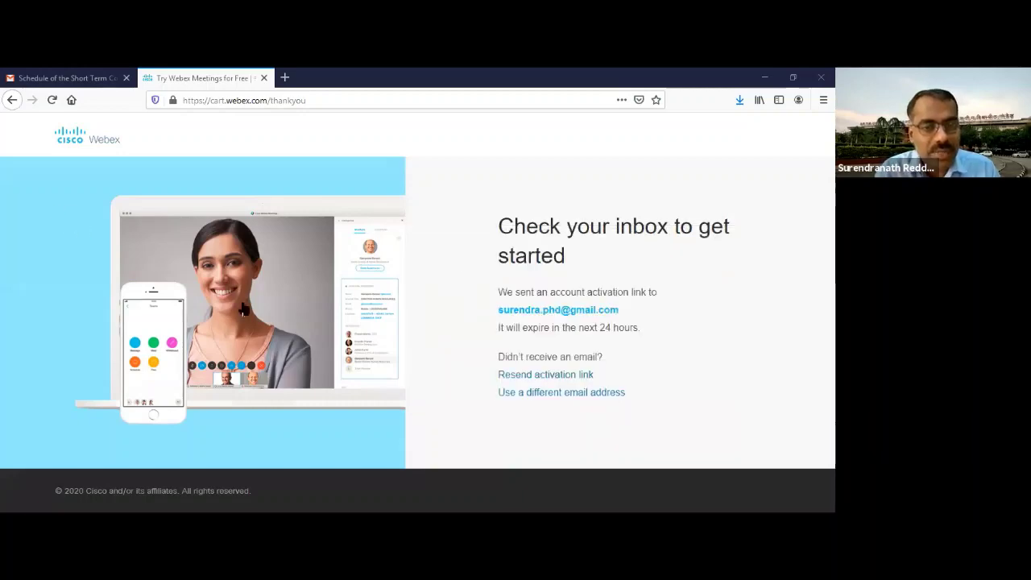
Open the Cisco Webex account information e-mail in the Gmail inbox and scroll to its Create Password section.
{"action": "left_click", "coordinate": [66, 78]}
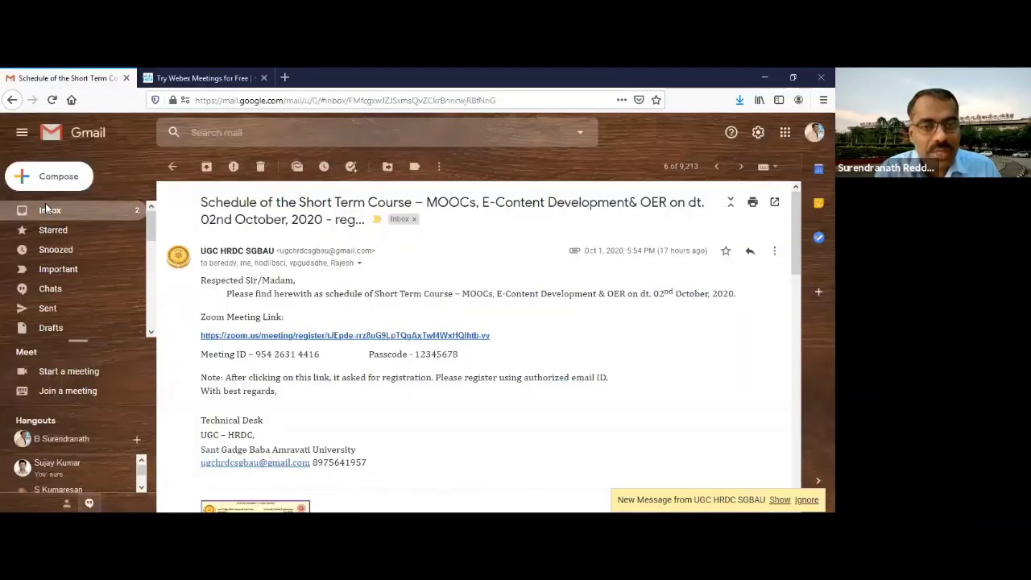
{"action": "left_click", "coordinate": [46, 209]}
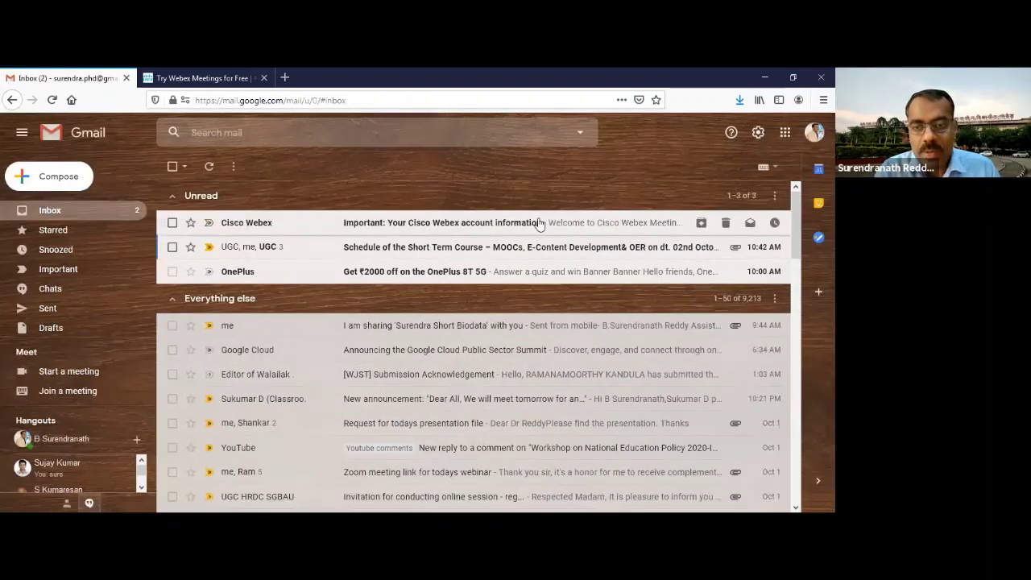
{"action": "left_click", "coordinate": [407, 224]}
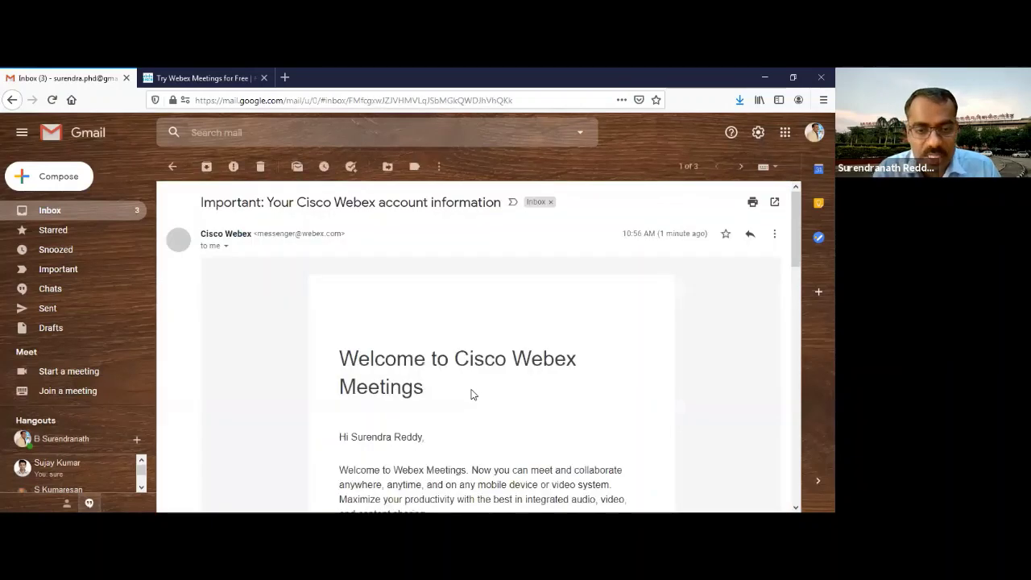
{"action": "scroll", "coordinate": [472, 394], "scroll_direction": "down", "scroll_amount": 1}
{"action": "scroll", "coordinate": [473, 396], "scroll_direction": "down", "scroll_amount": 2}
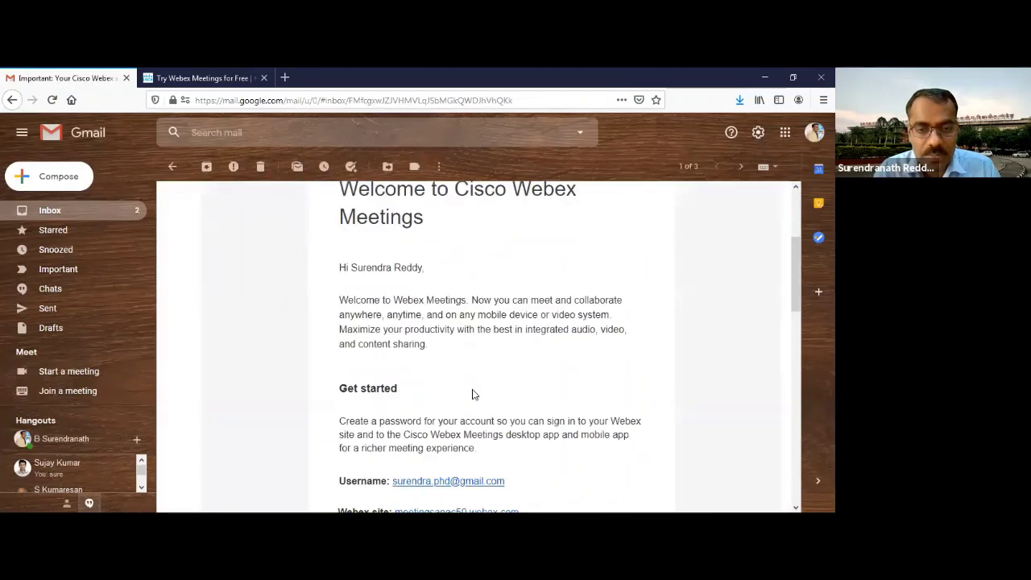
{"action": "scroll", "coordinate": [474, 394], "scroll_direction": "down", "scroll_amount": 2}
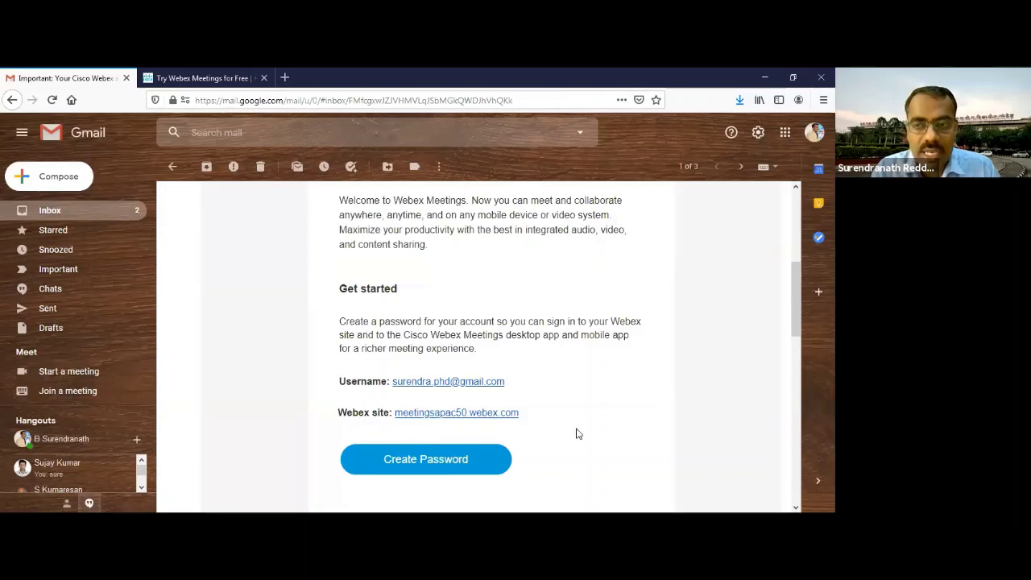
{"action": "key", "text": "super+plus"}
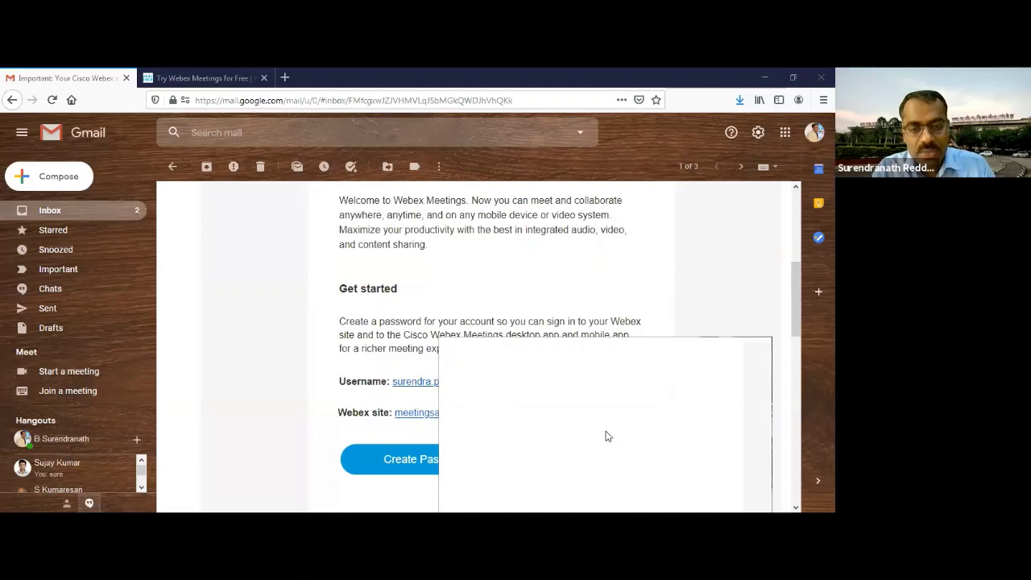
Open password creation from the e-mail and make a first attempt at the new password and confirmation.
{"action": "left_click", "coordinate": [424, 462]}
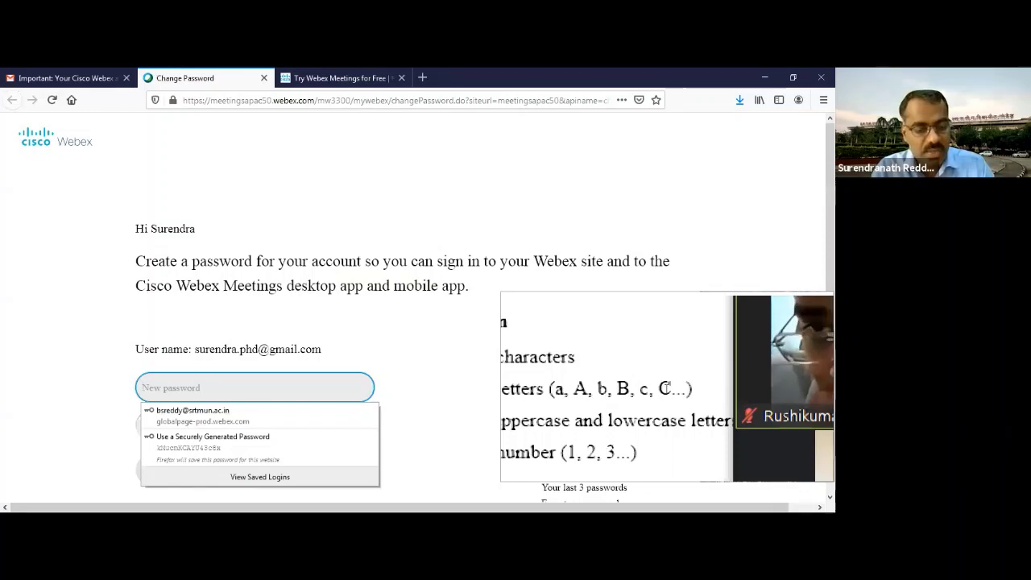
{"action": "left_click", "coordinate": [199, 392]}
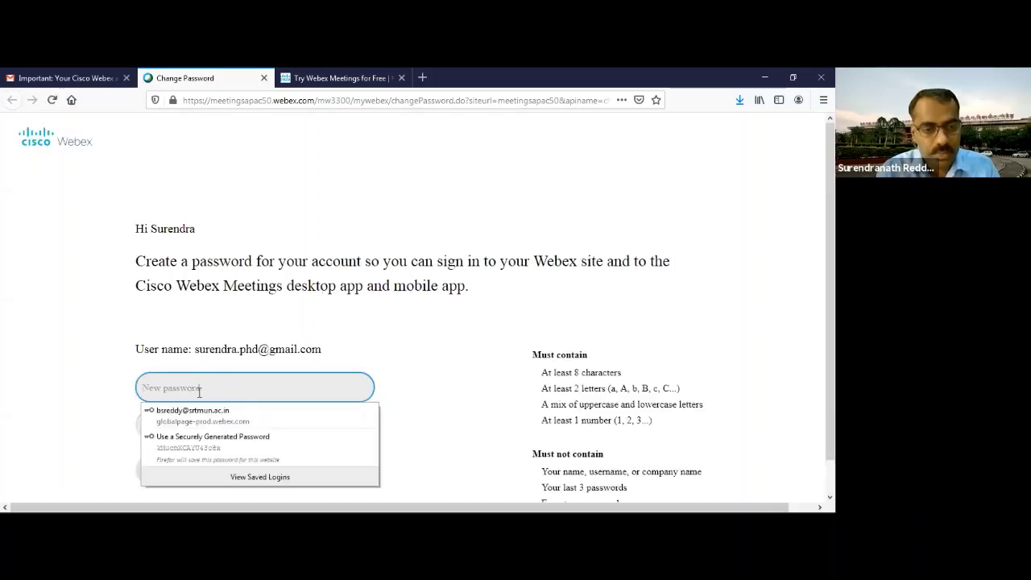
{"action": "left_click", "coordinate": [199, 391]}
{"action": "type", "text": "••••"}
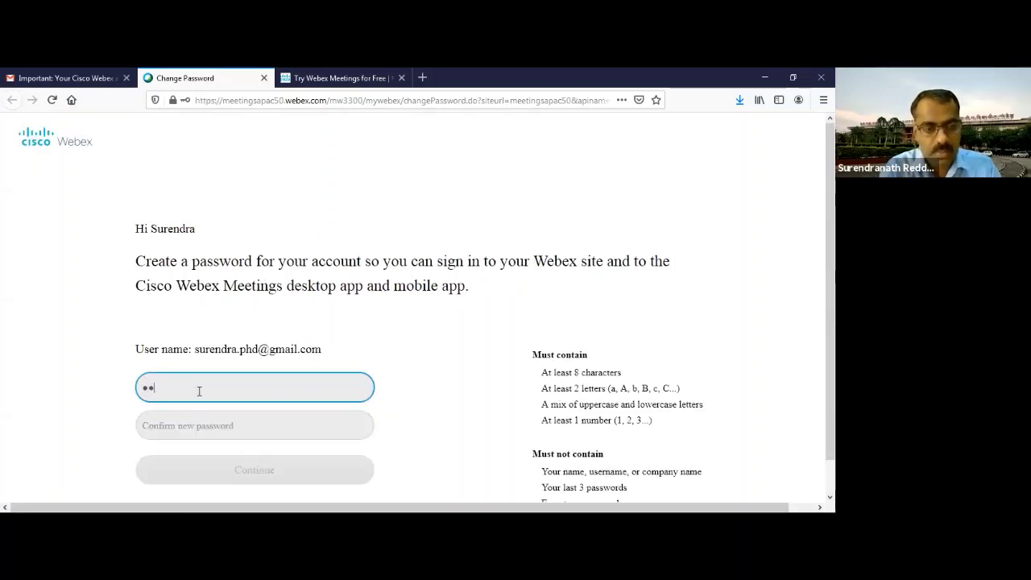
{"action": "type", "text": "•••••"}
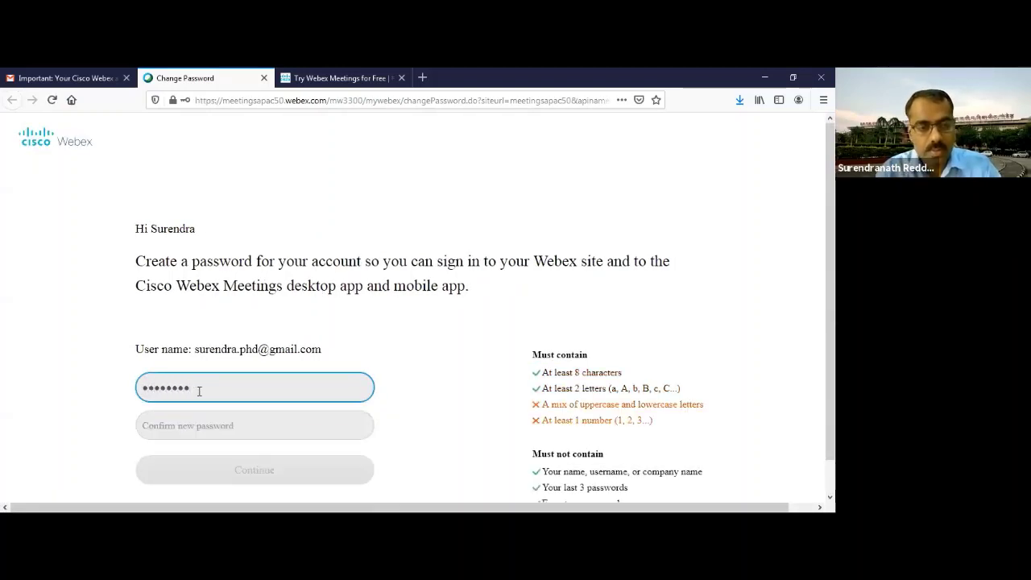
{"action": "left_click", "coordinate": [196, 420]}
{"action": "left_click", "coordinate": [247, 388]}
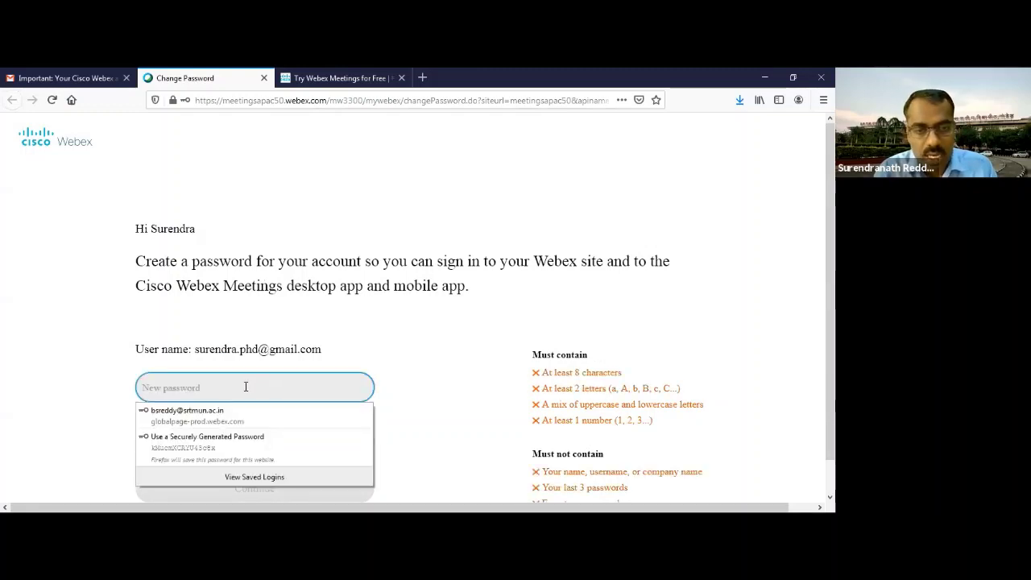
{"action": "left_click", "coordinate": [246, 388]}
{"action": "type", "text": "••••••••"}
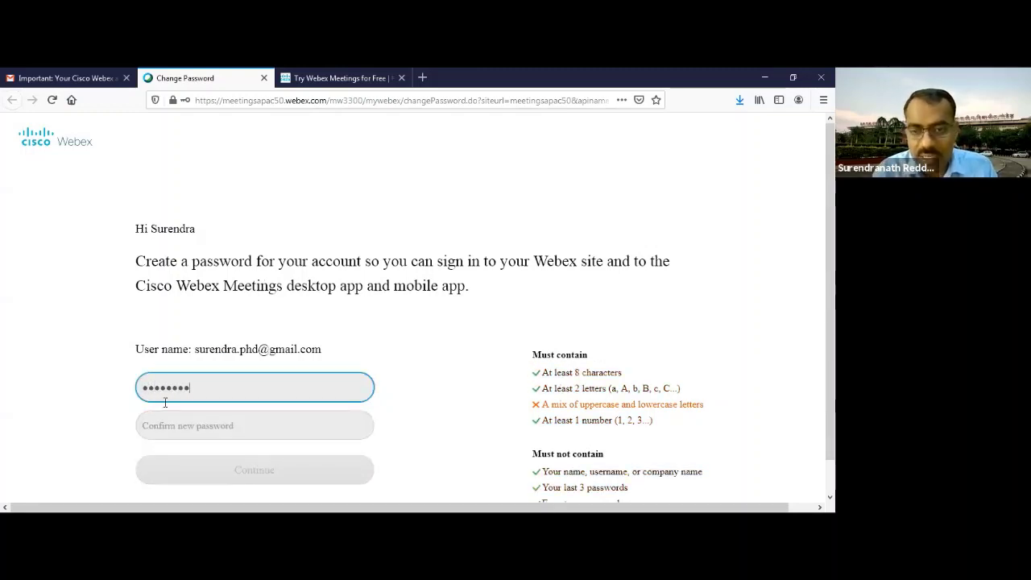
{"action": "left_click", "coordinate": [171, 427]}
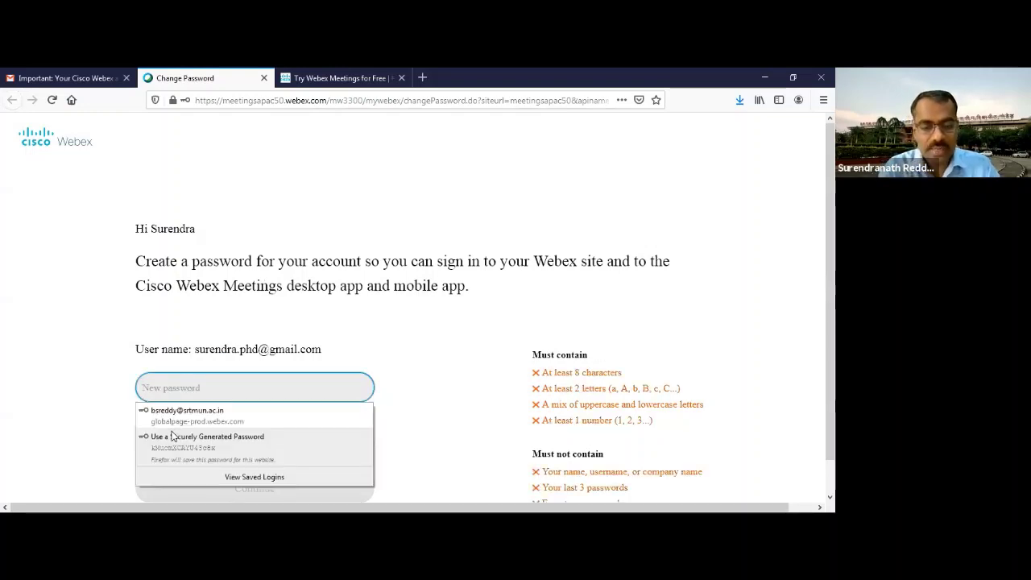
{"action": "type", "text": "••"}
{"action": "key", "text": "BackSpace"}
{"action": "key", "text": "BackSpace"}
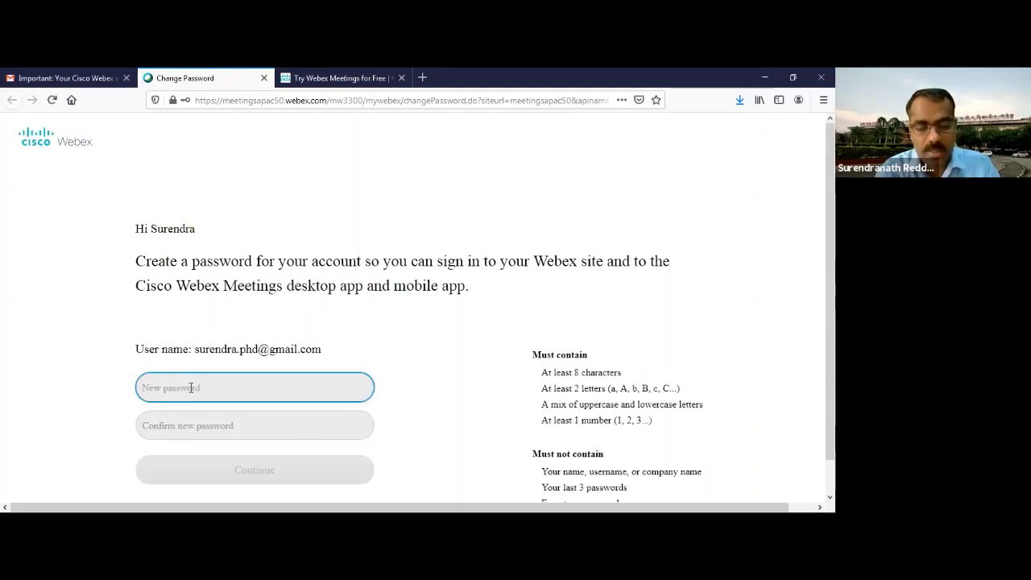
{"action": "type", "text": "•••••••••"}
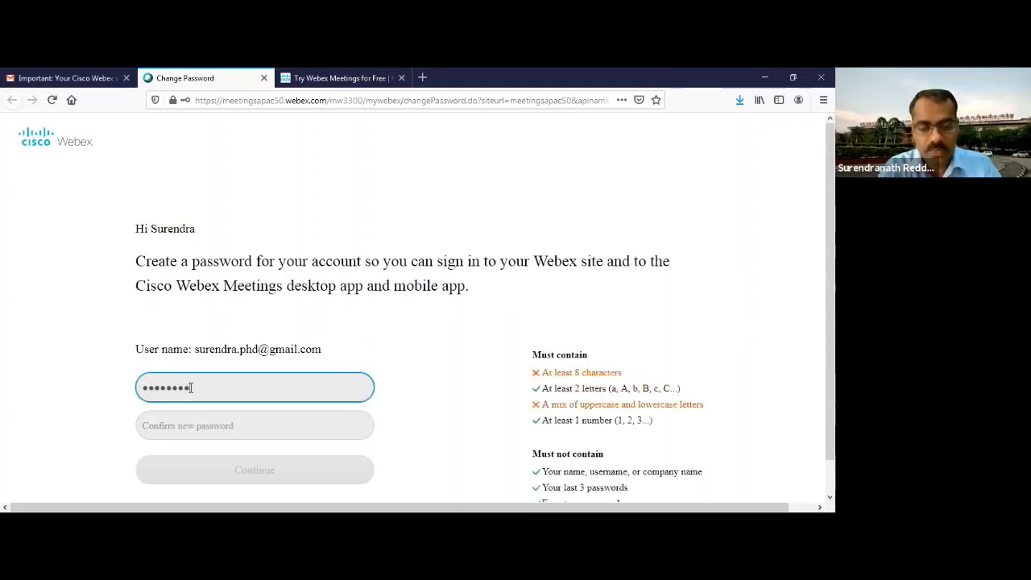
{"action": "key", "text": "Return"}
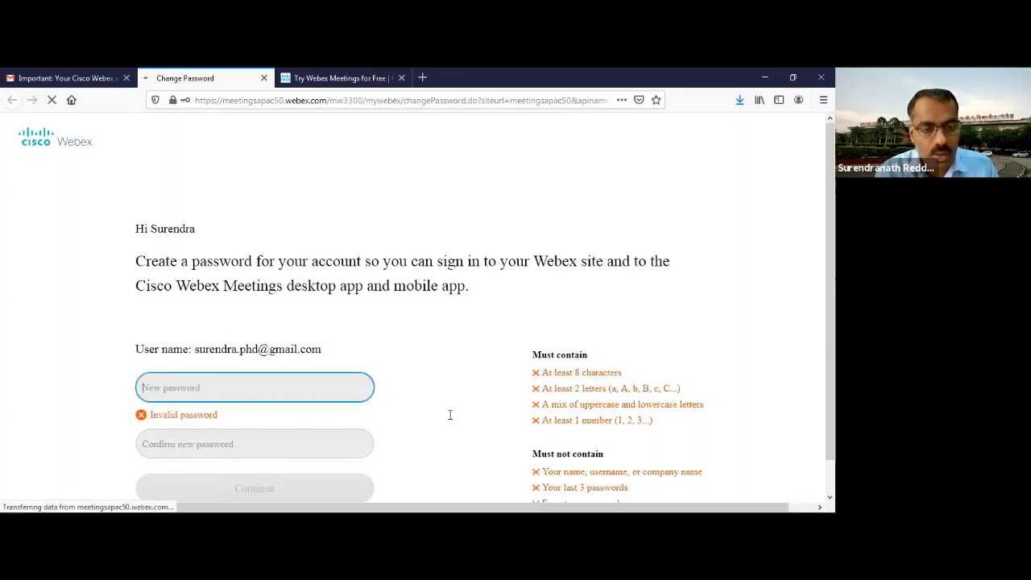
Retype the new password and repeat it in Confirm new password so all requirements pass.
{"action": "left_click", "coordinate": [258, 389]}
{"action": "type", "text": "*****"}
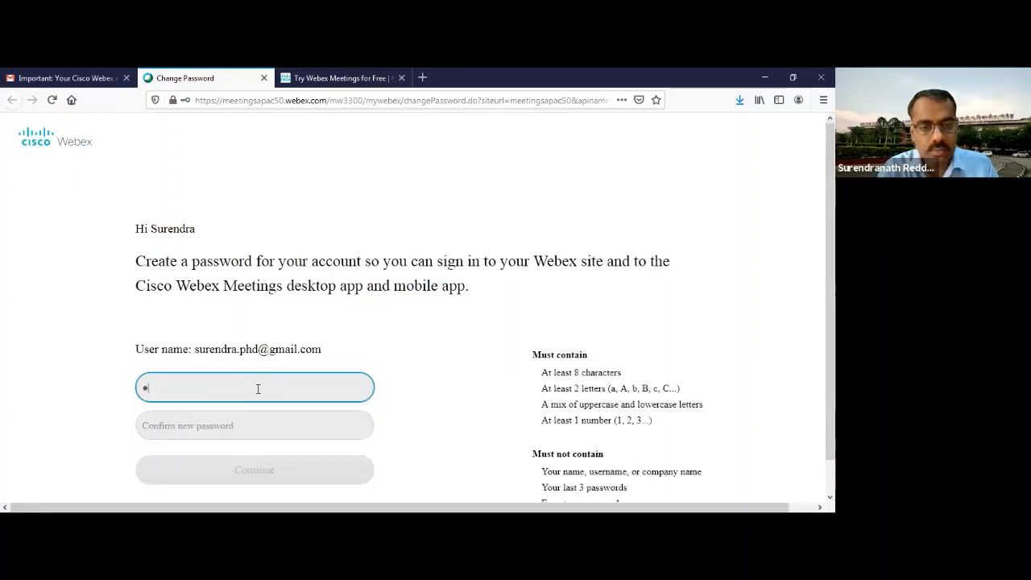
{"action": "type", "text": "***"}
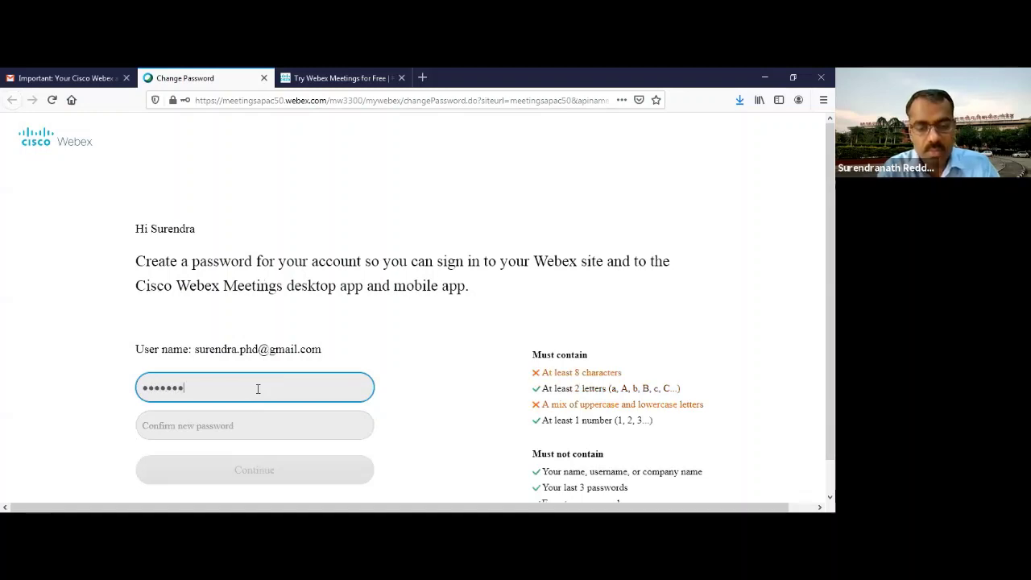
{"action": "left_click", "coordinate": [357, 425]}
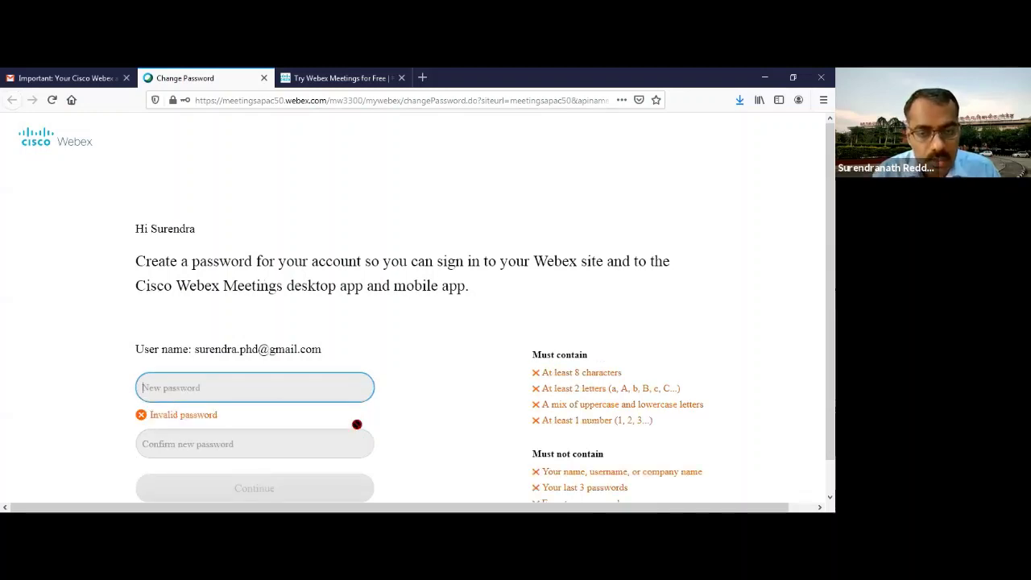
{"action": "left_click", "coordinate": [426, 431]}
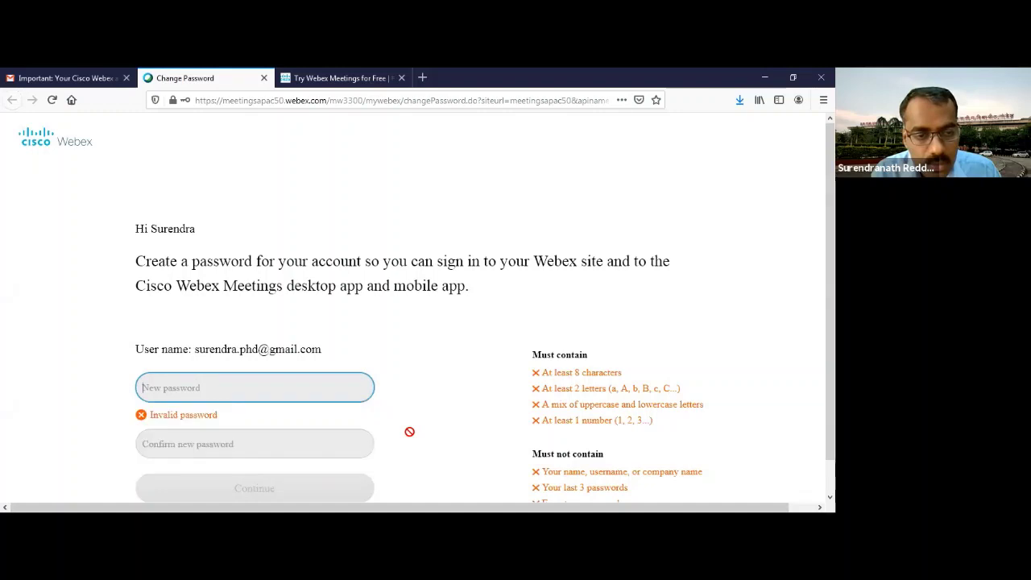
{"action": "left_click", "coordinate": [419, 446]}
{"action": "left_click", "coordinate": [254, 387]}
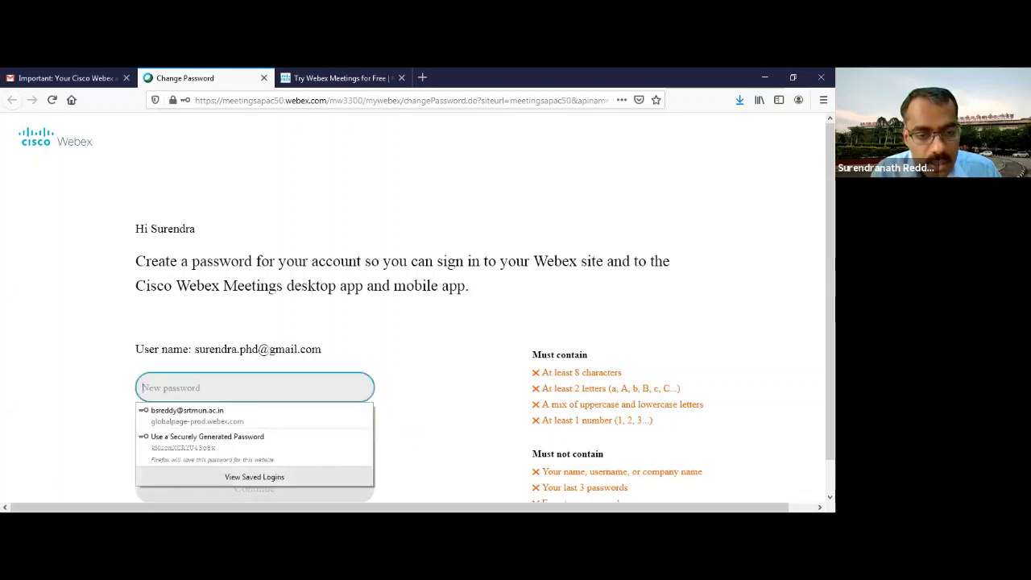
{"action": "left_click", "coordinate": [77, 459]}
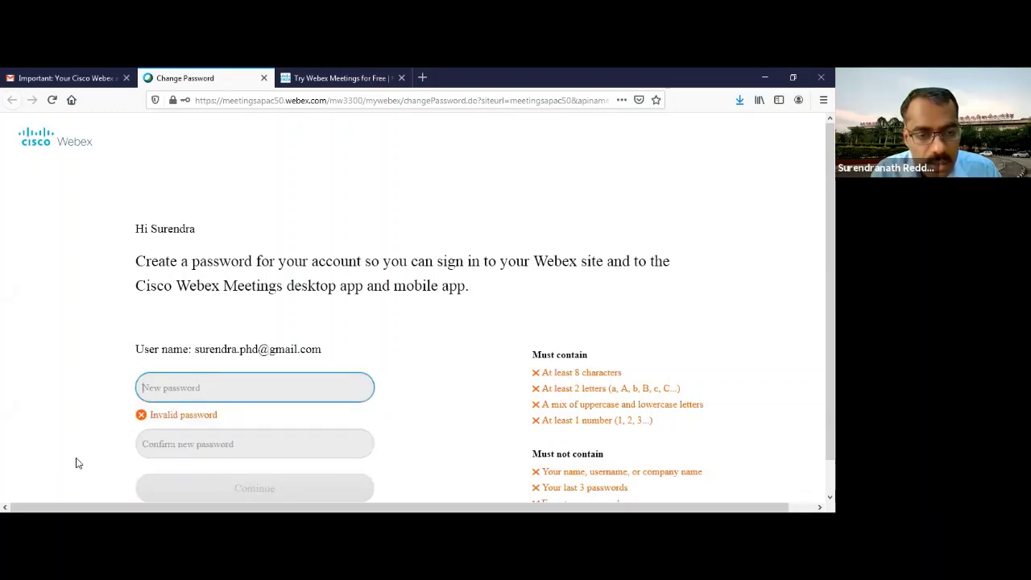
{"action": "left_click", "coordinate": [175, 394]}
{"action": "left_click", "coordinate": [175, 394]}
{"action": "type", "text": "•••••••••"}
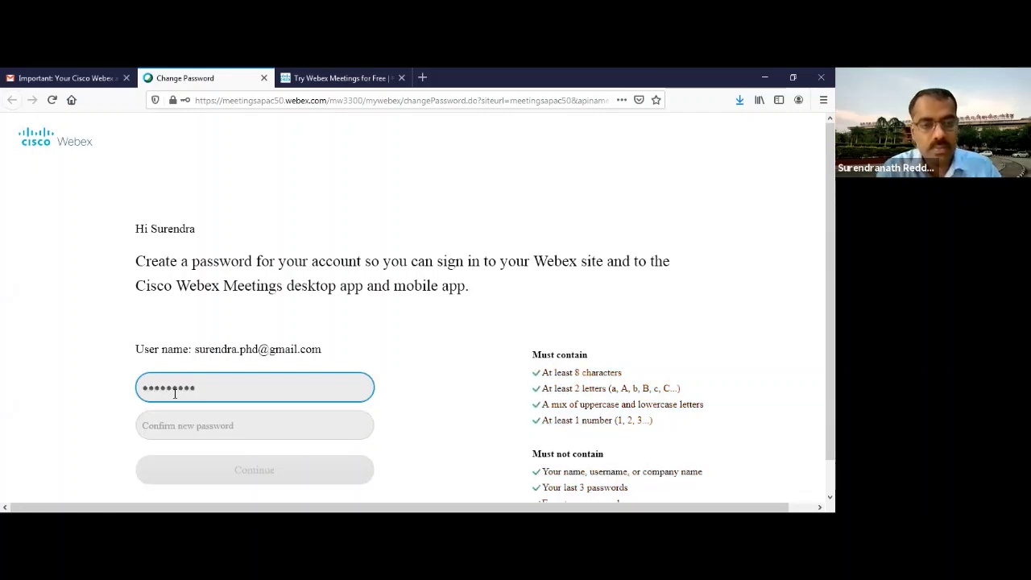
{"action": "left_click", "coordinate": [209, 425]}
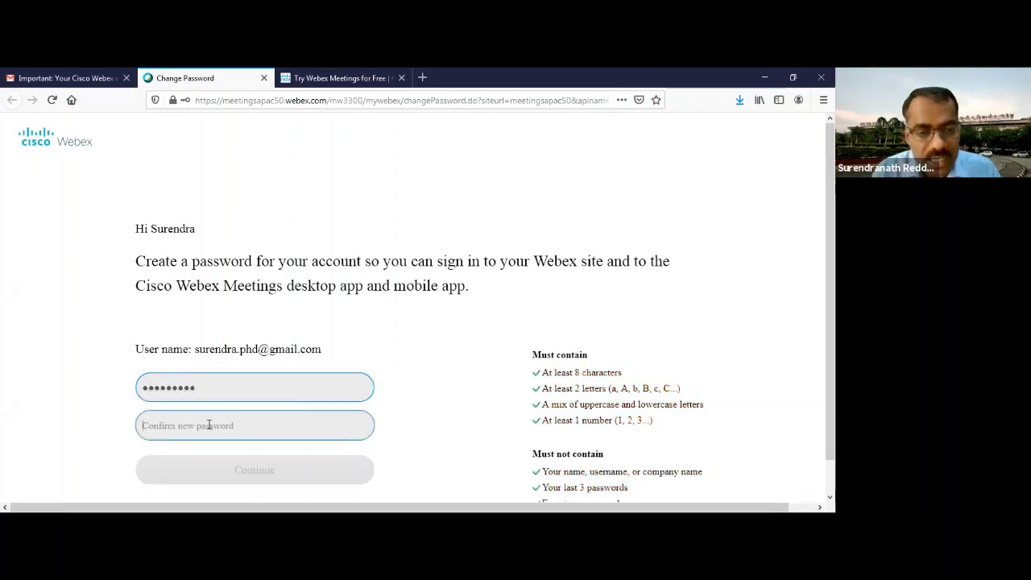
{"action": "type", "text": "•••••••••"}
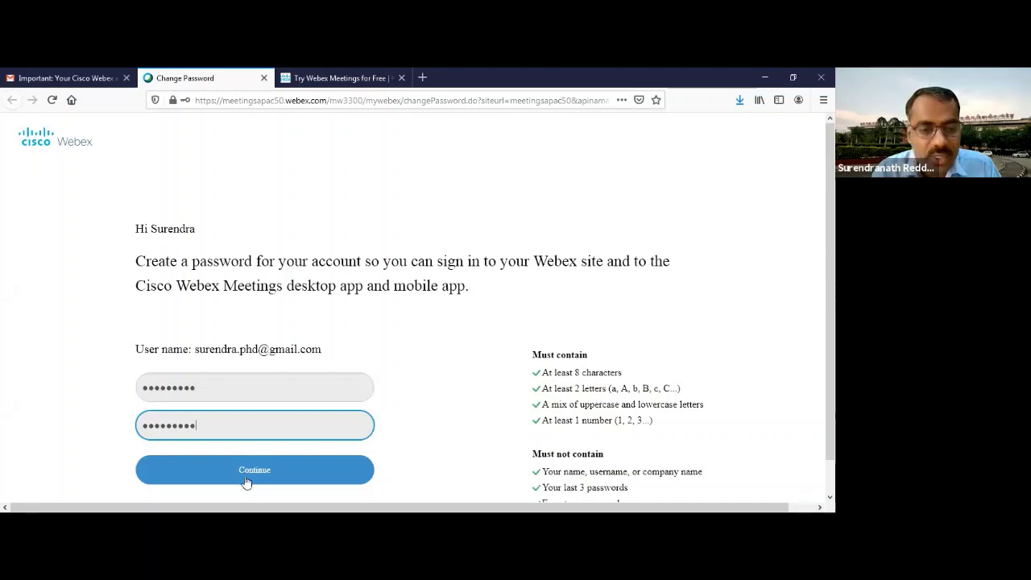
Submit the new password without saving it in Firefox.
{"action": "left_click", "coordinate": [244, 481]}
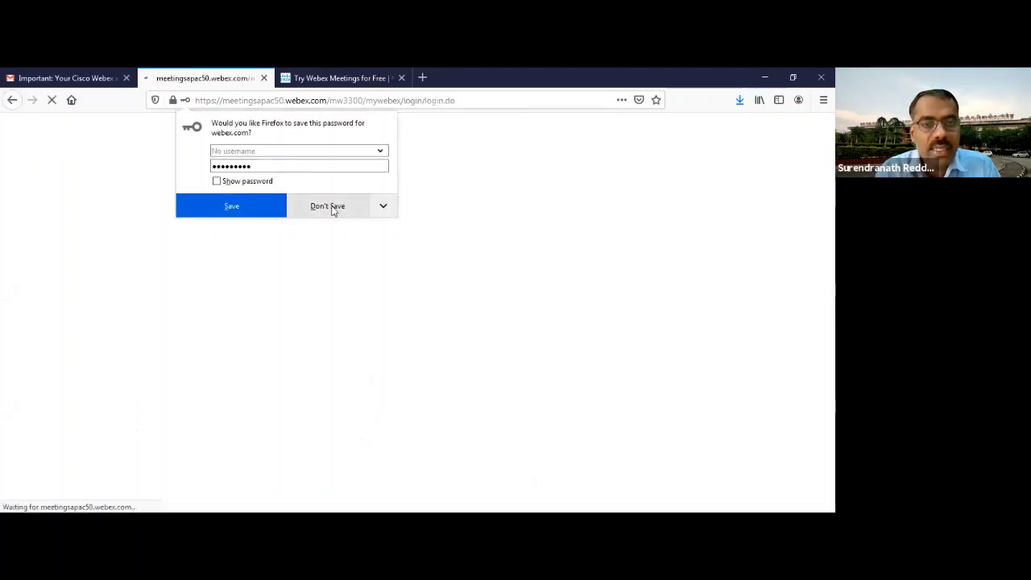
{"action": "left_click", "coordinate": [330, 205]}
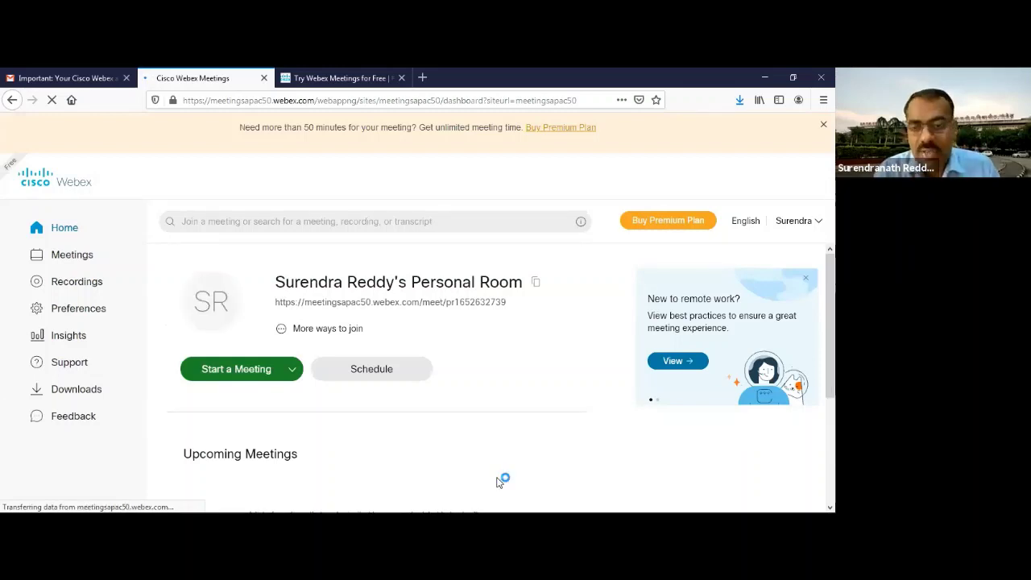
{"action": "key", "text": "super+plus"}
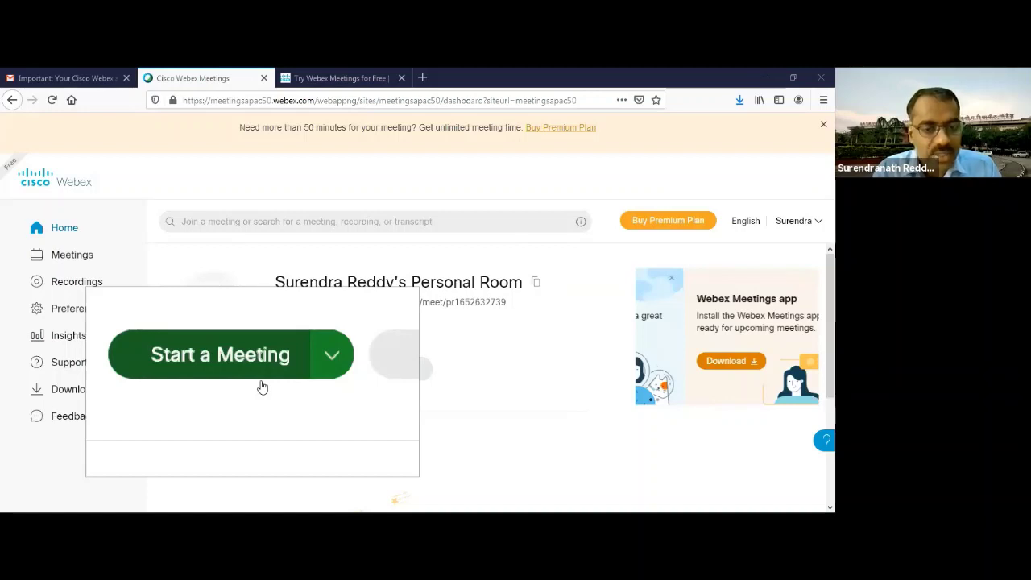
Start a meeting with Use web app, then return to the Try Webex Meetings tab.
{"action": "left_click", "coordinate": [291, 369]}
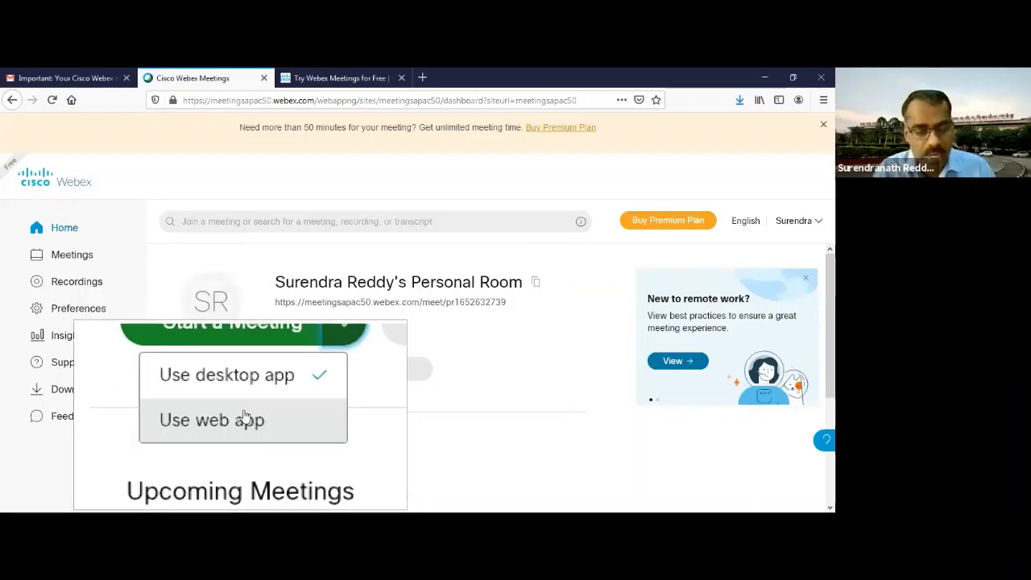
{"action": "left_click", "coordinate": [243, 416]}
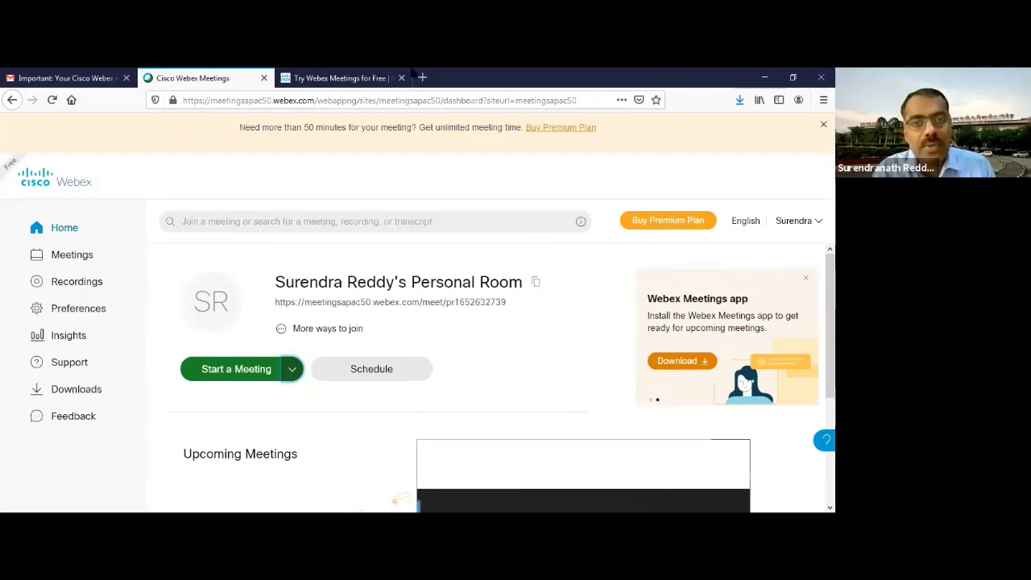
{"action": "left_click", "coordinate": [338, 79]}
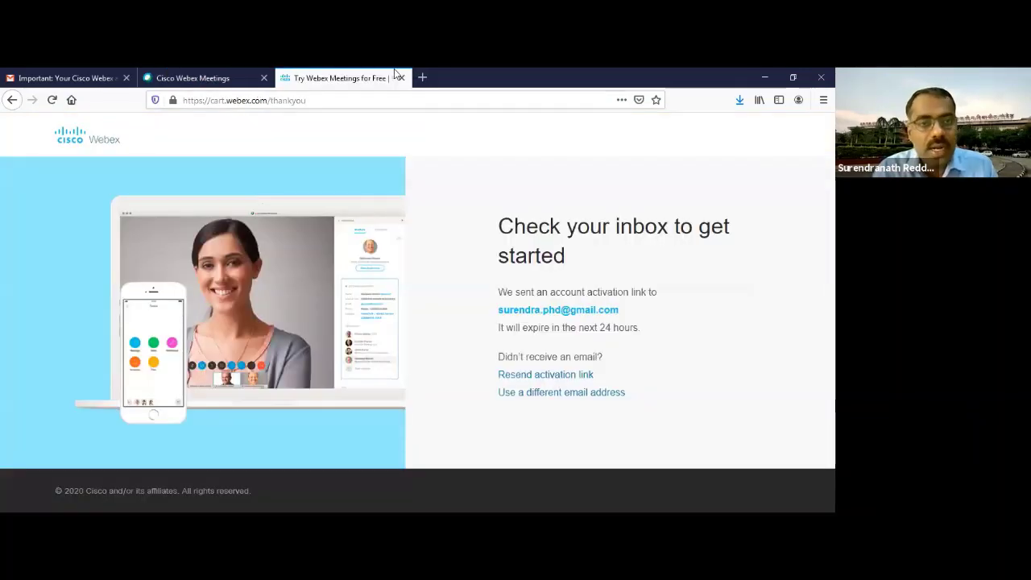
Search Google for 'webex desktop' in a new tab and open the Cisco Webex Download page.
{"action": "key", "text": "ctrl+t"}
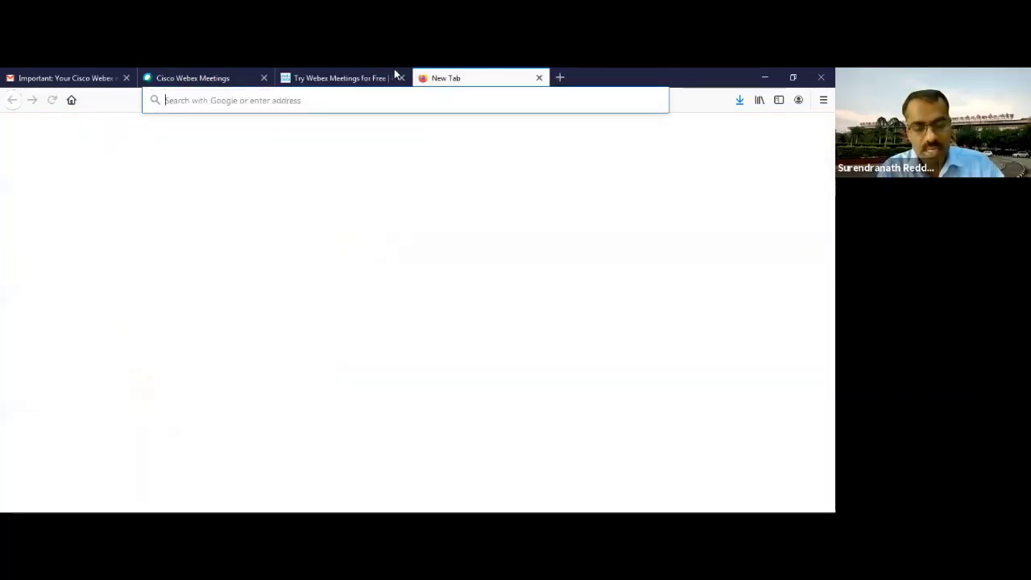
{"action": "type", "text": "we"}
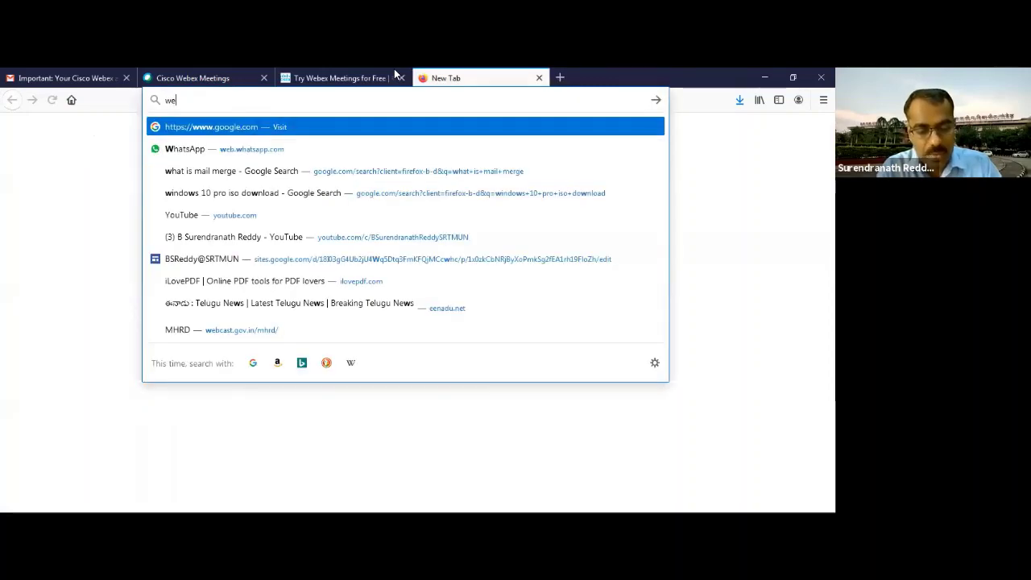
{"action": "type", "text": "bex desktop"}
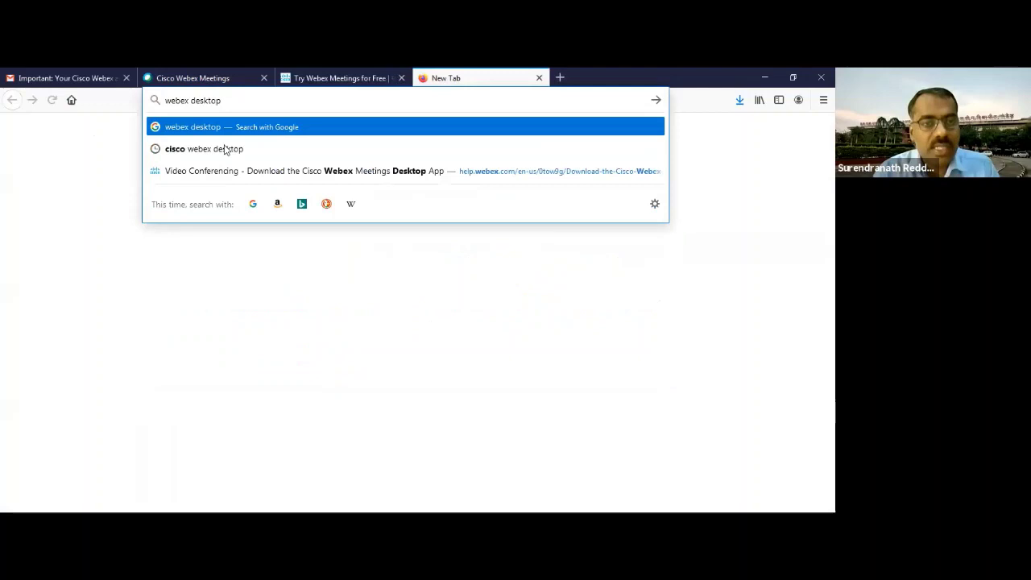
{"action": "left_click", "coordinate": [226, 150]}
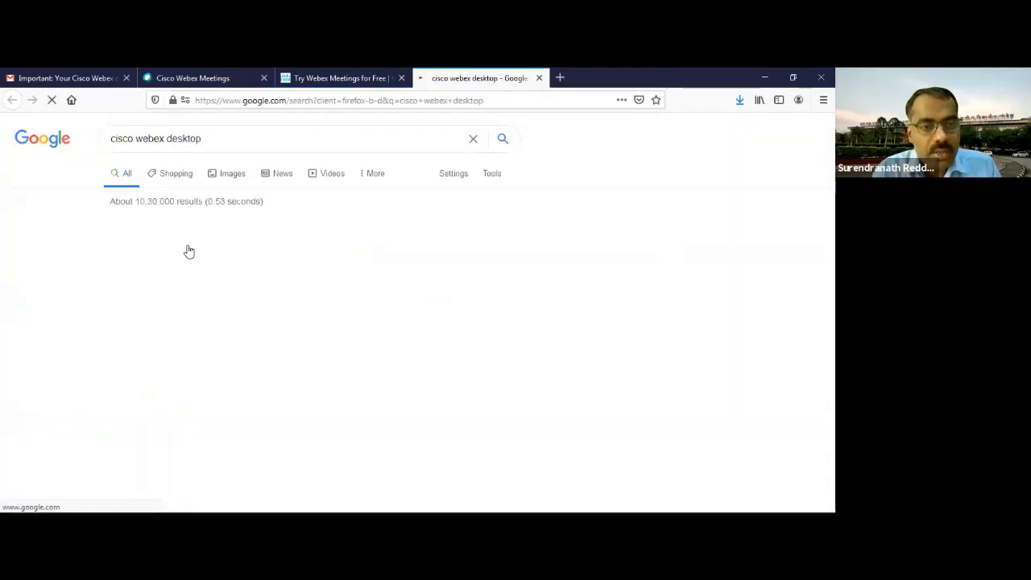
{"action": "left_click", "coordinate": [514, 285]}
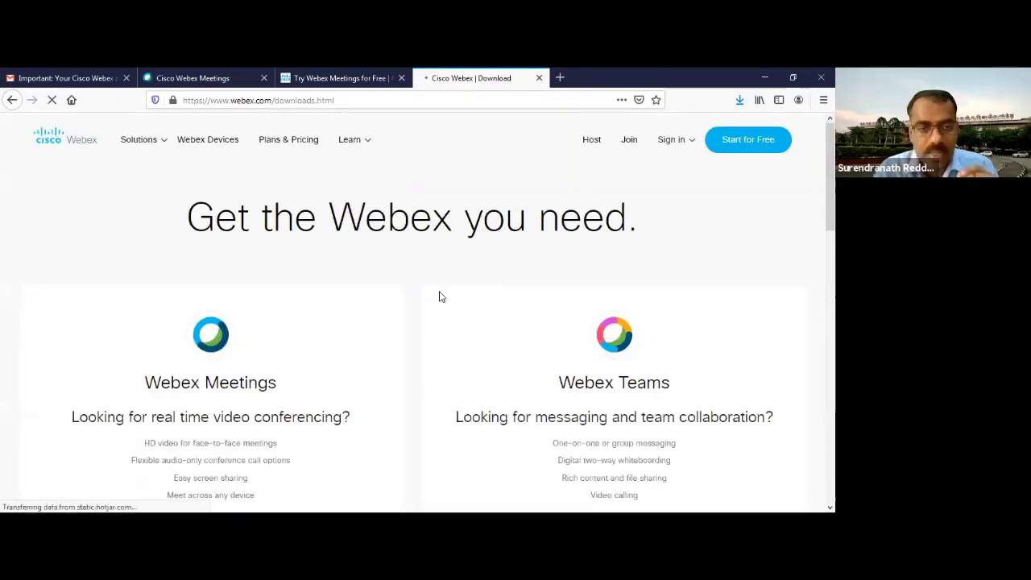
{"action": "scroll", "coordinate": [239, 349], "scroll_direction": "down", "scroll_amount": 4}
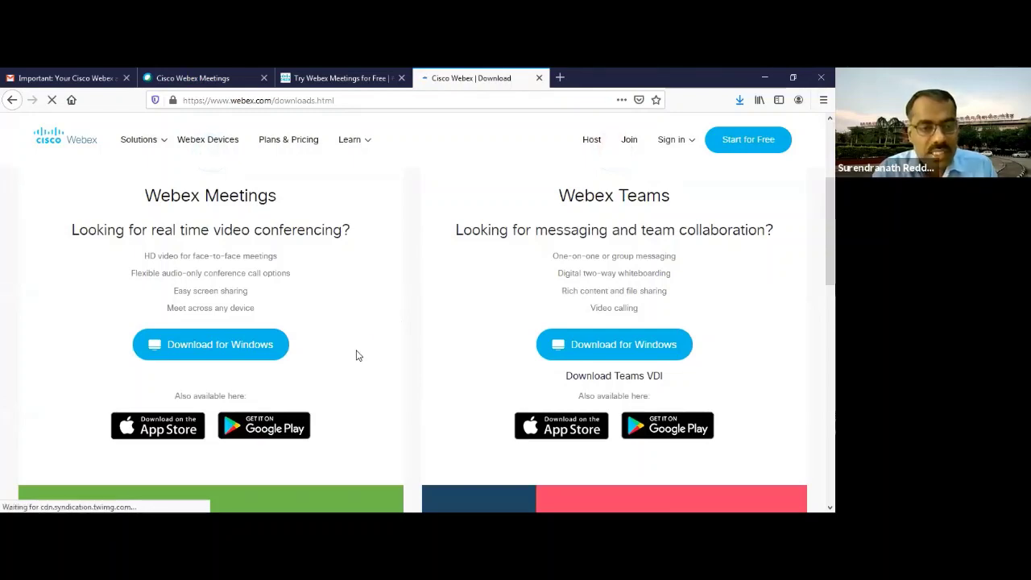
Download Webex Meetings for Windows and start a meeting from the desktop app.
{"action": "left_click", "coordinate": [208, 355]}
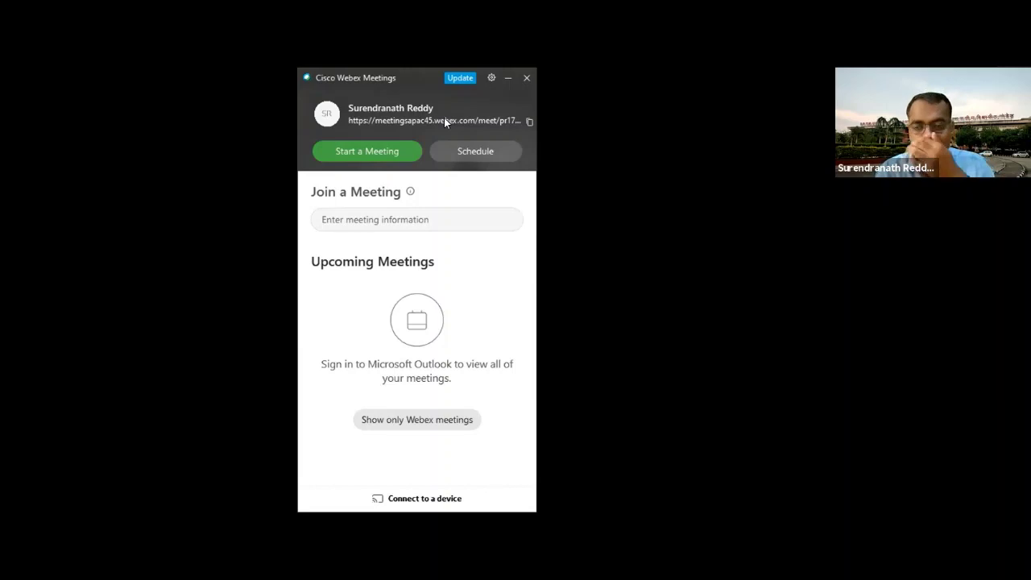
{"action": "left_click", "coordinate": [380, 153]}
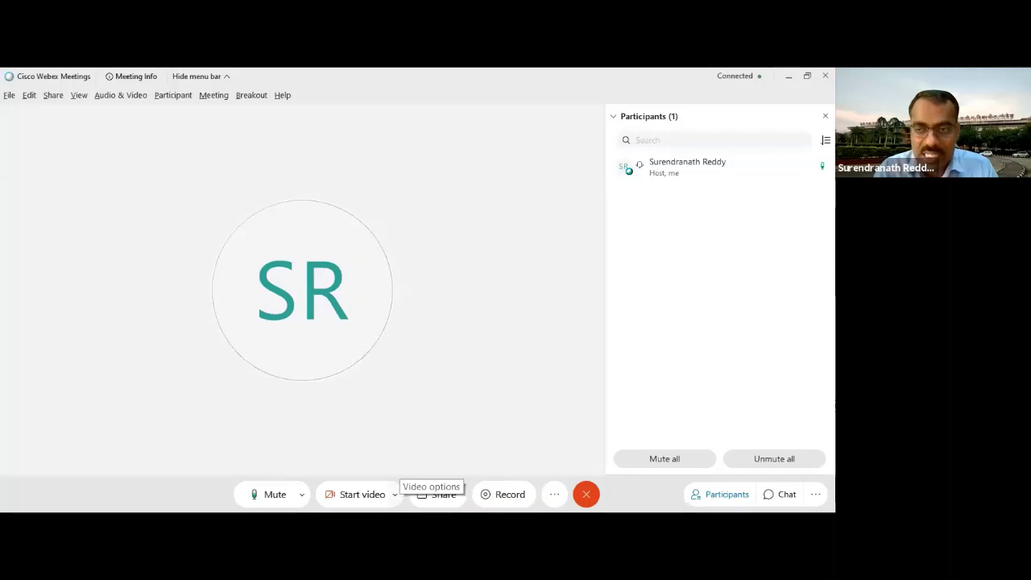
Reach Settings > Camera through Change virtual background, where the webcam fails to connect.
{"action": "left_click", "coordinate": [395, 494]}
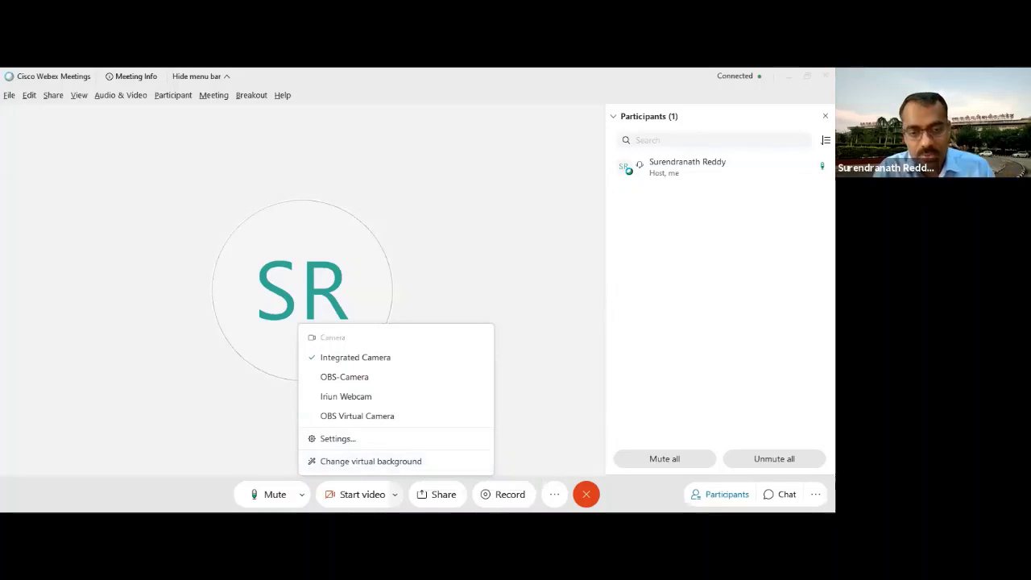
{"action": "key", "text": "Escape"}
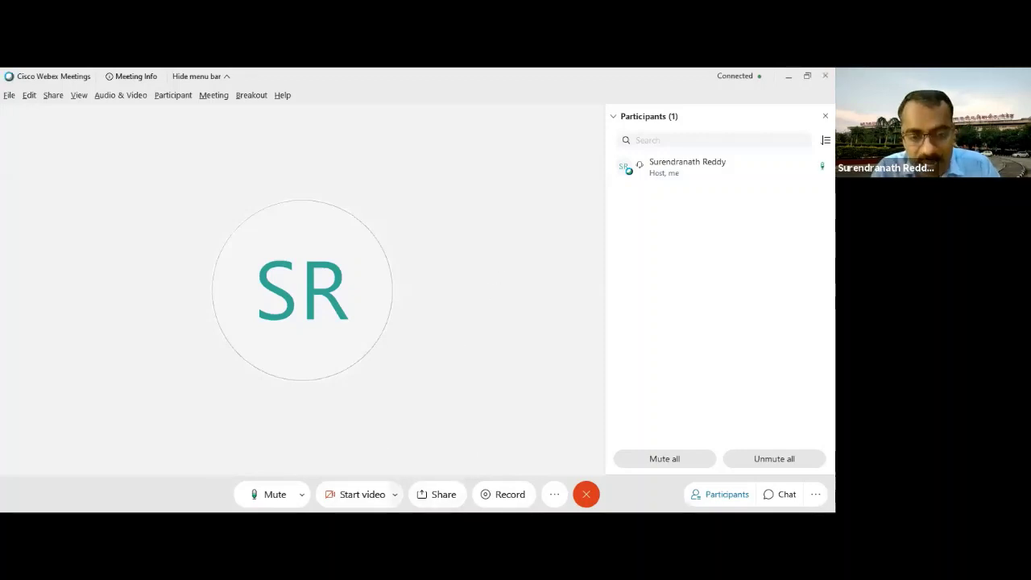
{"action": "left_click", "coordinate": [395, 494]}
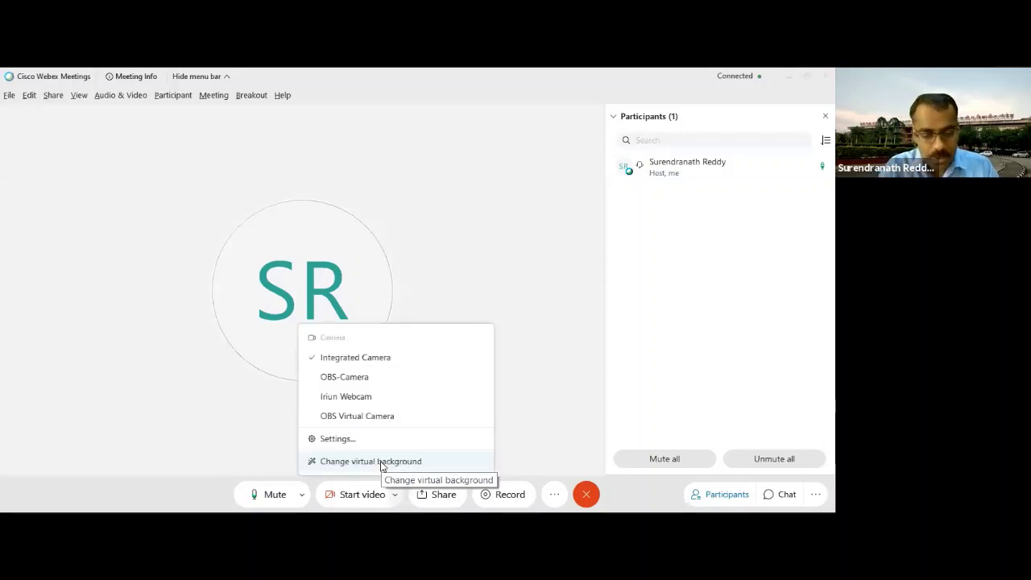
{"action": "left_click", "coordinate": [382, 466]}
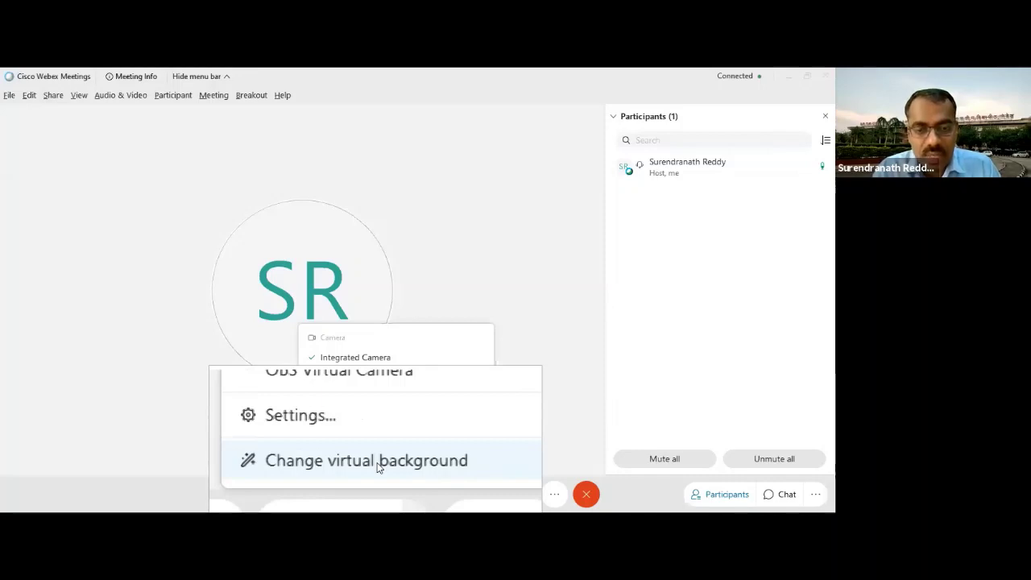
{"action": "left_click", "coordinate": [392, 448]}
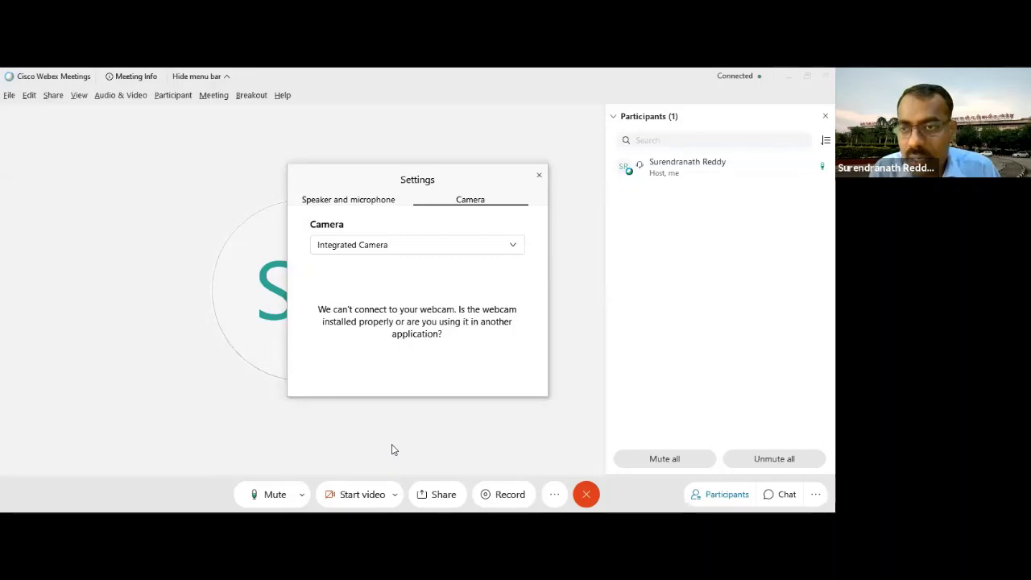
Keep Integrated Camera as the camera, close Settings, and start sending live video.
{"action": "left_click", "coordinate": [487, 250]}
{"action": "left_click", "coordinate": [414, 269]}
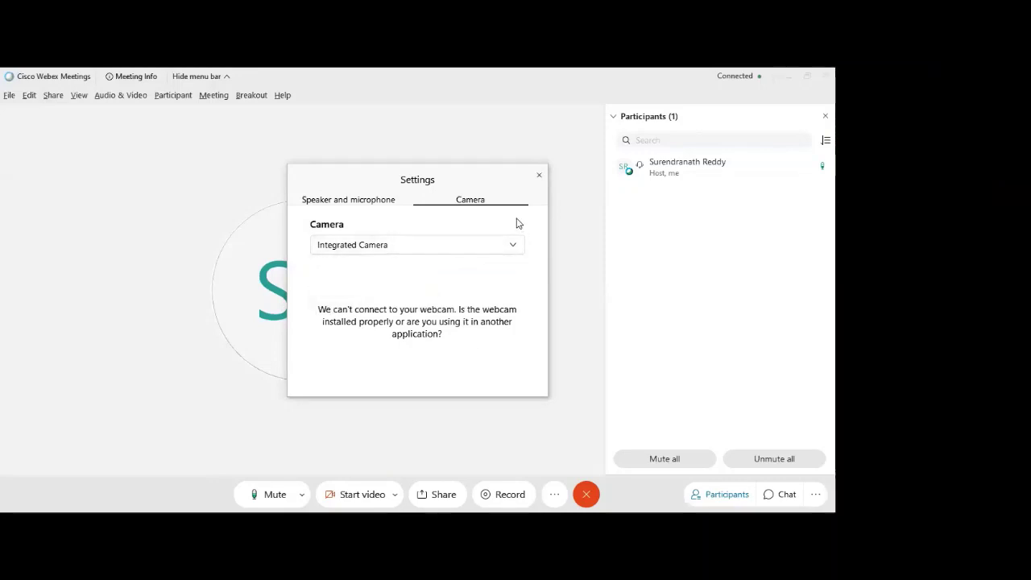
{"action": "left_click", "coordinate": [539, 175]}
{"action": "left_click", "coordinate": [355, 494]}
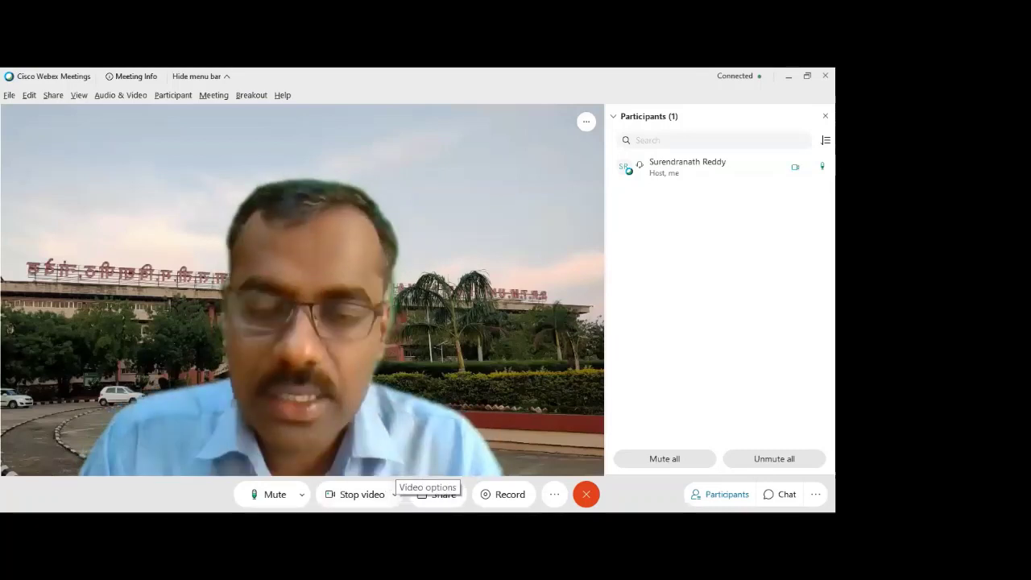
{"action": "left_click", "coordinate": [394, 494]}
Try Blur, mountains and stairs backgrounds, then apply the campus-building photo background.
{"action": "left_click", "coordinate": [377, 464]}
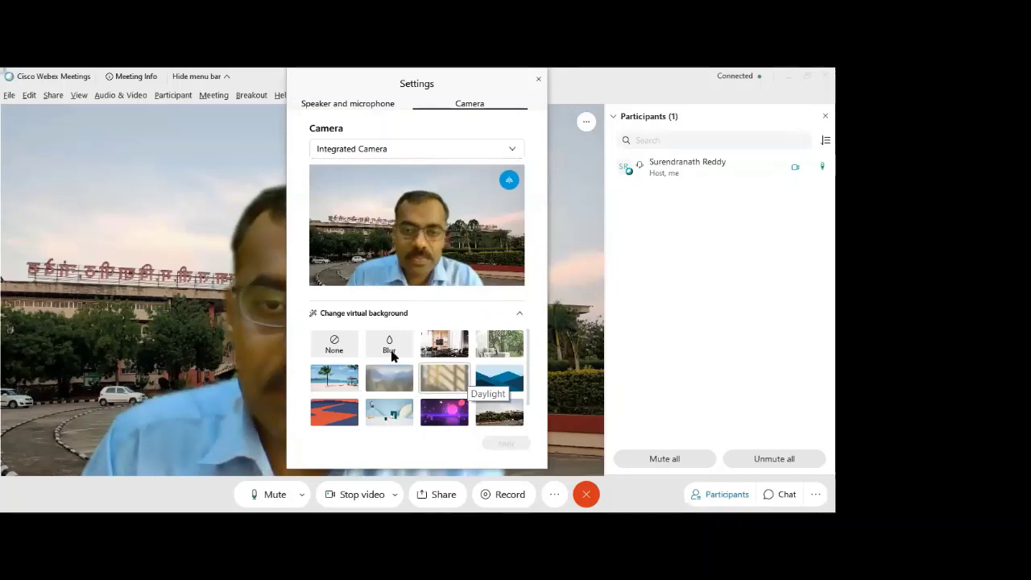
{"action": "left_click", "coordinate": [391, 353]}
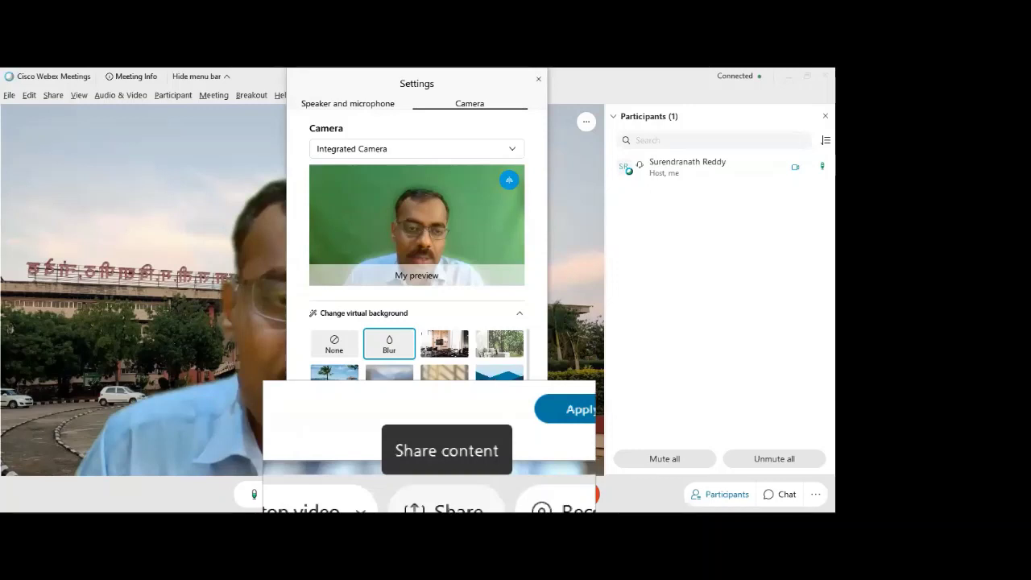
{"action": "left_click", "coordinate": [499, 375]}
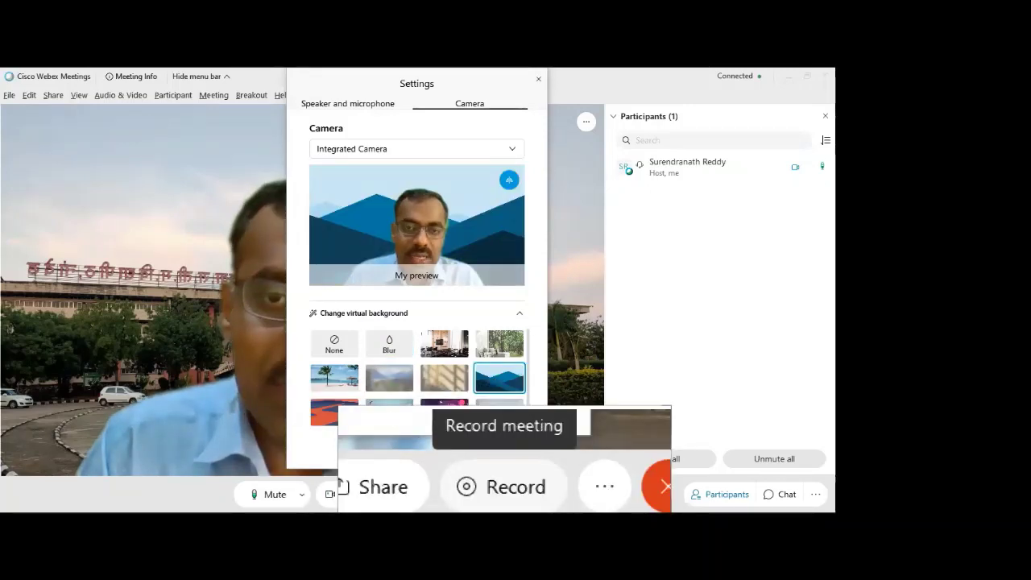
{"action": "left_click", "coordinate": [390, 407]}
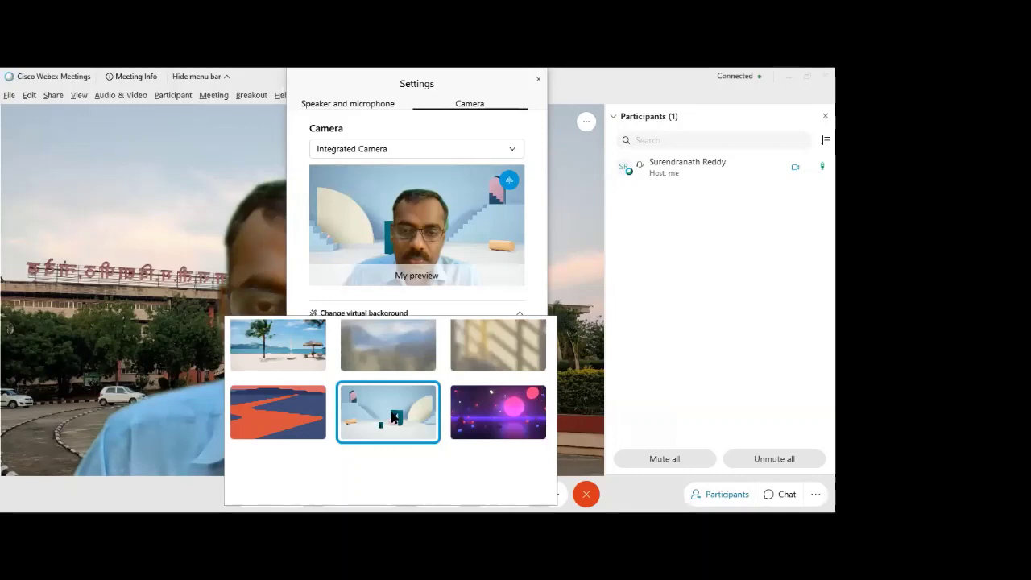
{"action": "left_click", "coordinate": [495, 416]}
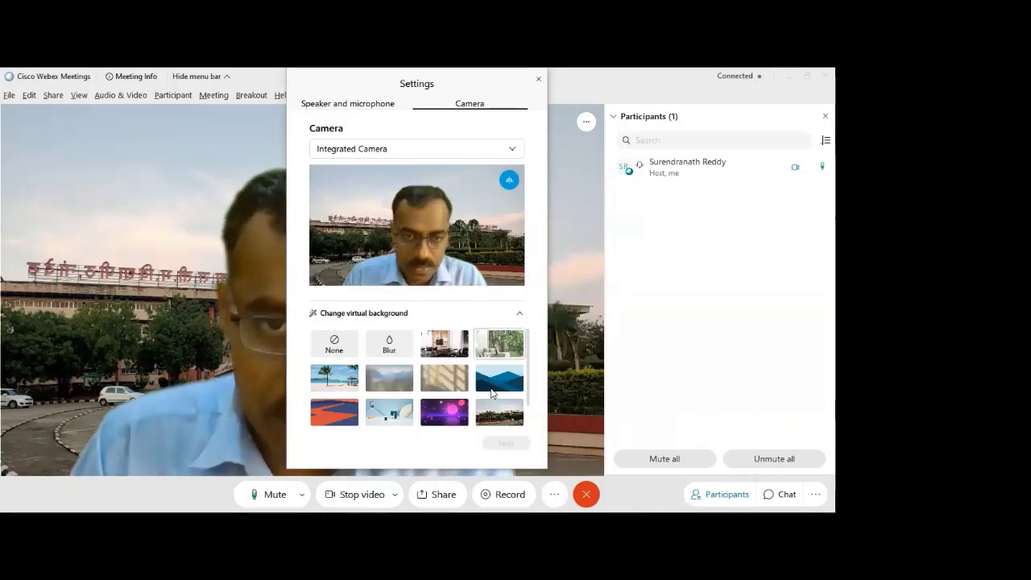
{"action": "scroll", "coordinate": [492, 393], "scroll_direction": "down", "scroll_amount": 1}
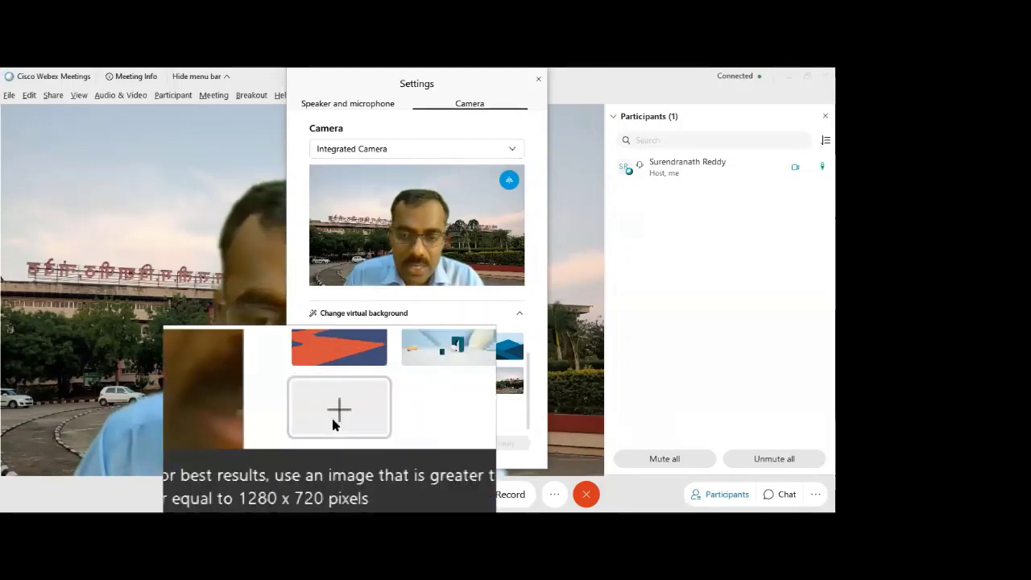
Begin adding a custom background image, then cancel and close the background settings.
{"action": "left_click", "coordinate": [334, 422]}
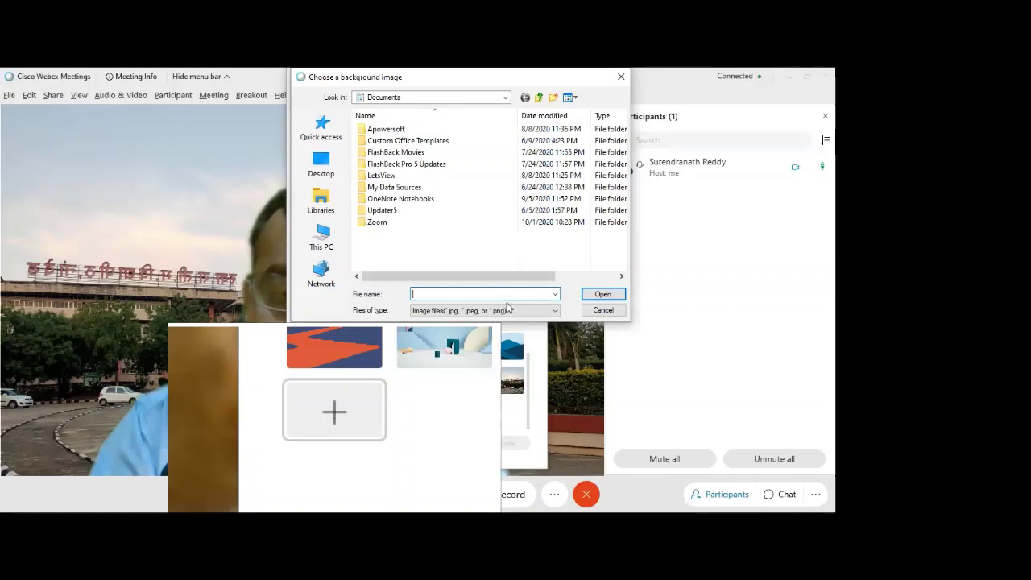
{"action": "key", "text": "Escape"}
{"action": "key", "text": "Escape"}
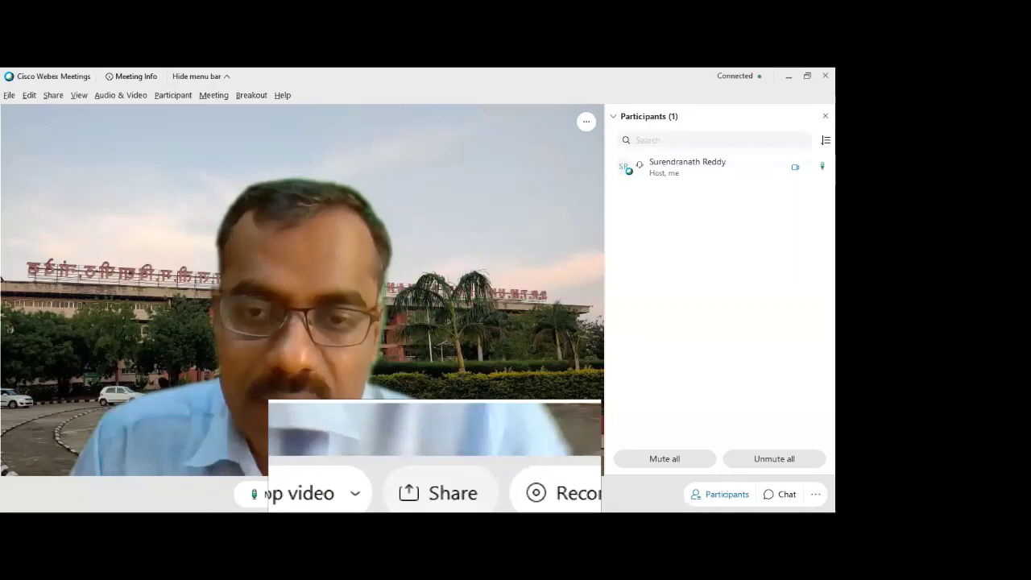
Use the Share Content options to reach Record and the Save Recorded Meeting As dialog.
{"action": "left_click", "coordinate": [443, 494]}
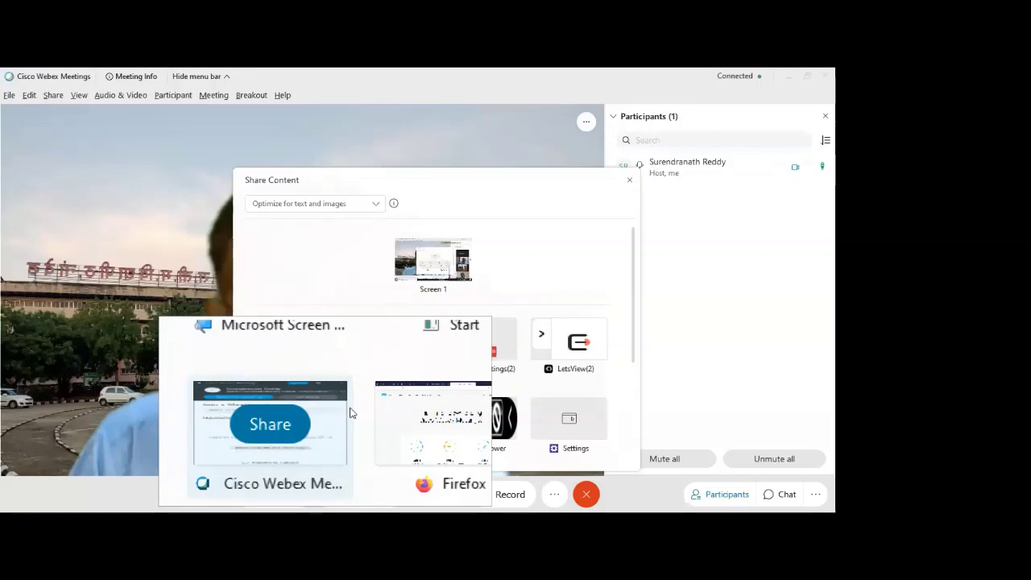
{"action": "scroll", "coordinate": [349, 426], "scroll_direction": "down", "scroll_amount": 3}
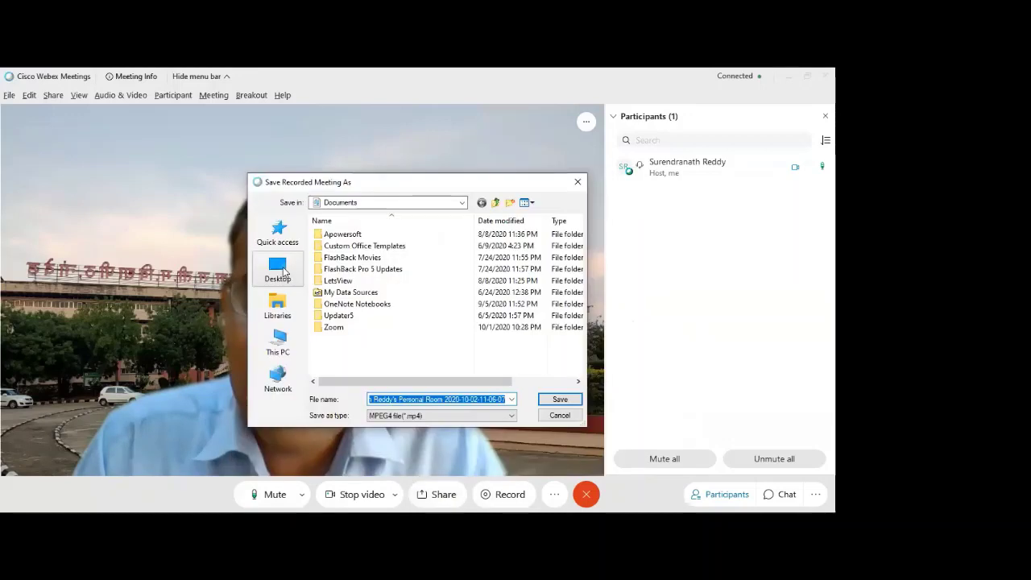
Save the meeting recording to the Desktop and start recording.
{"action": "left_click", "coordinate": [280, 276]}
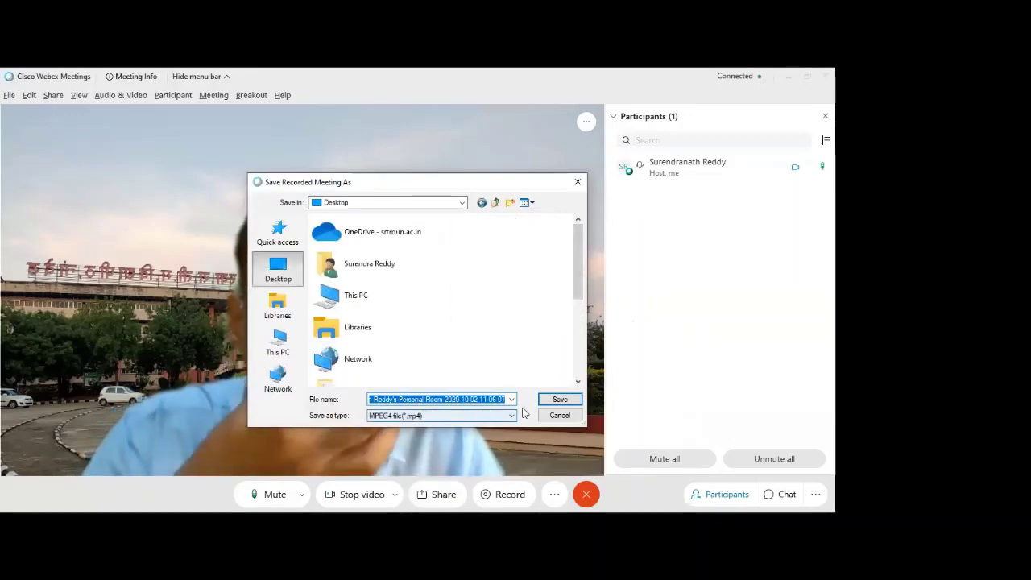
{"action": "left_click", "coordinate": [563, 406]}
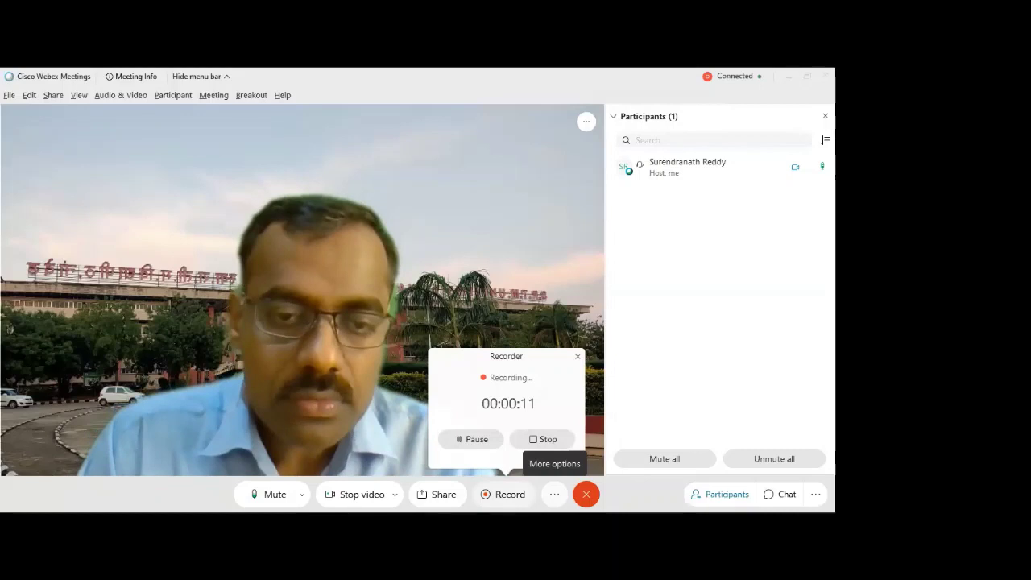
{"action": "left_click", "coordinate": [555, 494]}
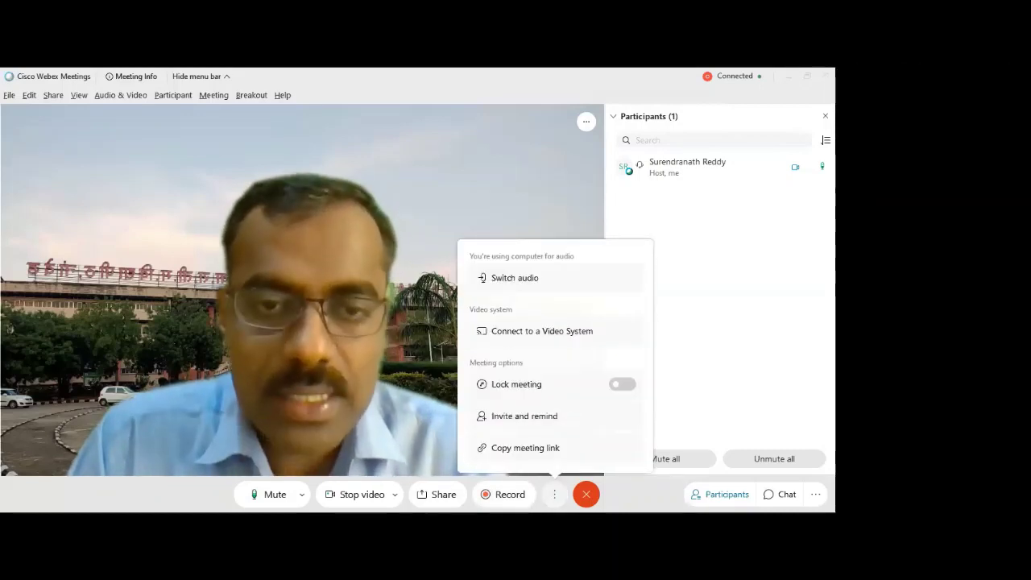
Lock then unlock the meeting, copy the meeting link, and close the options menu.
{"action": "left_click", "coordinate": [623, 385]}
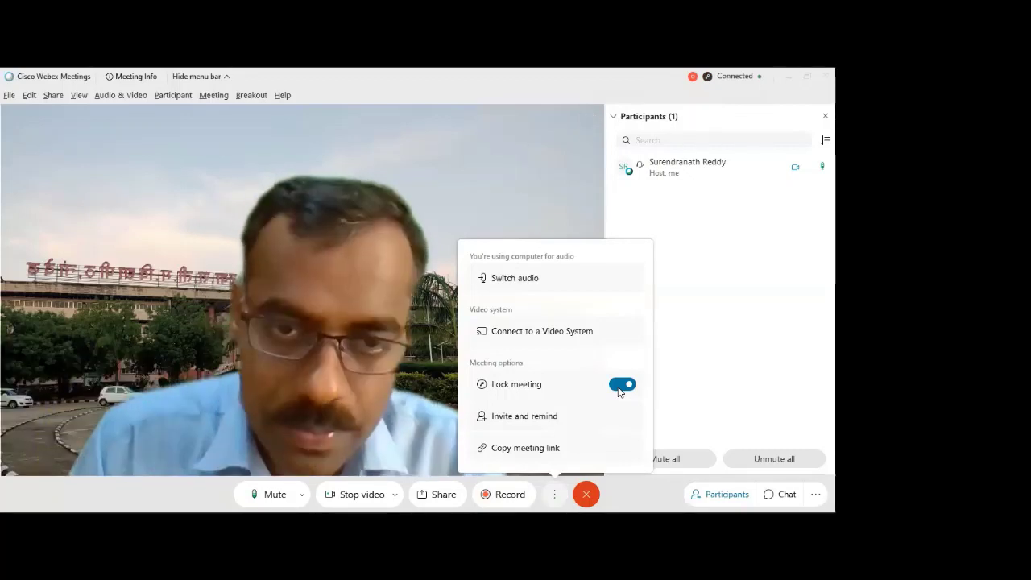
{"action": "left_click", "coordinate": [621, 386]}
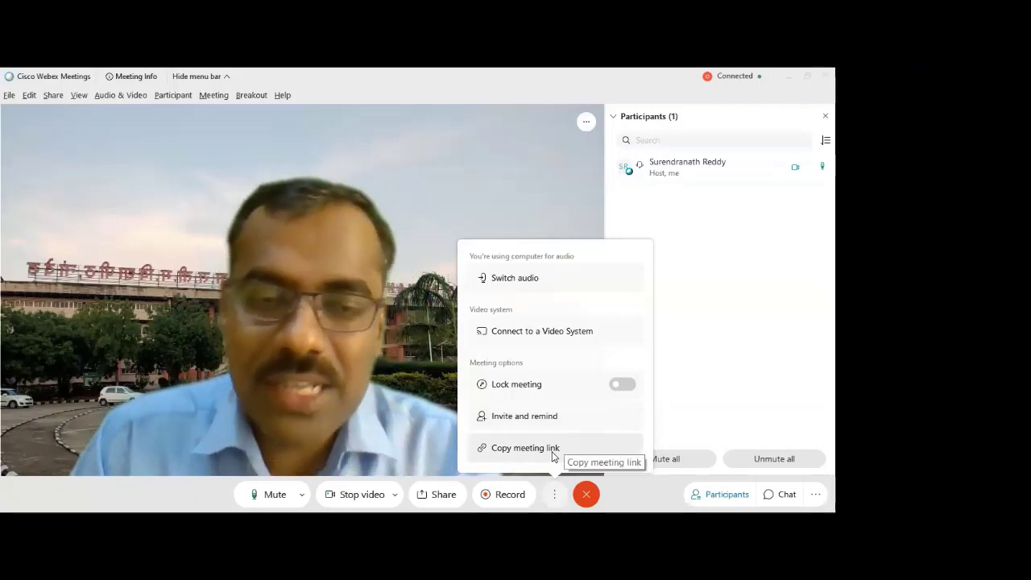
{"action": "left_click", "coordinate": [556, 451]}
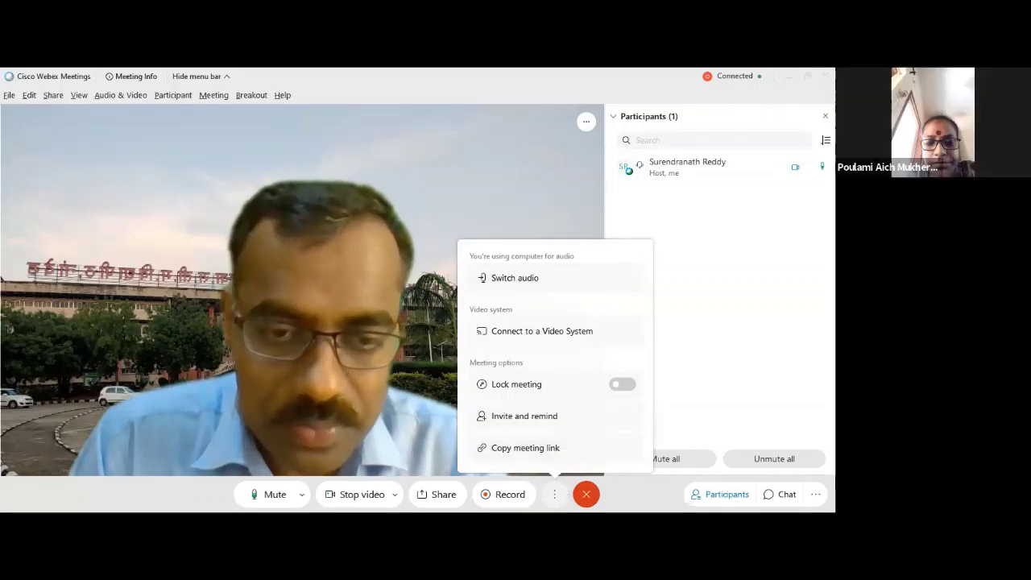
{"action": "left_click", "coordinate": [591, 490]}
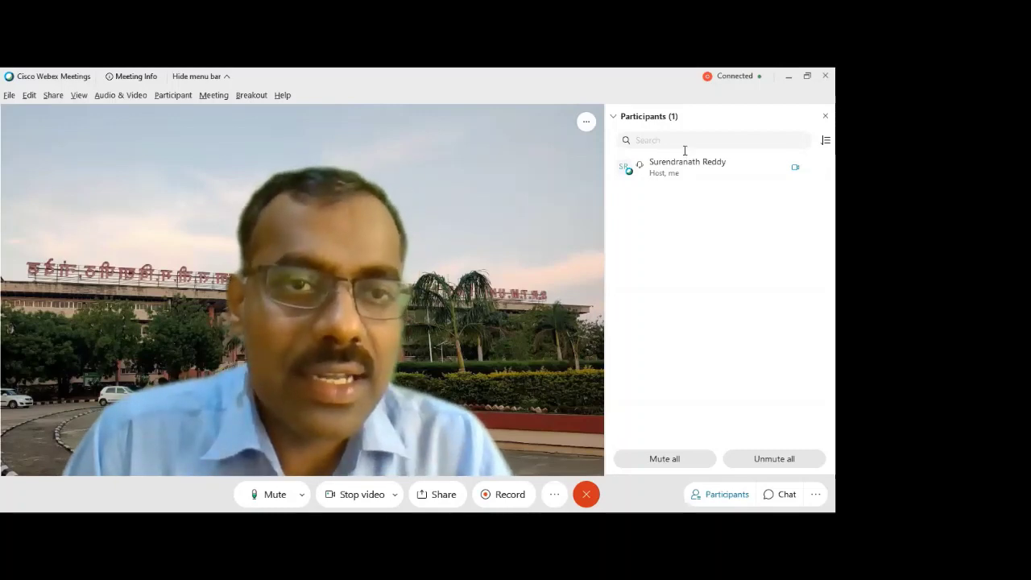
{"action": "left_click", "coordinate": [714, 161]}
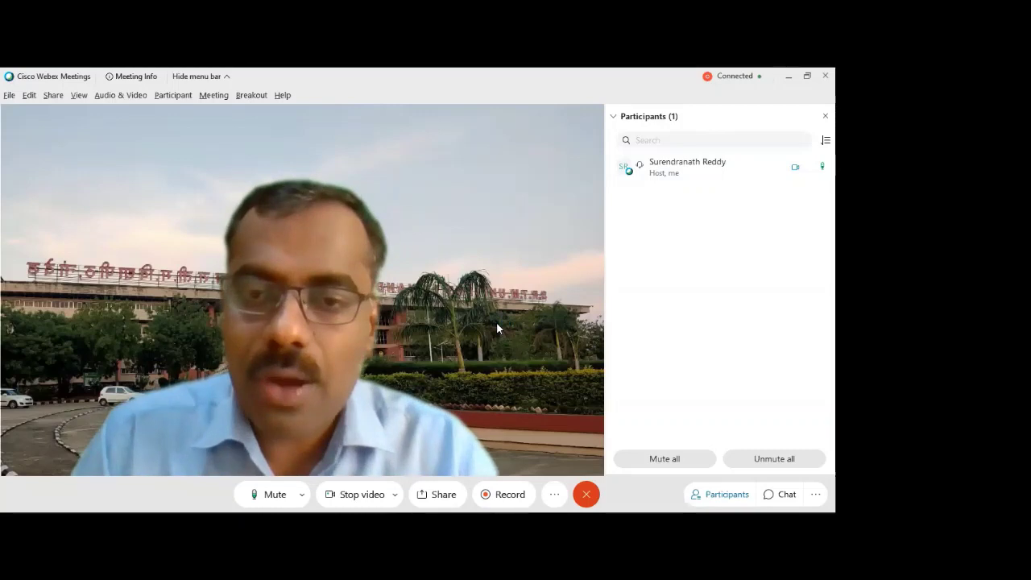
{"action": "key", "text": "super+plus"}
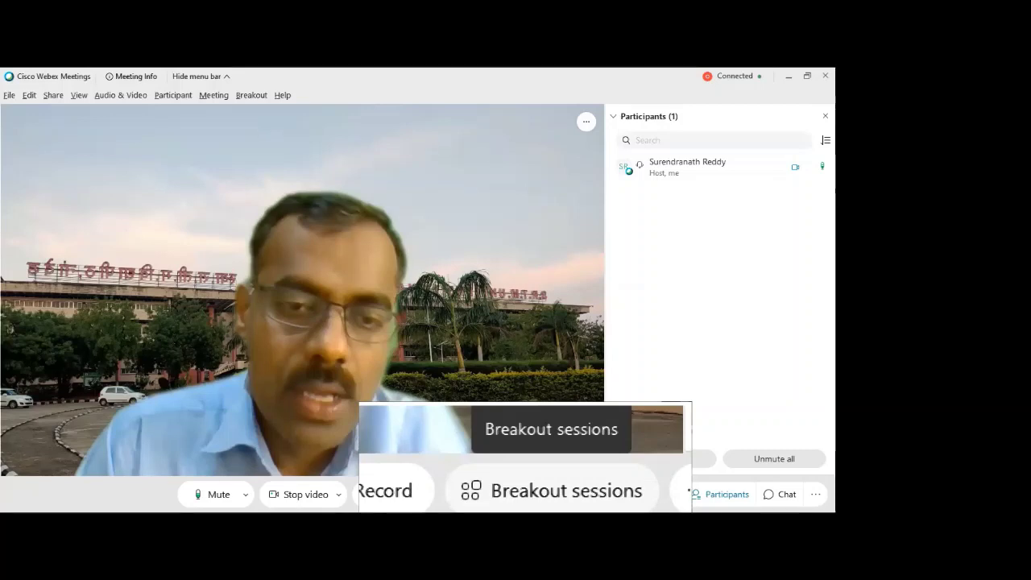
{"action": "left_click", "coordinate": [545, 494]}
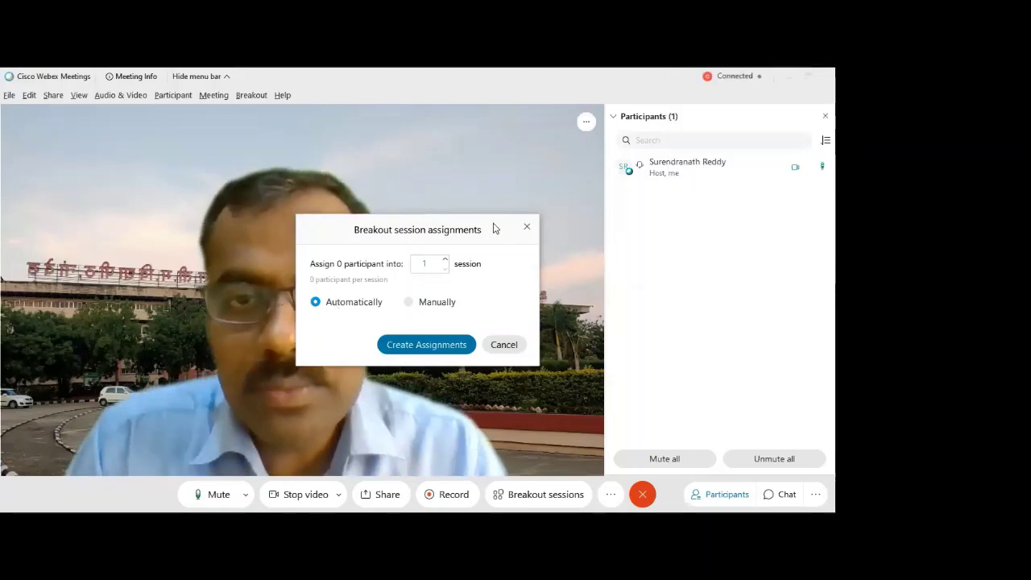
{"action": "left_click_drag", "start_coordinate": [493, 231], "coordinate": [526, 206]}
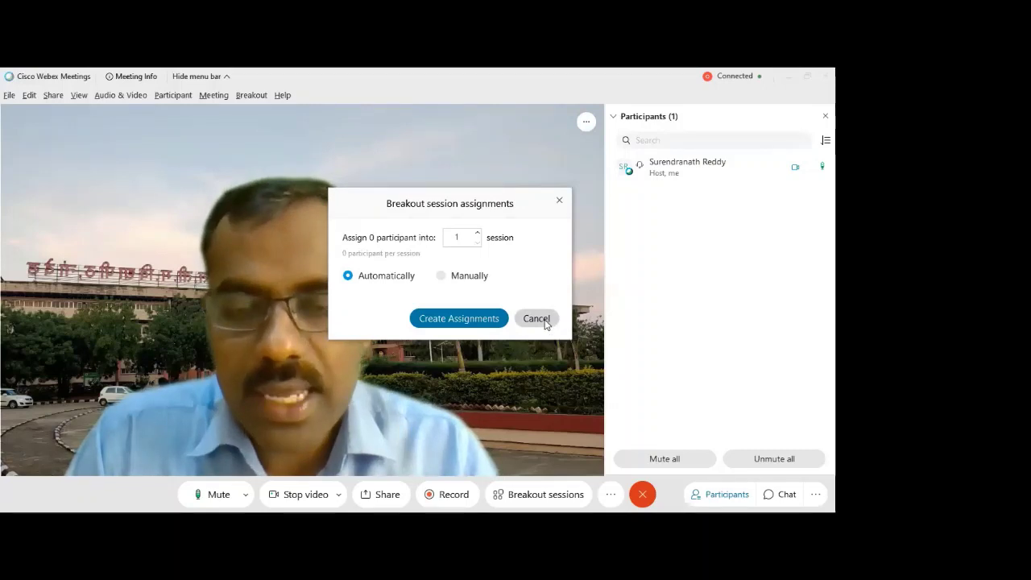
{"action": "left_click", "coordinate": [537, 320]}
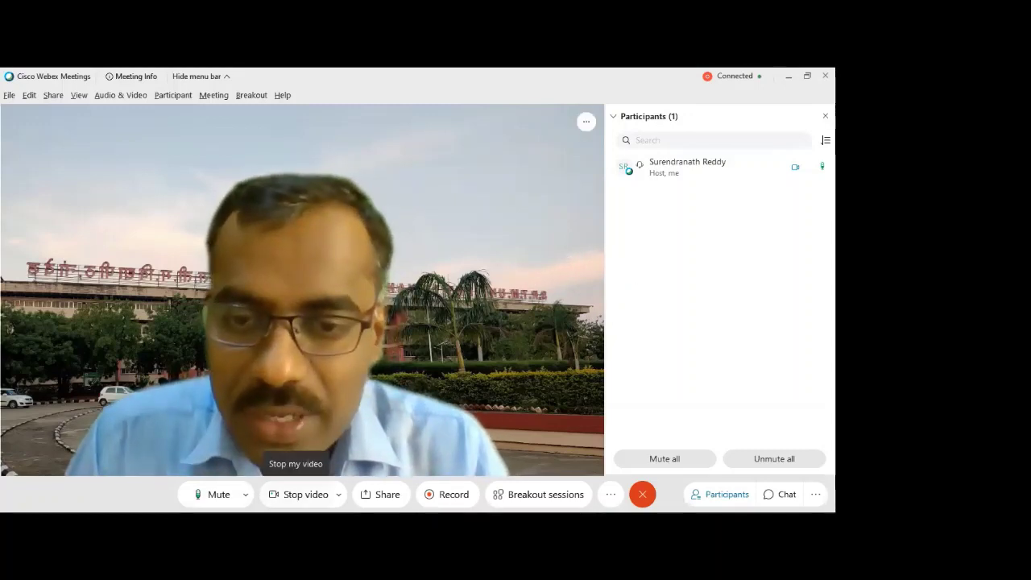
Stop the host's video with Ctrl+Shift+V so the SR avatar shows.
{"action": "key", "text": "ctrl+shift+v"}
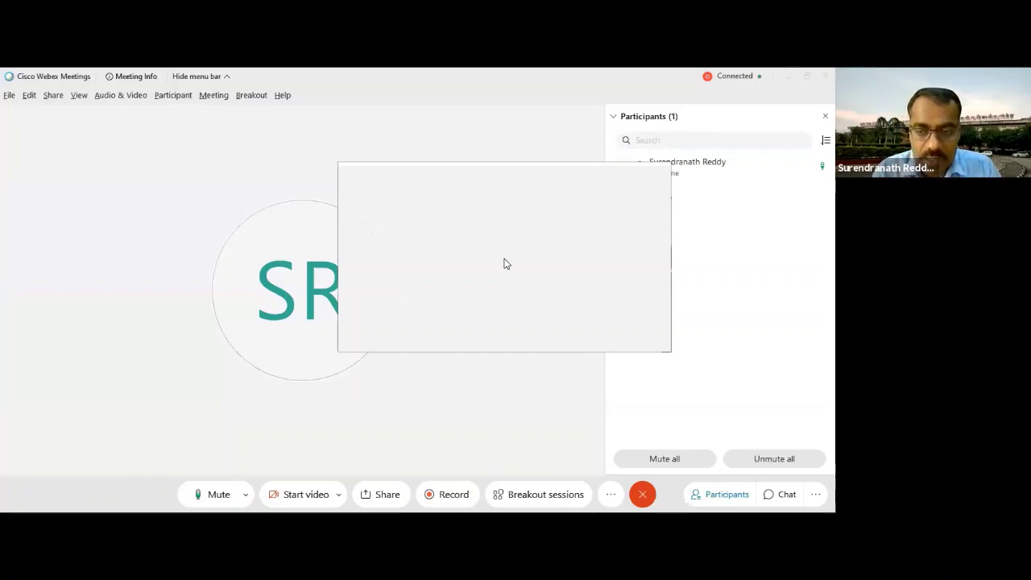
Drag the empty window aside and show the View menu's Full Screen and Thumbnails options.
{"action": "left_click_drag", "start_coordinate": [506, 262], "coordinate": [395, 253]}
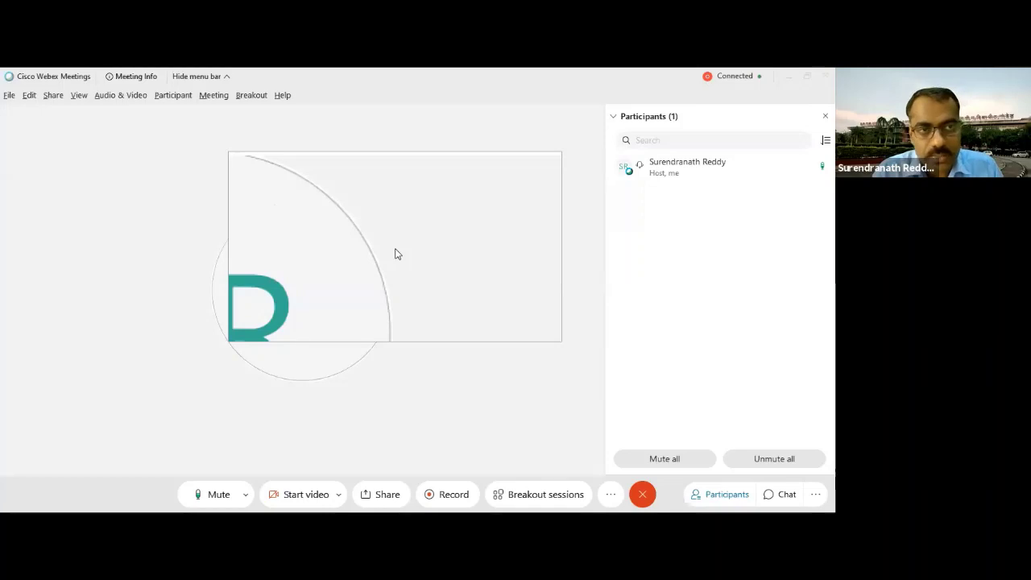
{"action": "left_click", "coordinate": [78, 96]}
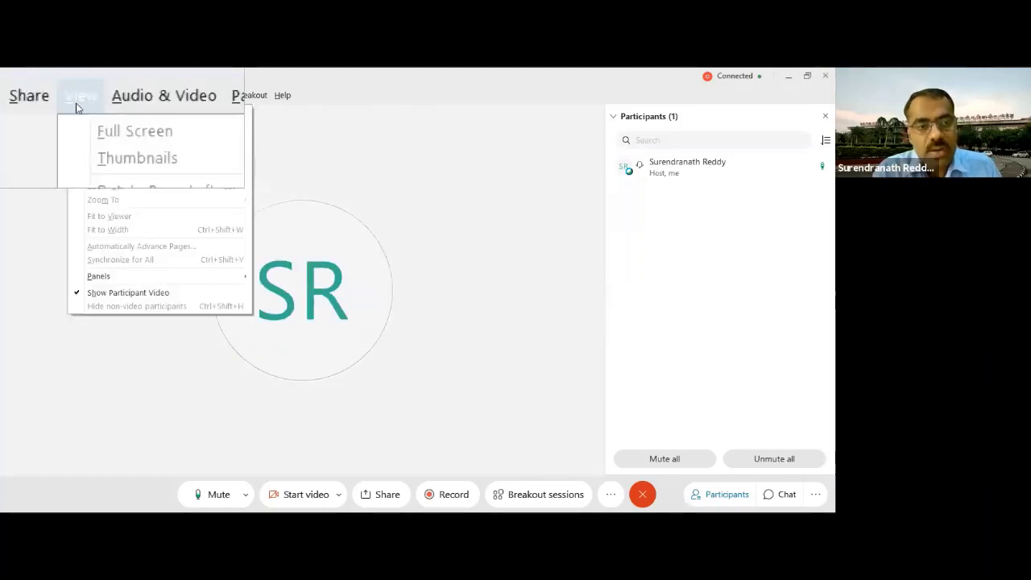
Choose Manage Panels... from the View menu's Panels submenu.
{"action": "mouse_move", "coordinate": [96, 279]}
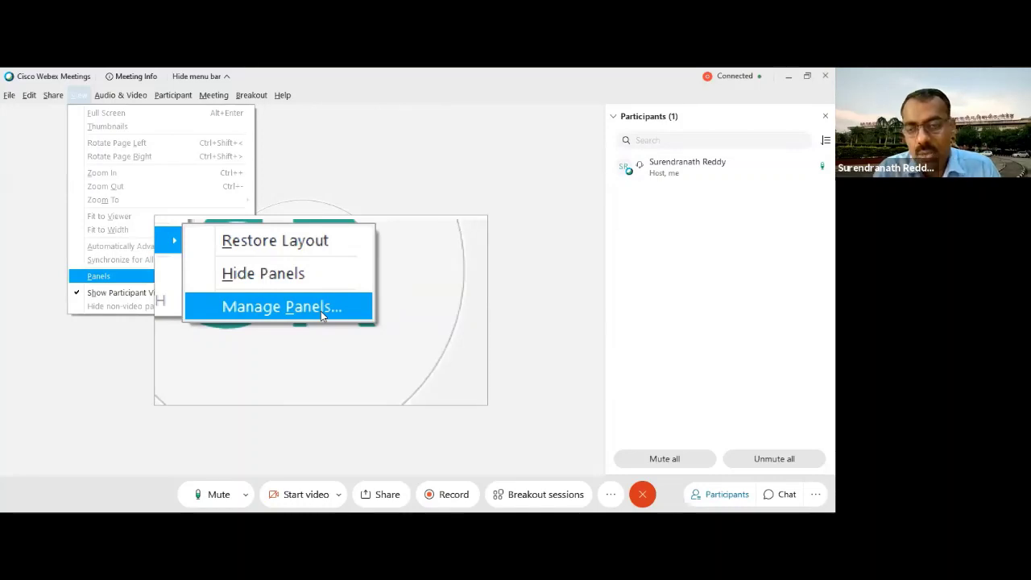
{"action": "left_click", "coordinate": [321, 311]}
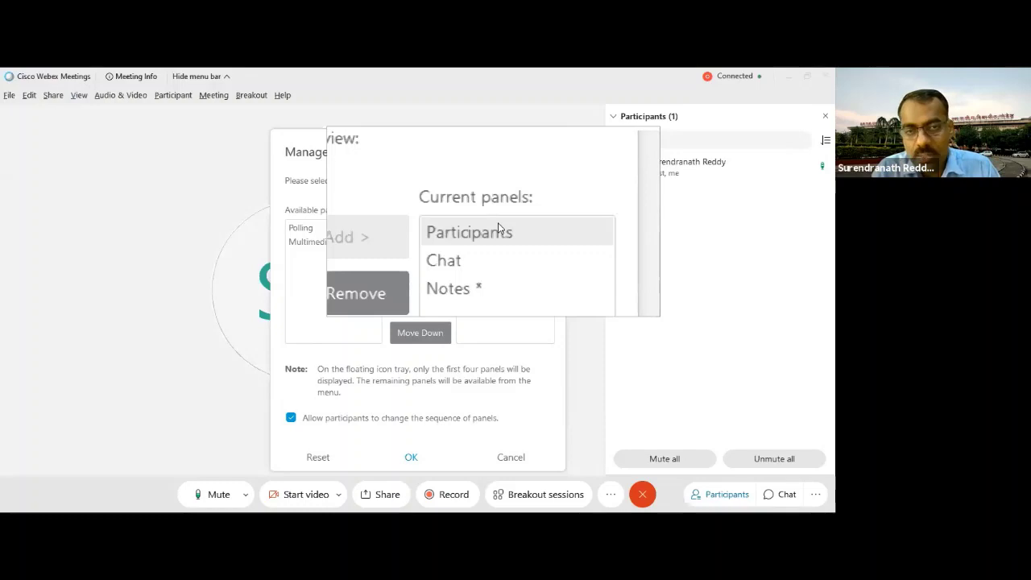
Move Polling from Available panels to the current panels in Manage Panels.
{"action": "left_click", "coordinate": [314, 232]}
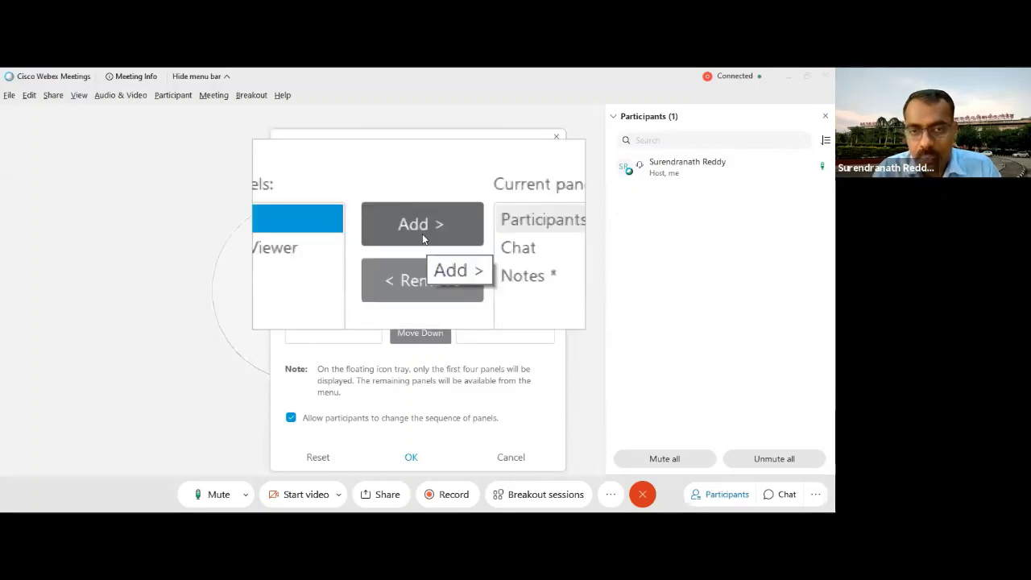
{"action": "left_click", "coordinate": [423, 233]}
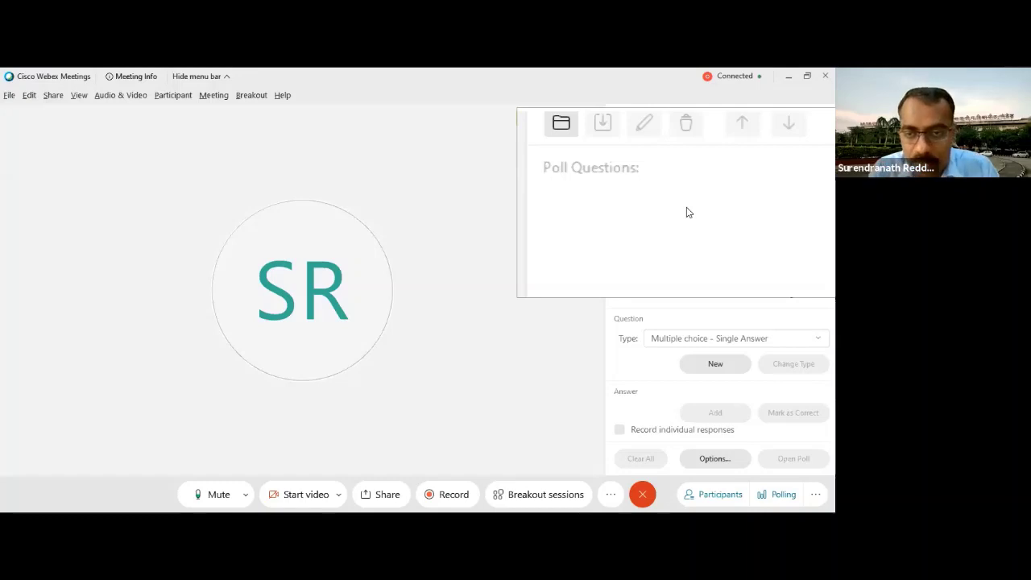
Add a Multiple Choice – Multiple Answer question asking which digital platforms participants know of.
{"action": "left_click", "coordinate": [725, 339]}
{"action": "left_click", "coordinate": [726, 383]}
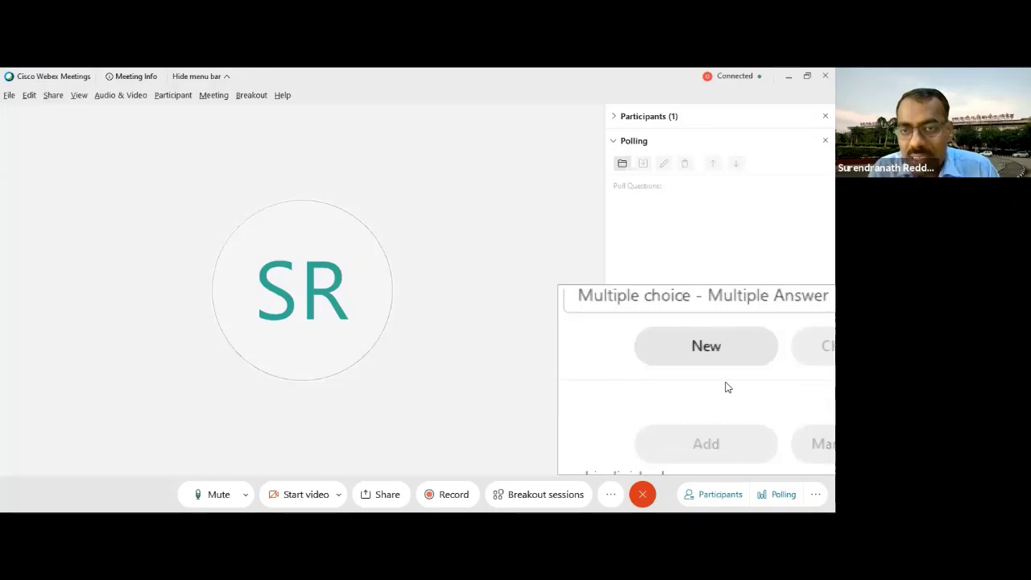
{"action": "left_click", "coordinate": [634, 206]}
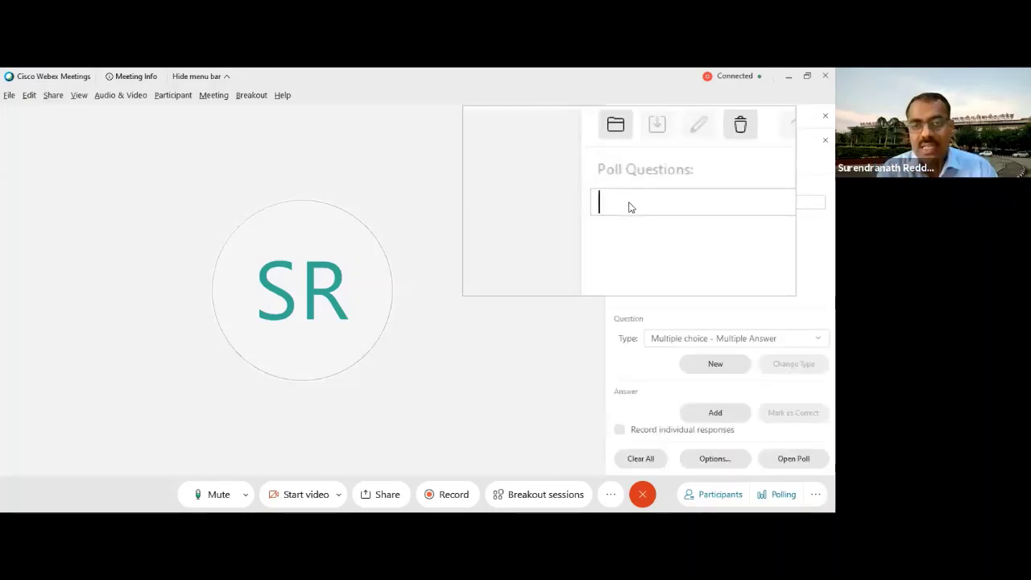
{"action": "type", "text": "Which of t"}
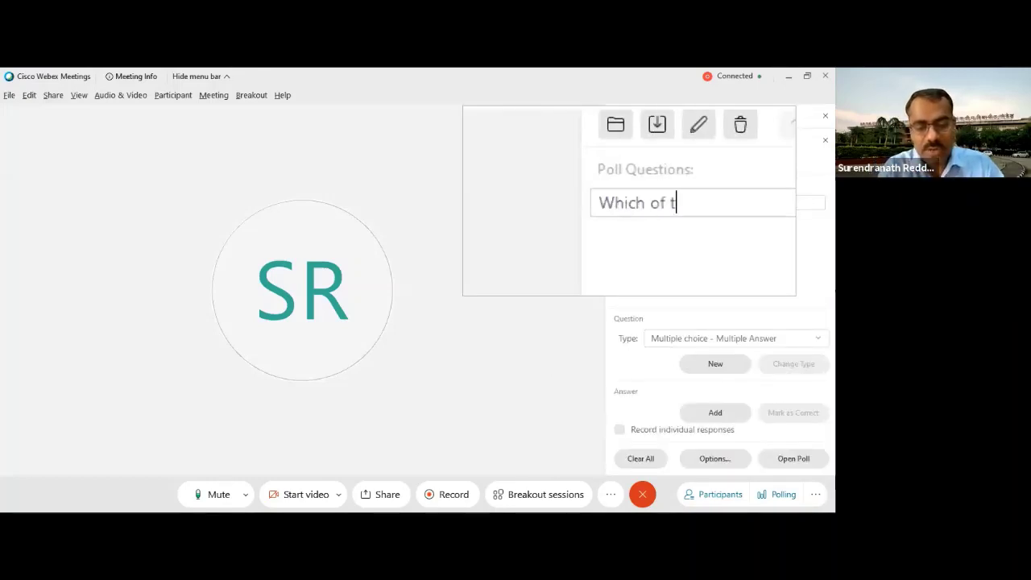
{"action": "type", "text": "he follow"}
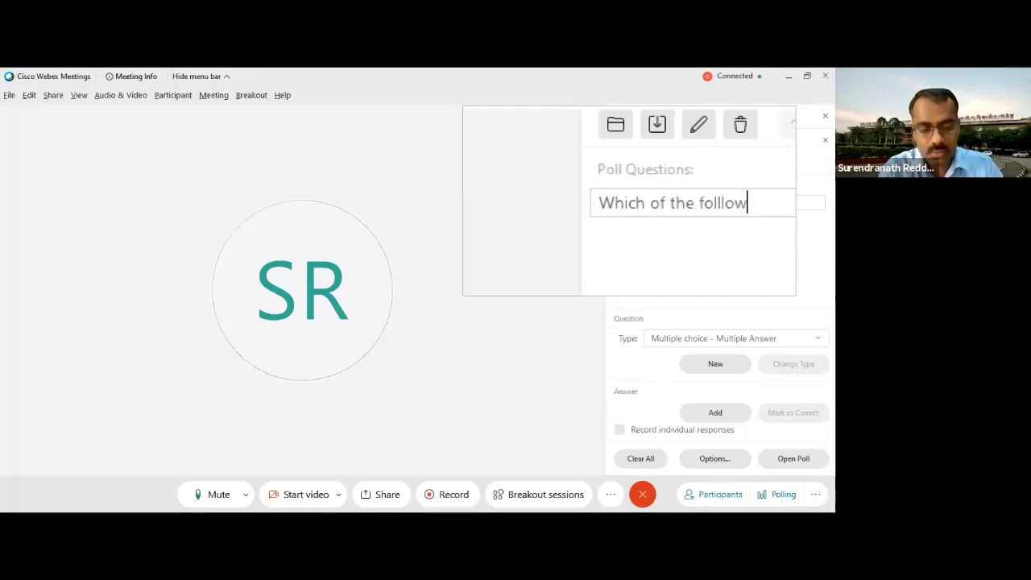
{"action": "key", "text": "BackSpace"}
{"action": "key", "text": "BackSpace"}
{"action": "type", "text": "owing dig"}
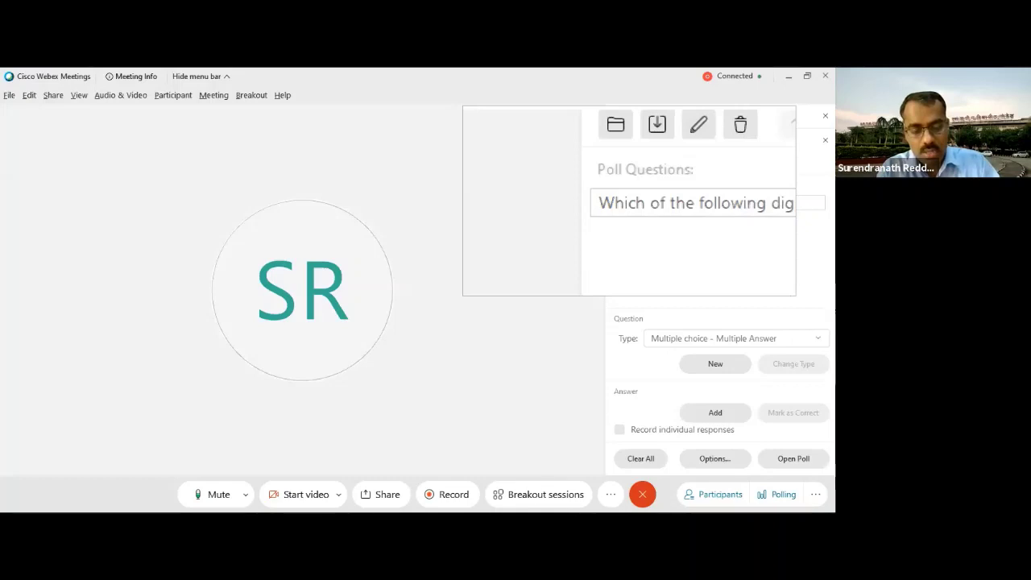
{"action": "type", "text": "know"}
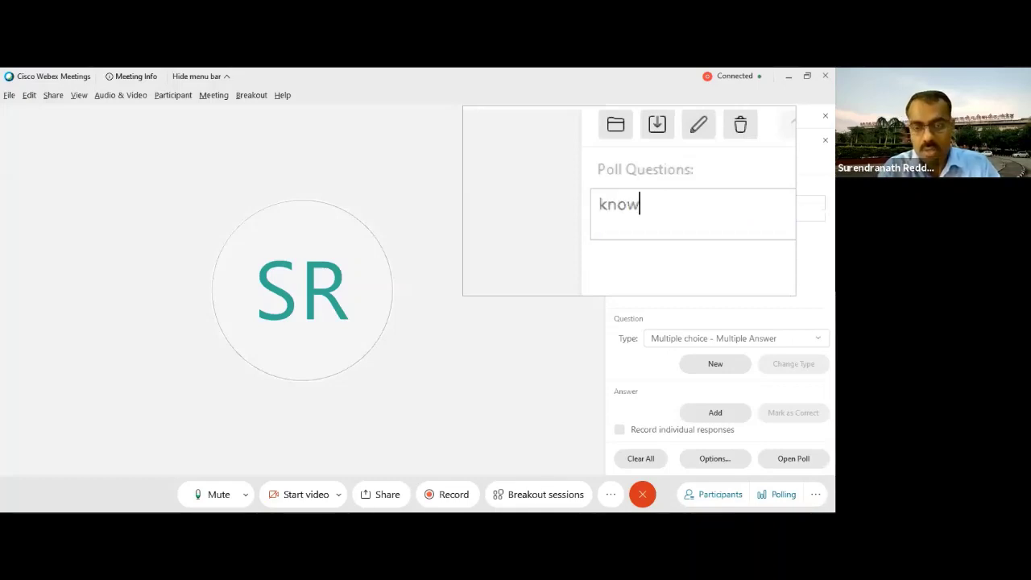
{"action": "type", "text": " of"}
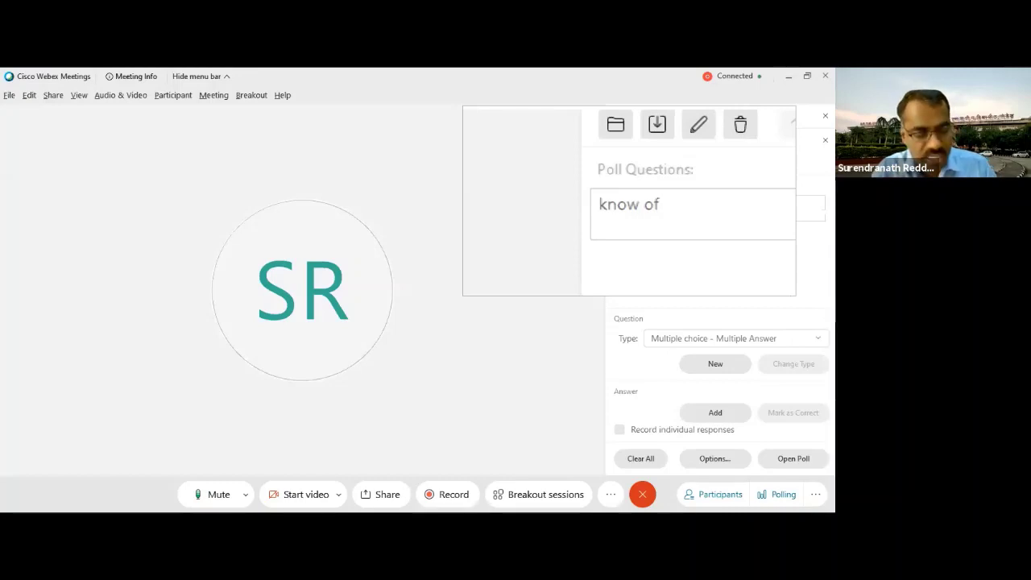
{"action": "key", "text": "ctrl+a"}
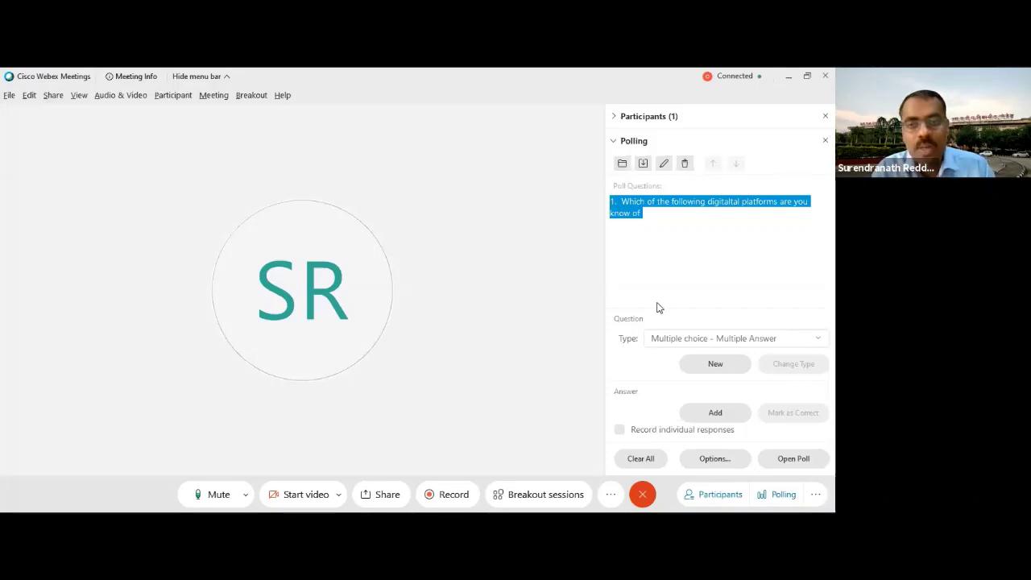
{"action": "key", "text": "super+plus"}
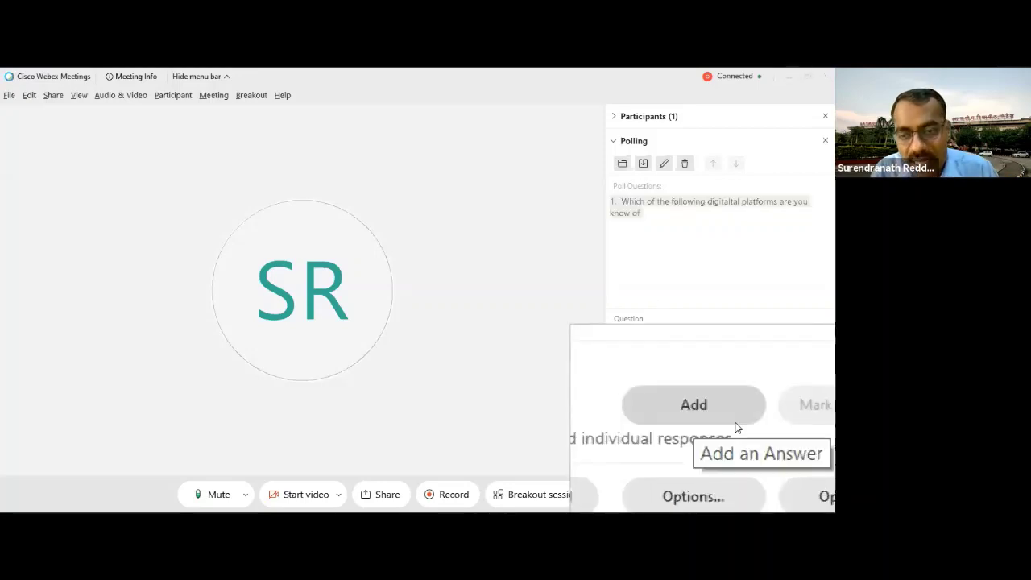
Enter Zoom, Webex, MS Teams and Google Meet as the question's four answer options.
{"action": "left_click", "coordinate": [714, 416]}
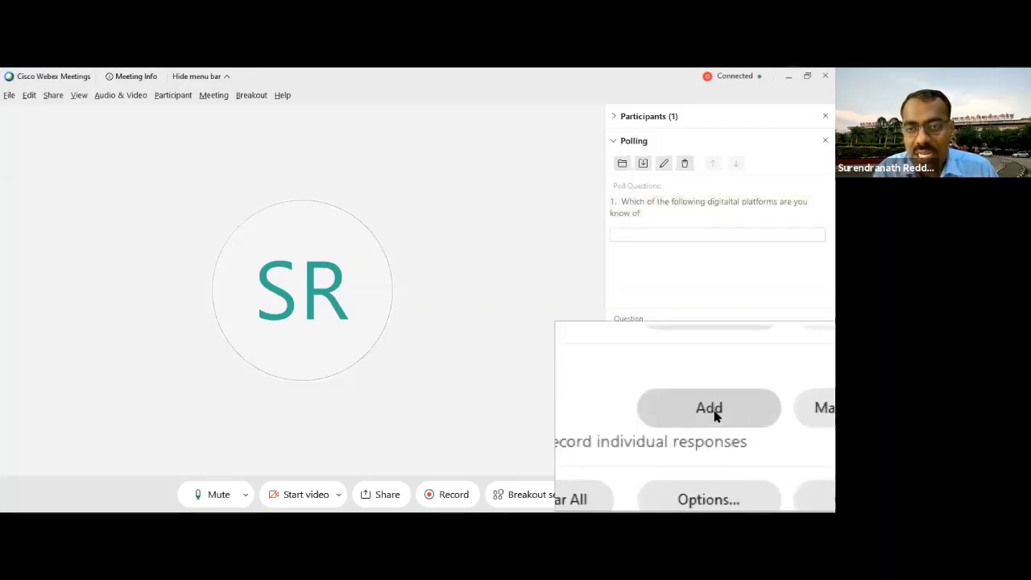
{"action": "left_click", "coordinate": [625, 240]}
{"action": "type", "text": "Zoom"}
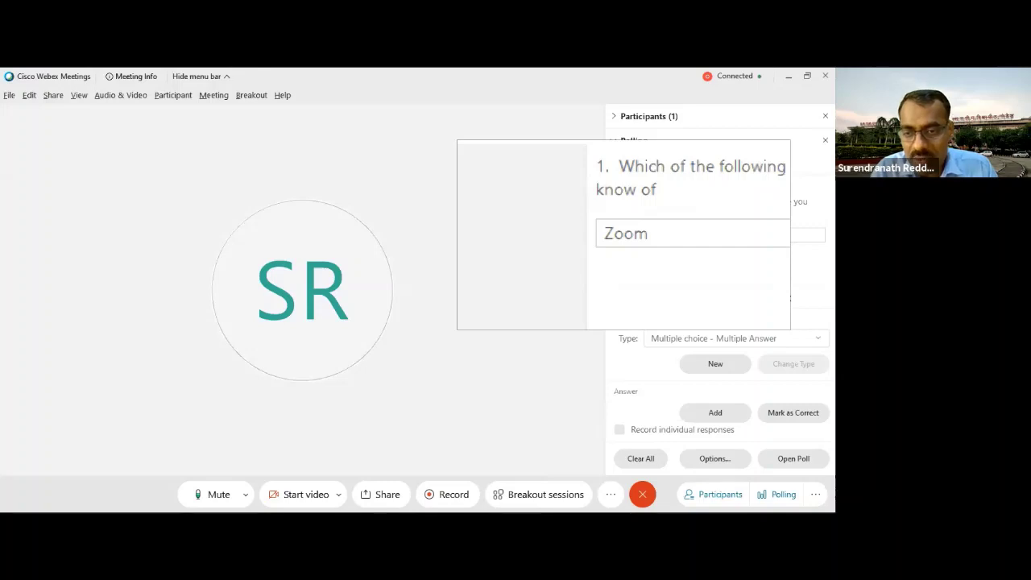
{"action": "left_click", "coordinate": [715, 414]}
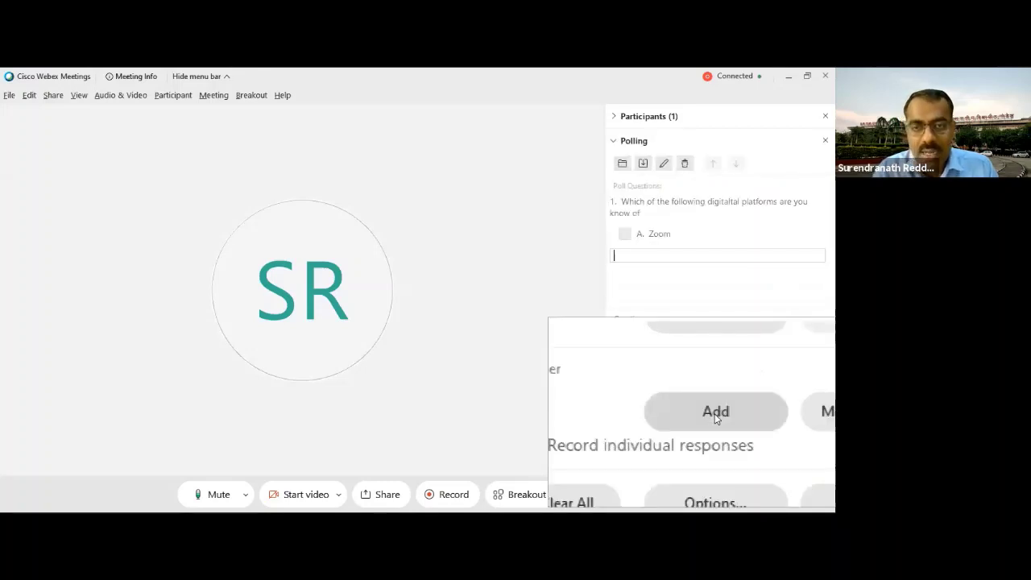
{"action": "type", "text": "Webex"}
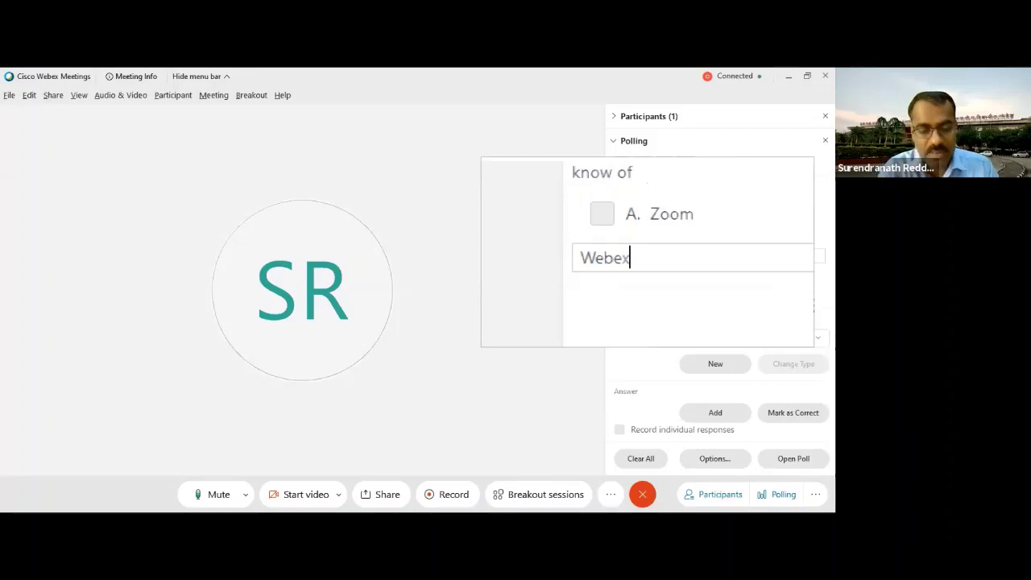
{"action": "key", "text": "Return"}
{"action": "type", "text": "MS Tea"}
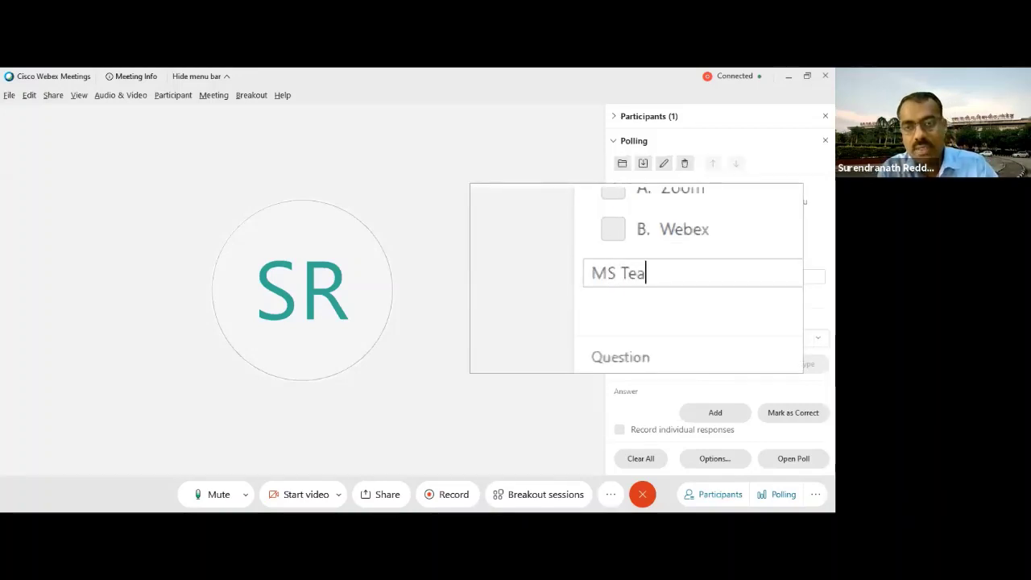
{"action": "type", "text": "ms"}
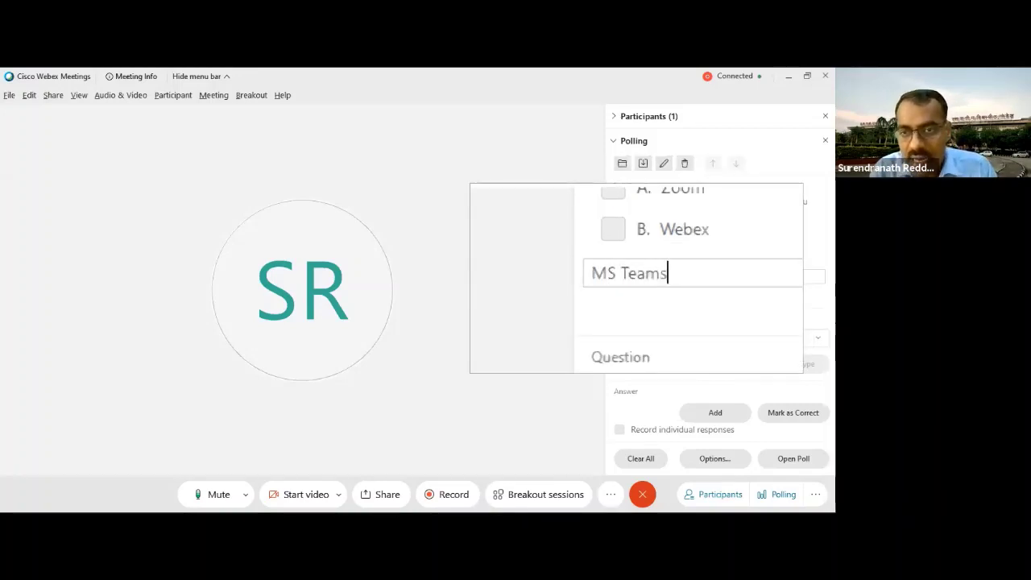
{"action": "key", "text": "Return"}
{"action": "type", "text": "Goog"}
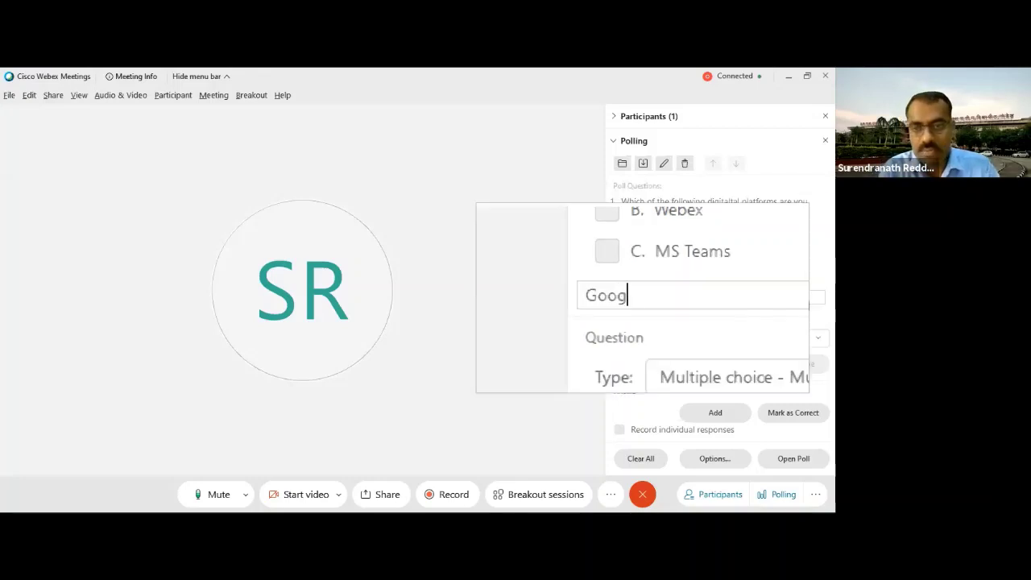
{"action": "type", "text": "le Meet"}
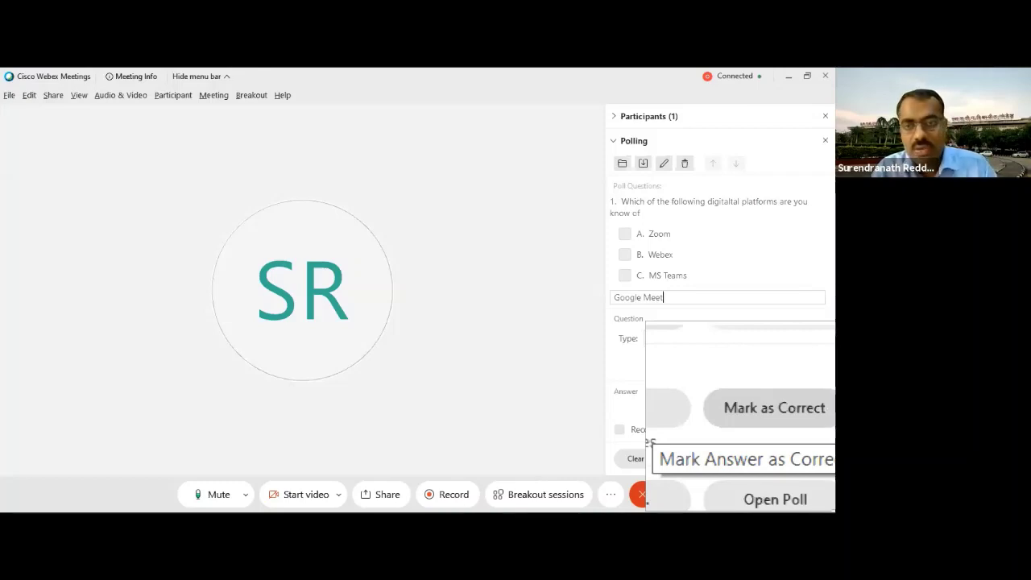
{"action": "key", "text": "Return"}
{"action": "left_click_drag", "start_coordinate": [829, 248], "coordinate": [830, 233]}
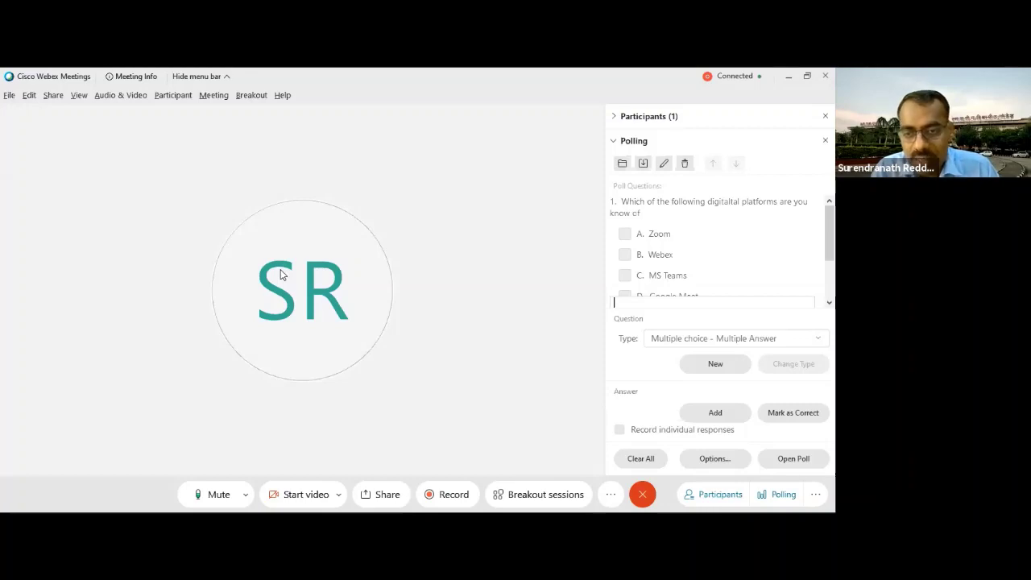
Add 'Name of the participant' as a Short answer question 2.
{"action": "left_click", "coordinate": [724, 339]}
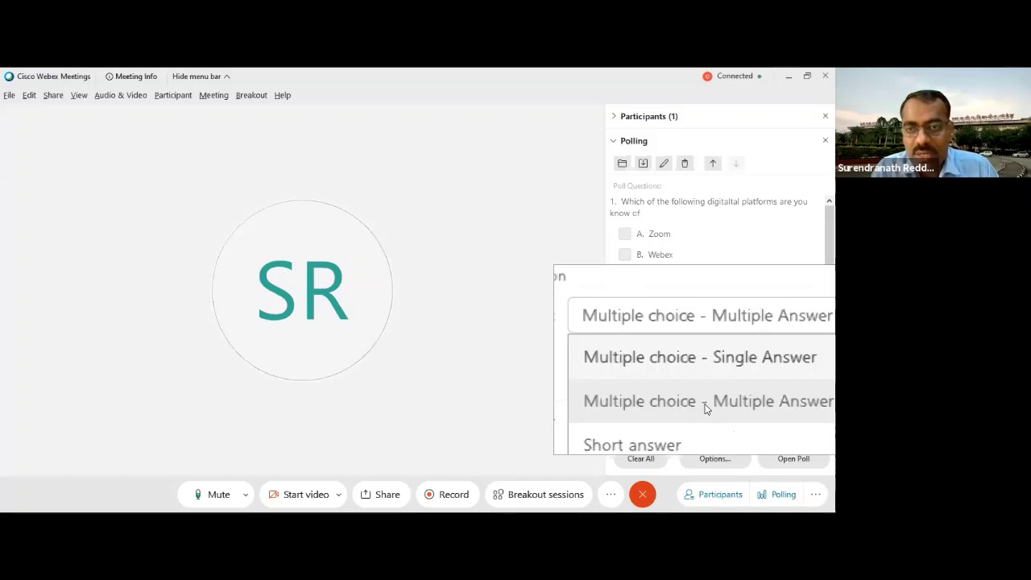
{"action": "left_click", "coordinate": [647, 269]}
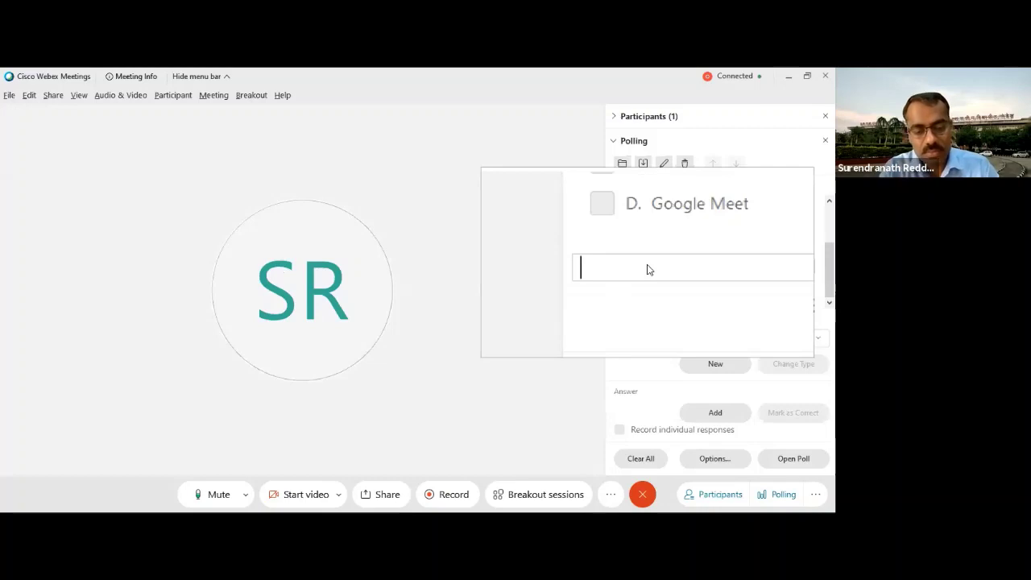
{"action": "type", "text": "Name of "}
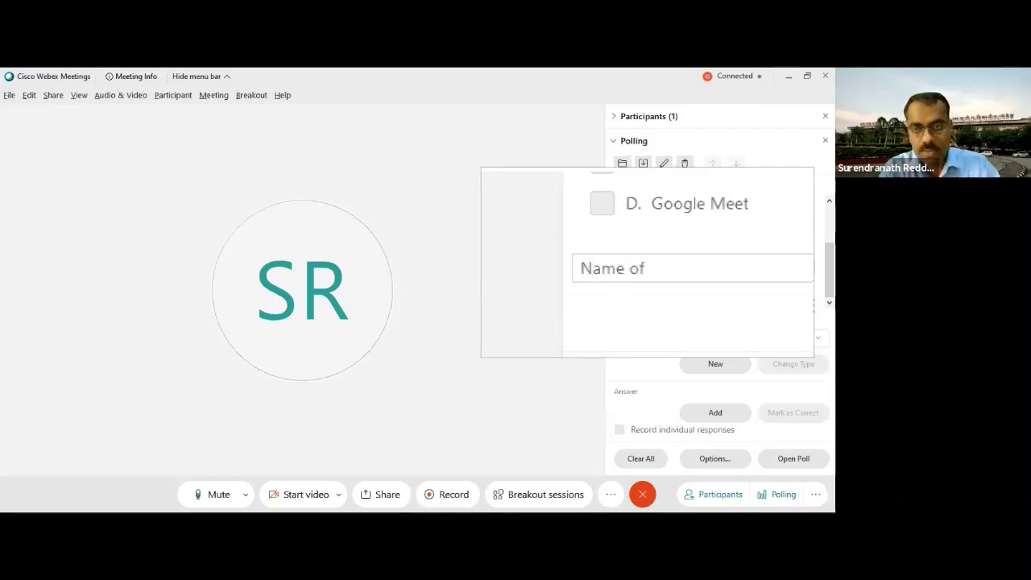
{"action": "type", "text": "the parti"}
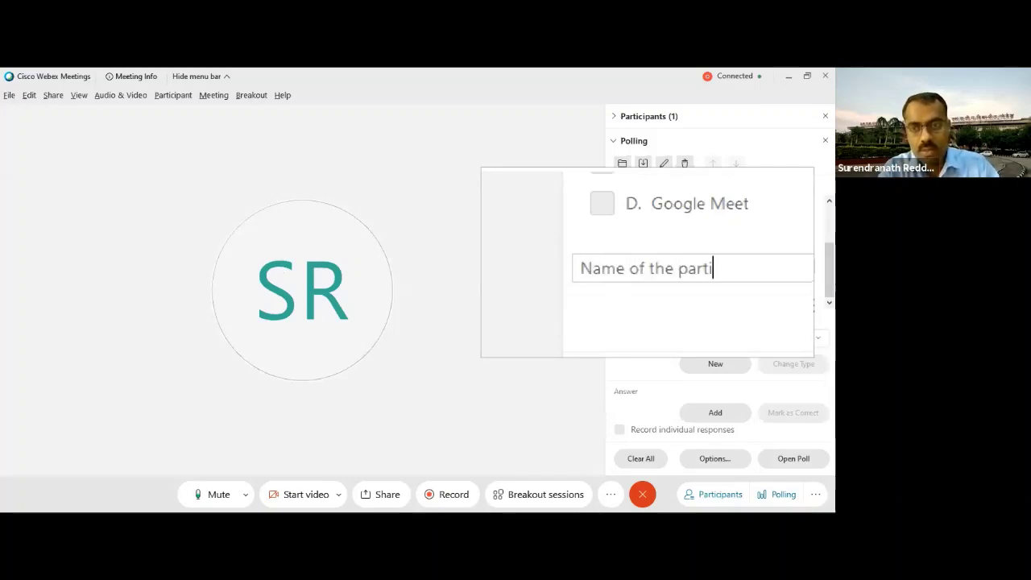
{"action": "type", "text": "cipant"}
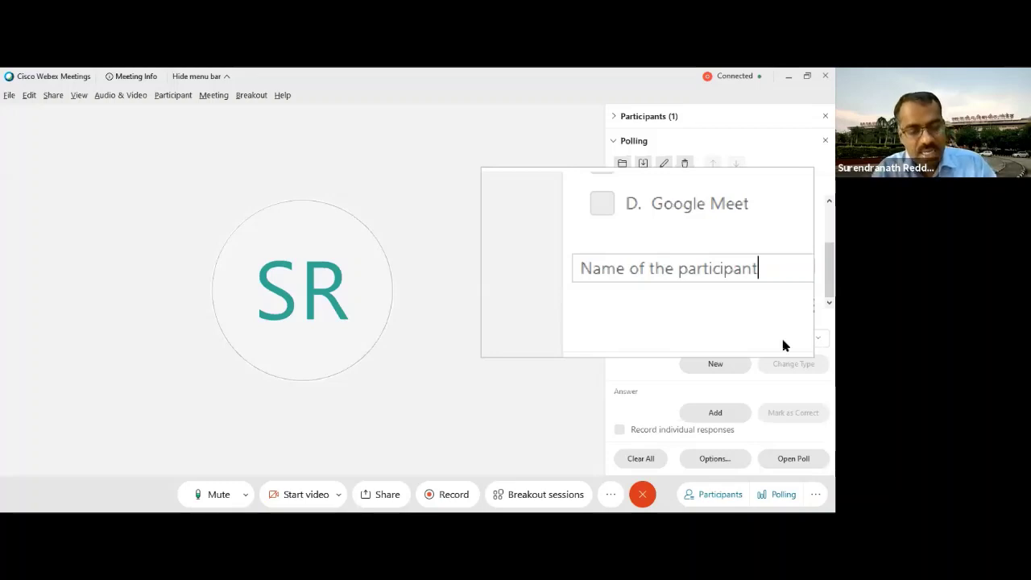
{"action": "key", "text": "Return"}
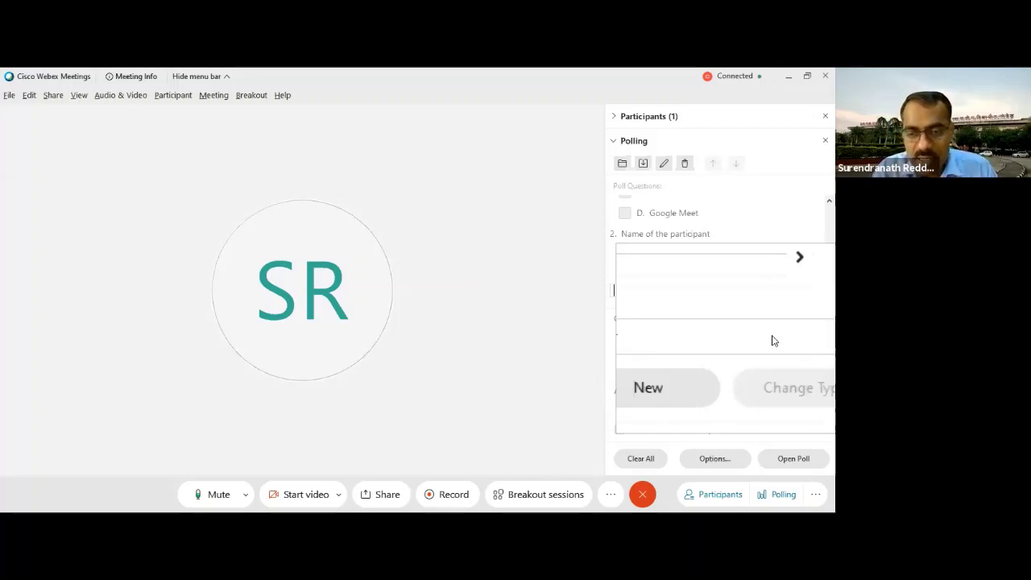
Open the poll with a 5-minute time limit, dismissing the content sharing notice.
{"action": "left_click", "coordinate": [718, 457]}
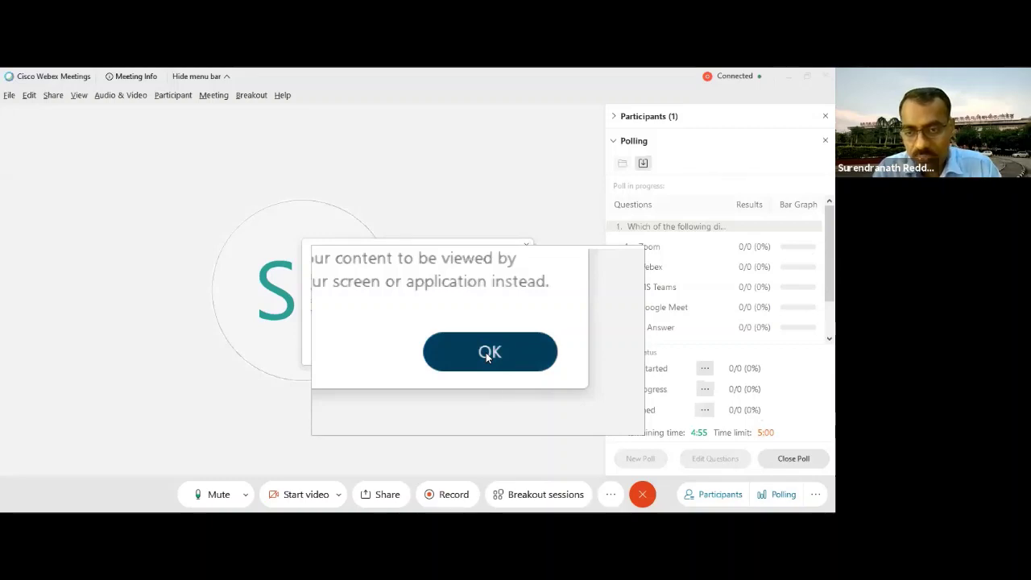
{"action": "left_click", "coordinate": [487, 359]}
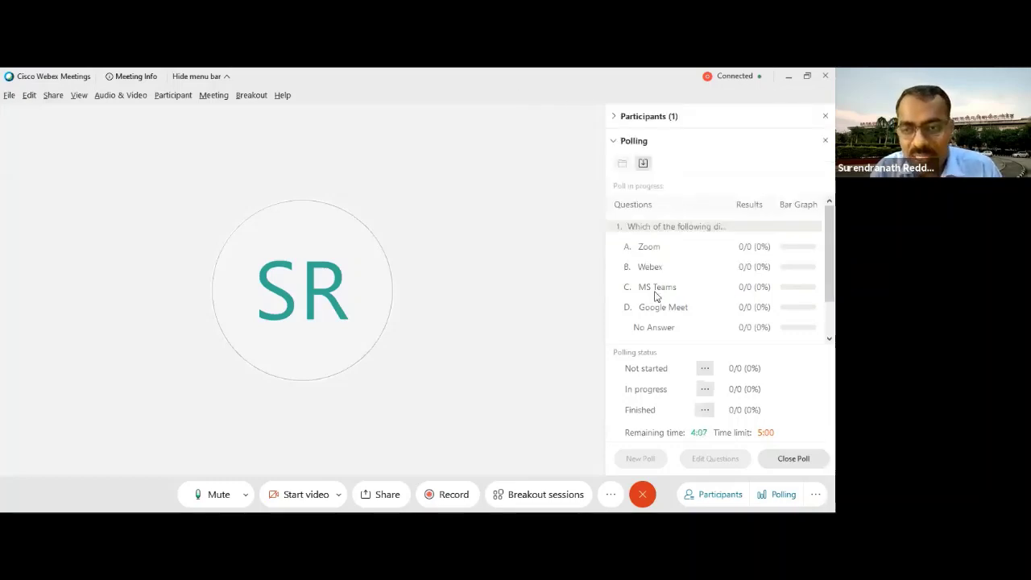
{"action": "scroll", "coordinate": [693, 292], "scroll_direction": "down", "scroll_amount": 1}
{"action": "scroll", "coordinate": [699, 313], "scroll_direction": "up", "scroll_amount": 1}
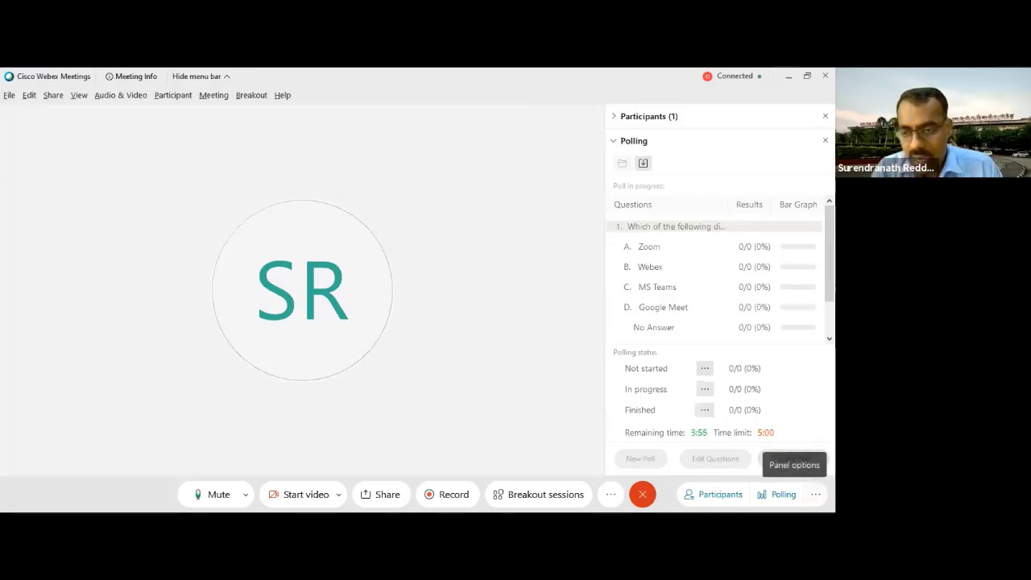
Close the running poll, then hide the Polling and Participants panels.
{"action": "left_click", "coordinate": [816, 494]}
{"action": "left_click", "coordinate": [556, 408]}
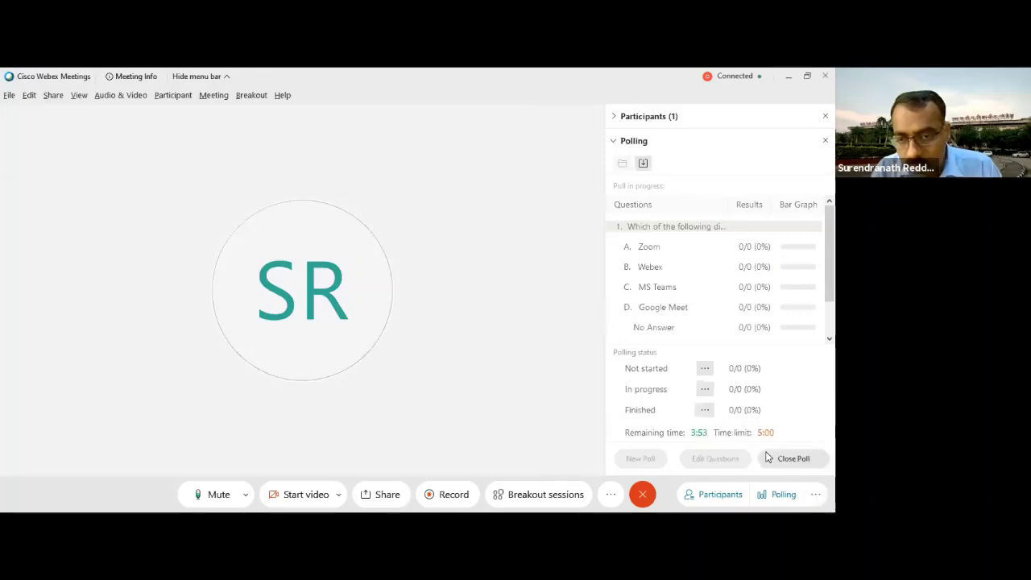
{"action": "left_click", "coordinate": [801, 464]}
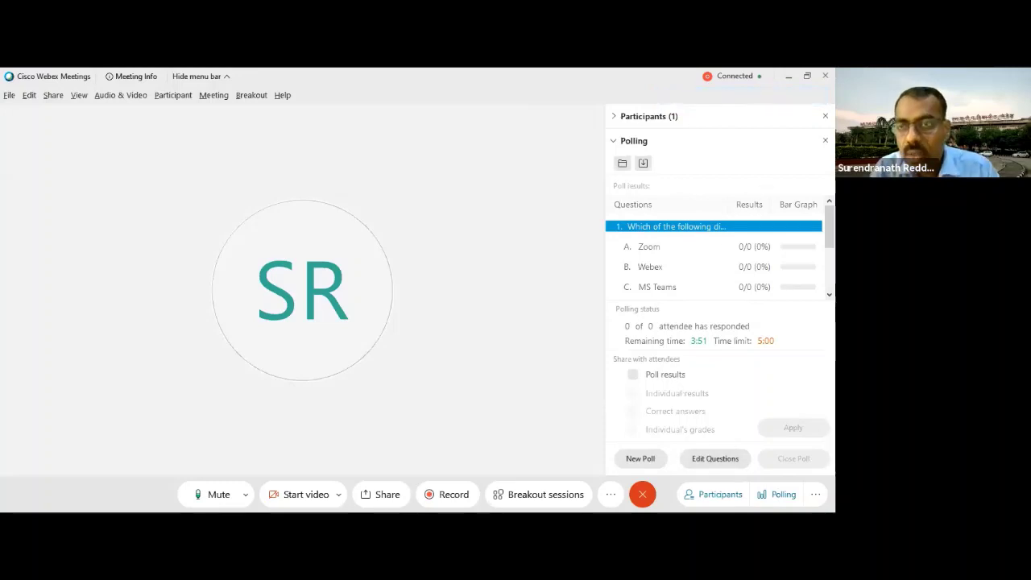
{"action": "left_click", "coordinate": [825, 141]}
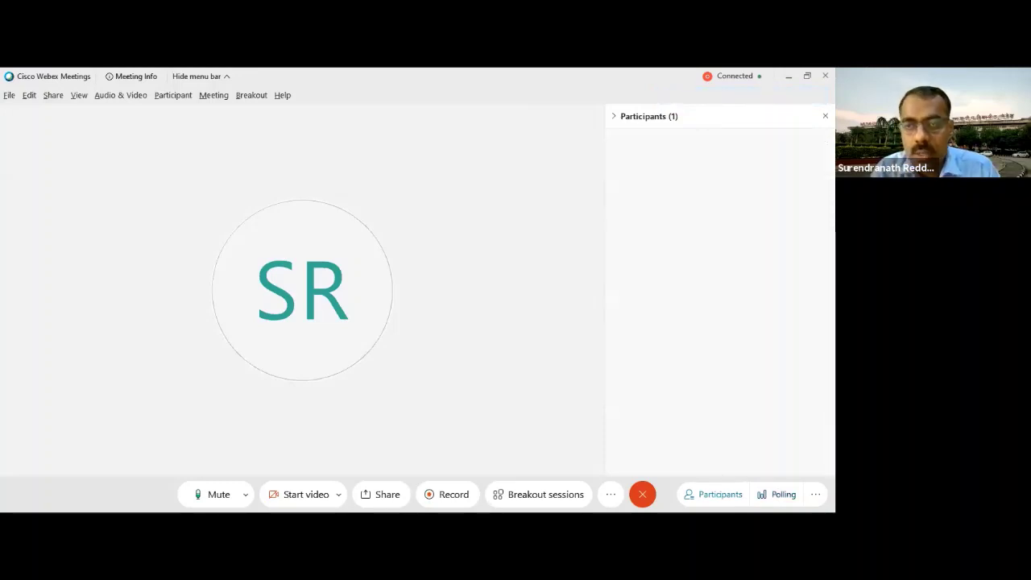
{"action": "left_click", "coordinate": [825, 116]}
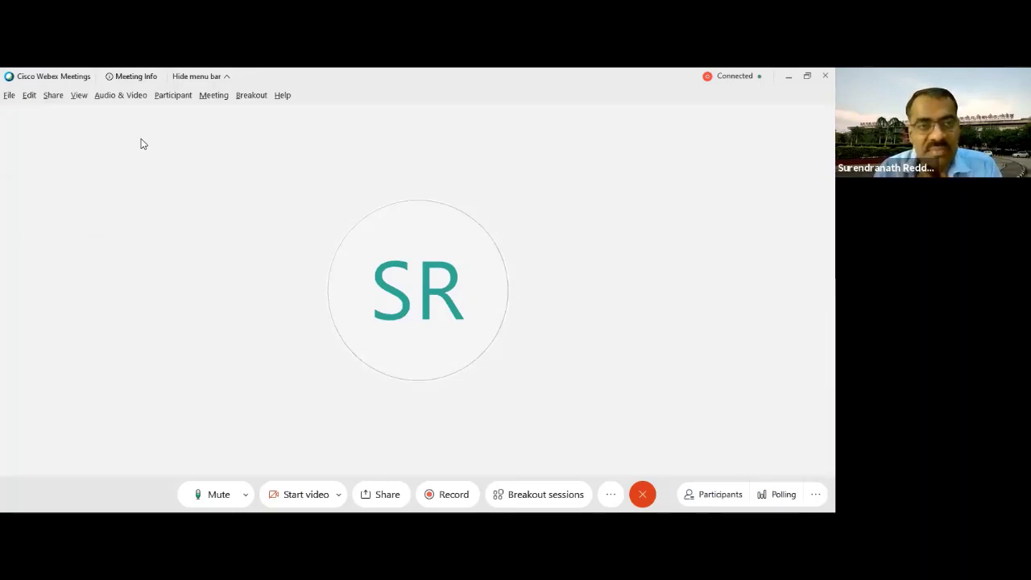
Browse the Share, Audio & Video and Participant menus, then choose Meeting > Options.
{"action": "left_click", "coordinate": [55, 98]}
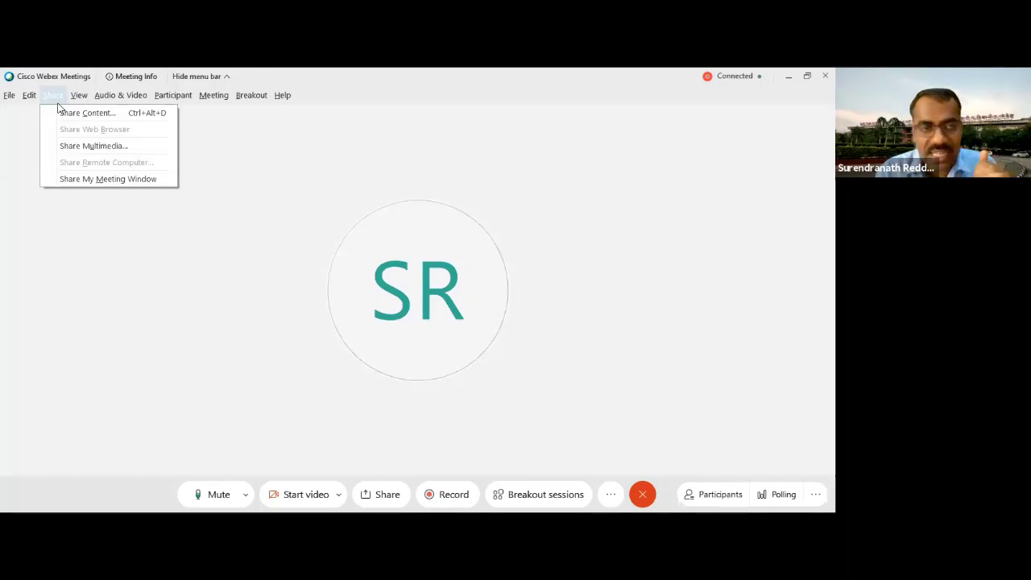
{"action": "mouse_move", "coordinate": [126, 101]}
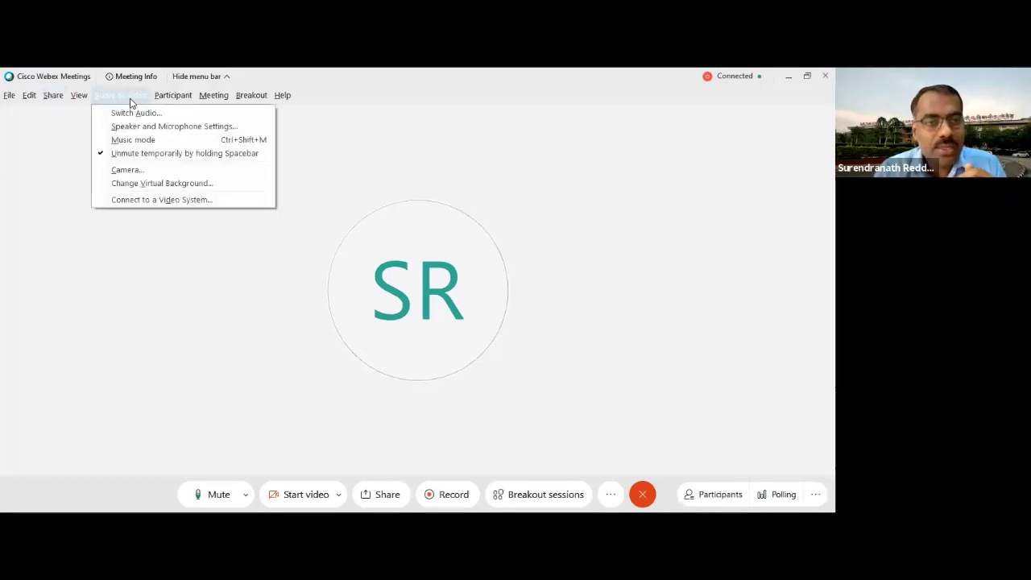
{"action": "left_click", "coordinate": [170, 126]}
{"action": "left_click", "coordinate": [183, 100]}
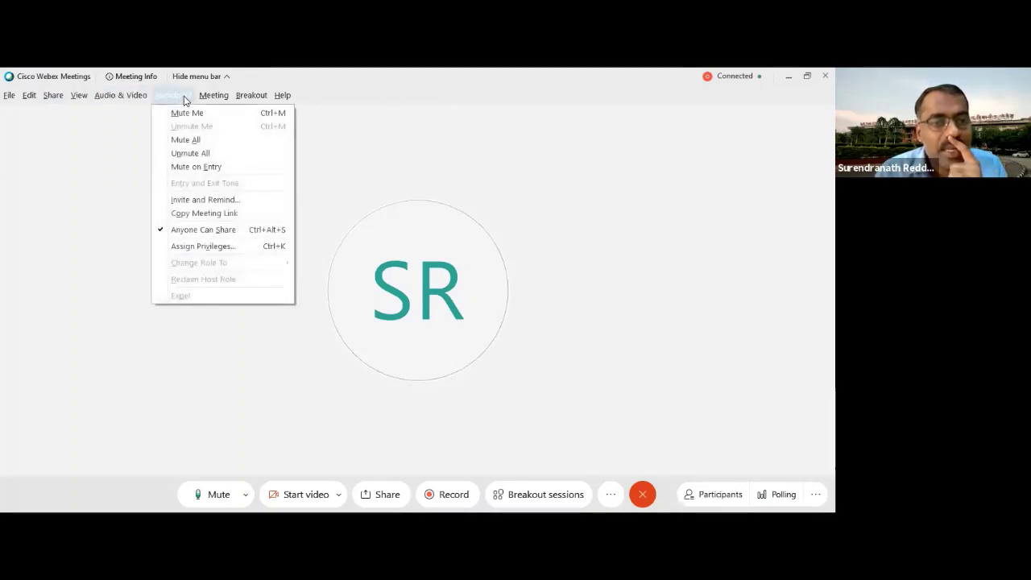
{"action": "mouse_move", "coordinate": [206, 98]}
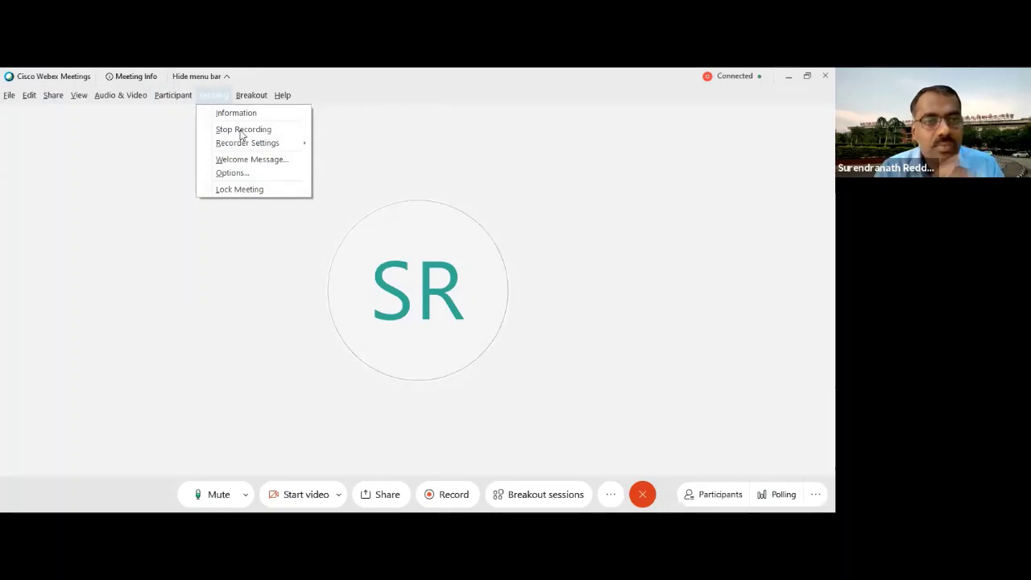
{"action": "mouse_move", "coordinate": [254, 147]}
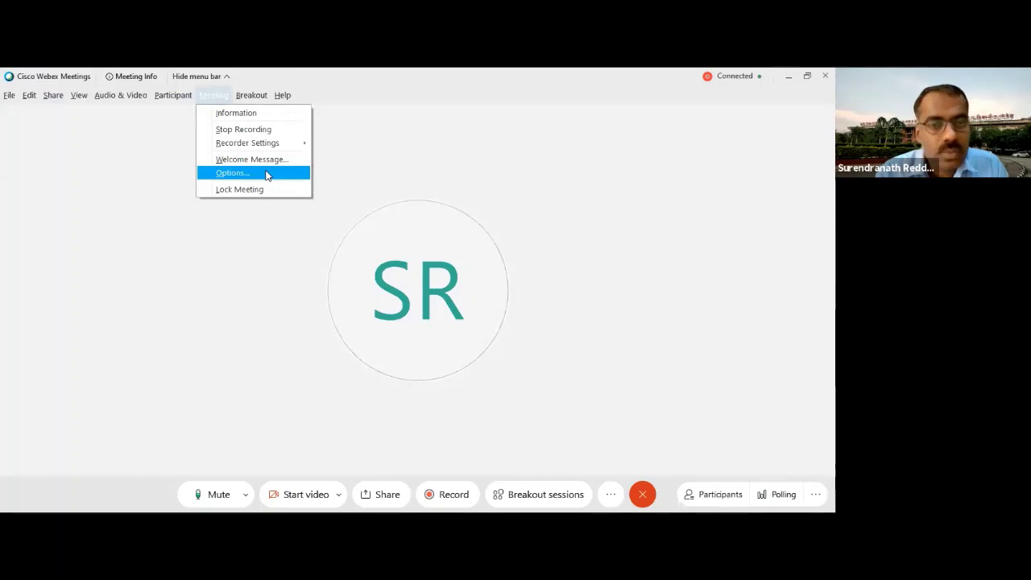
{"action": "left_click", "coordinate": [266, 174]}
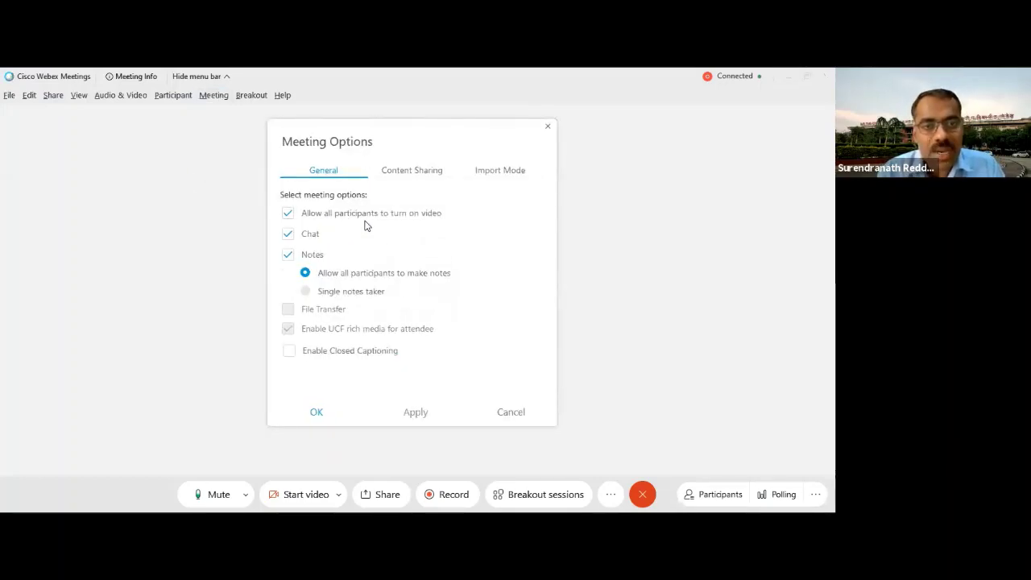
Toggle participant video off and back on, then view the Content Sharing and Import Mode tabs.
{"action": "left_click", "coordinate": [288, 214]}
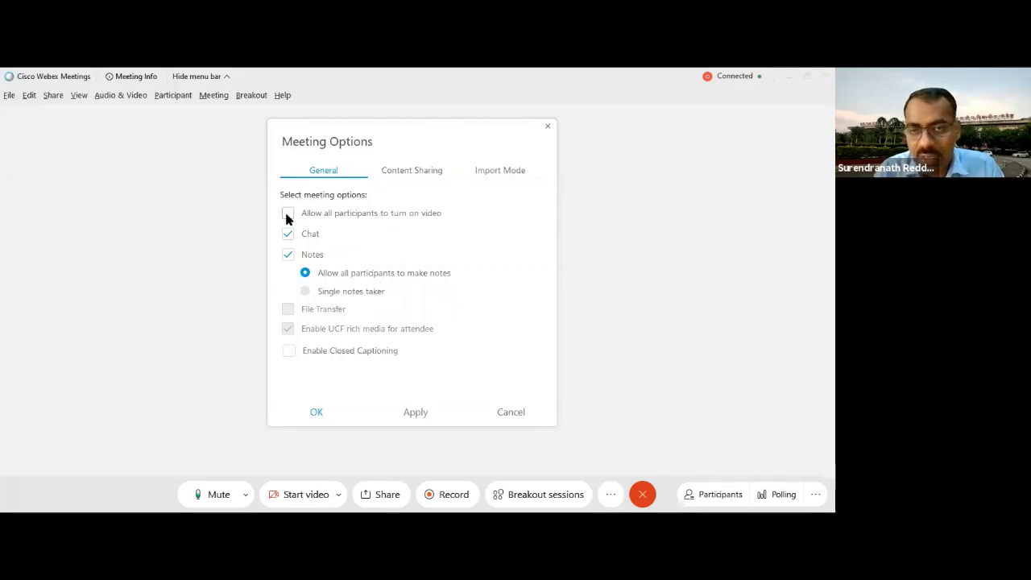
{"action": "left_click", "coordinate": [288, 214]}
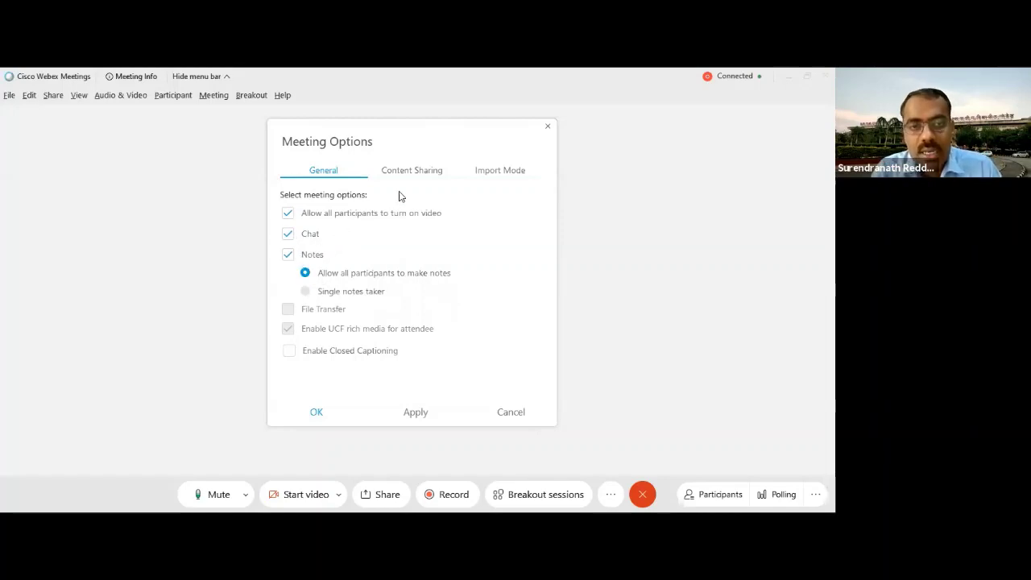
{"action": "left_click", "coordinate": [417, 173]}
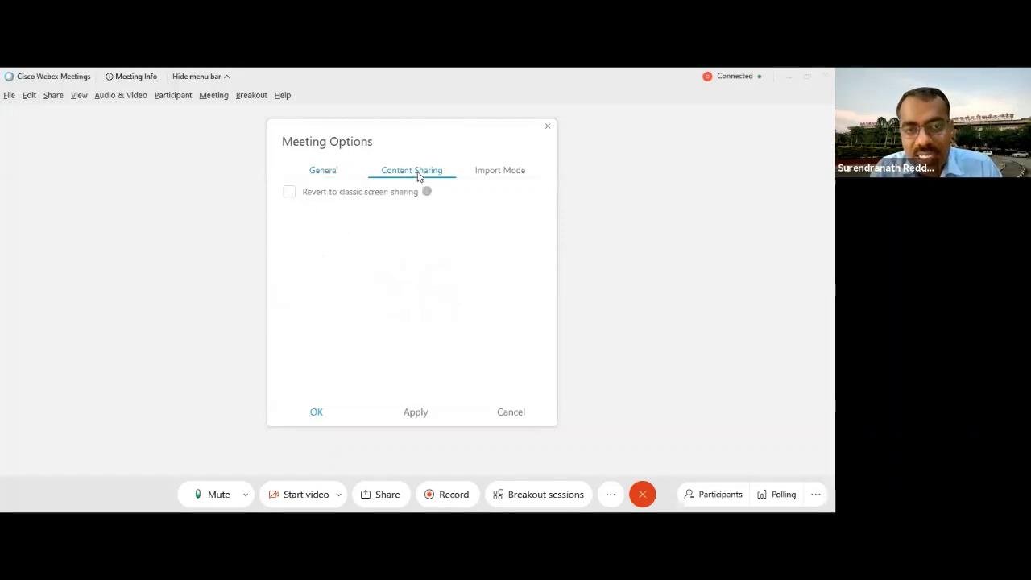
{"action": "left_click", "coordinate": [490, 171]}
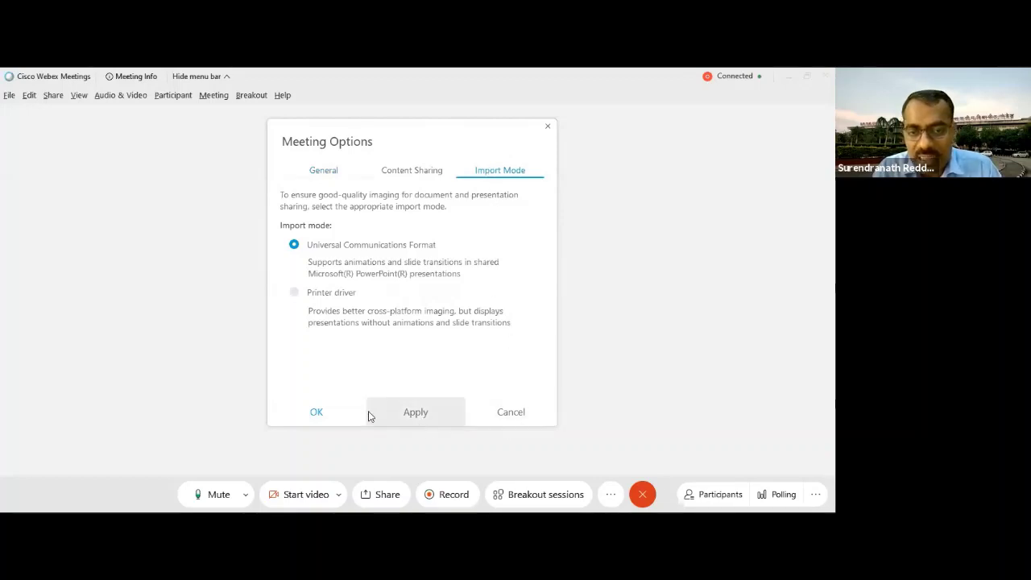